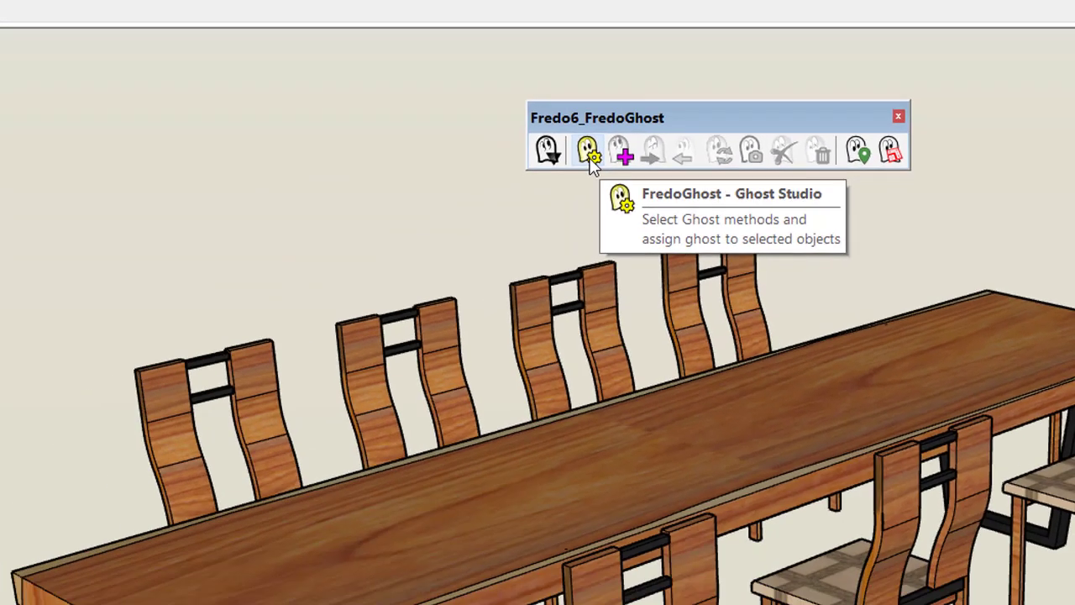
Open Ghost Studio and make an X-Ray ghost of the nearest front-side chair with opacity 0.50 and lightgreen faces.
click(268, 273)
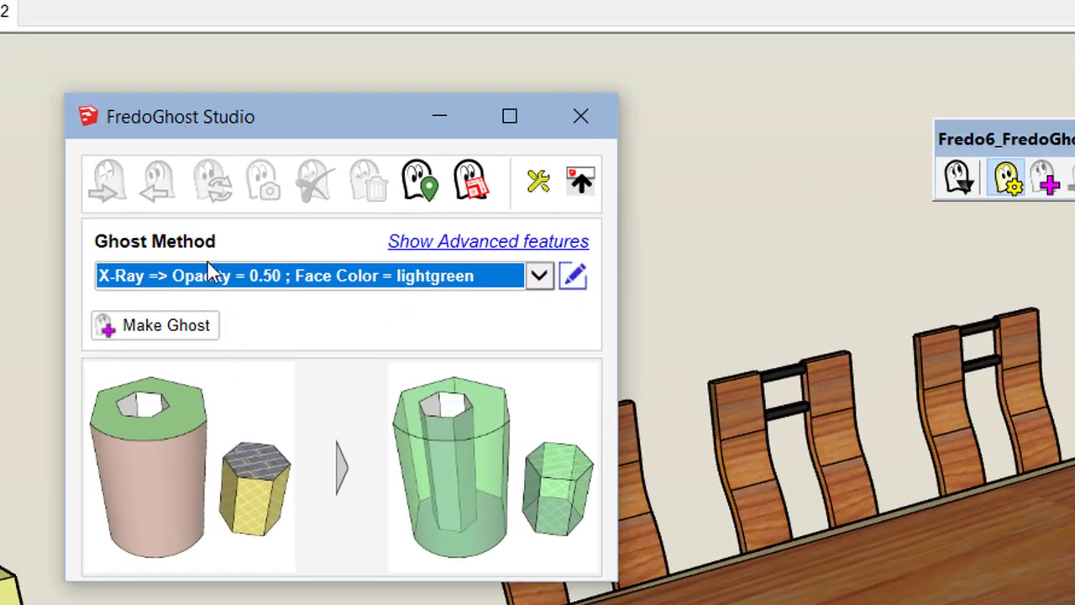
mouse_move(209, 330)
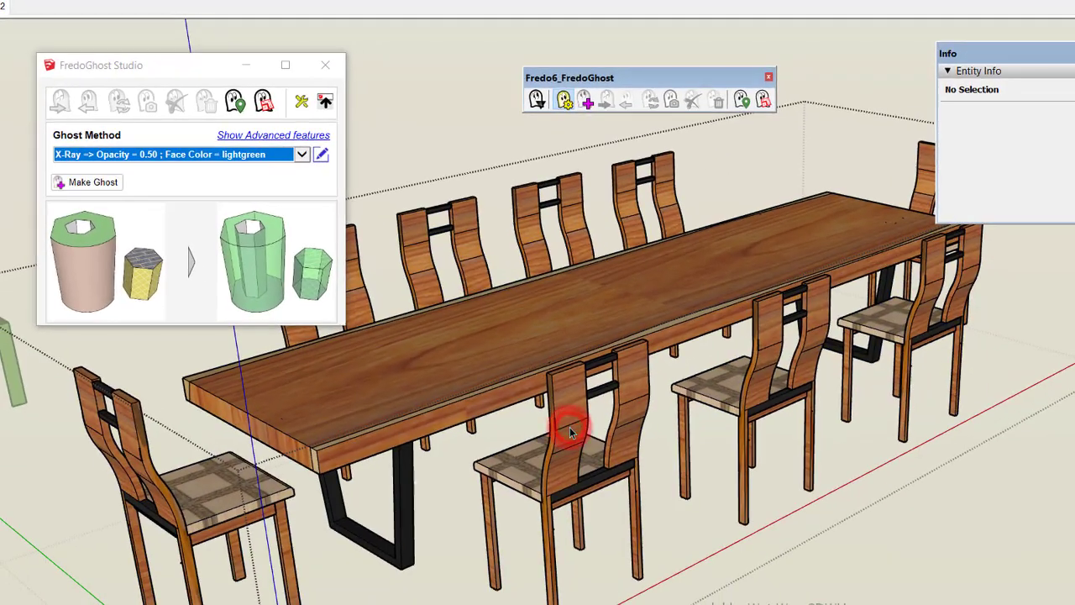
click(569, 431)
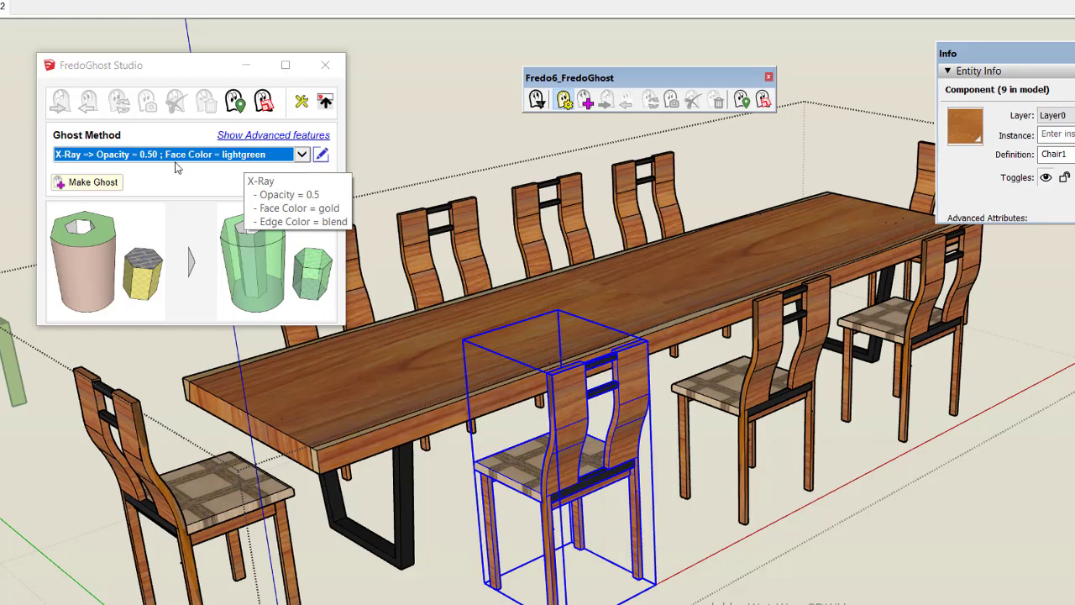
click(104, 187)
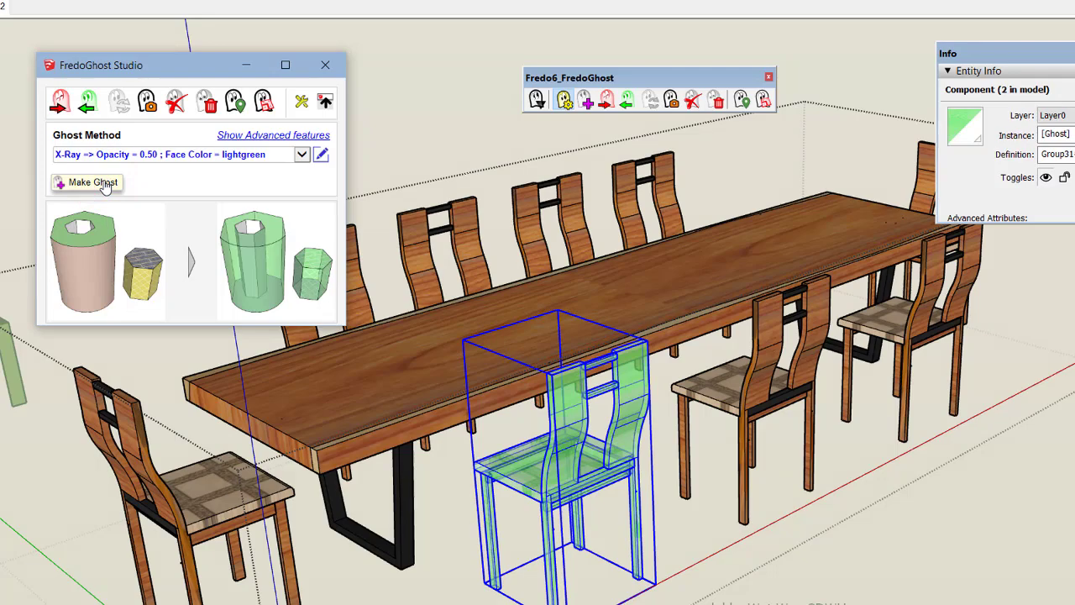
Make a ghost of the second front-side chair using the Grayscale method and clear the selection.
click(760, 367)
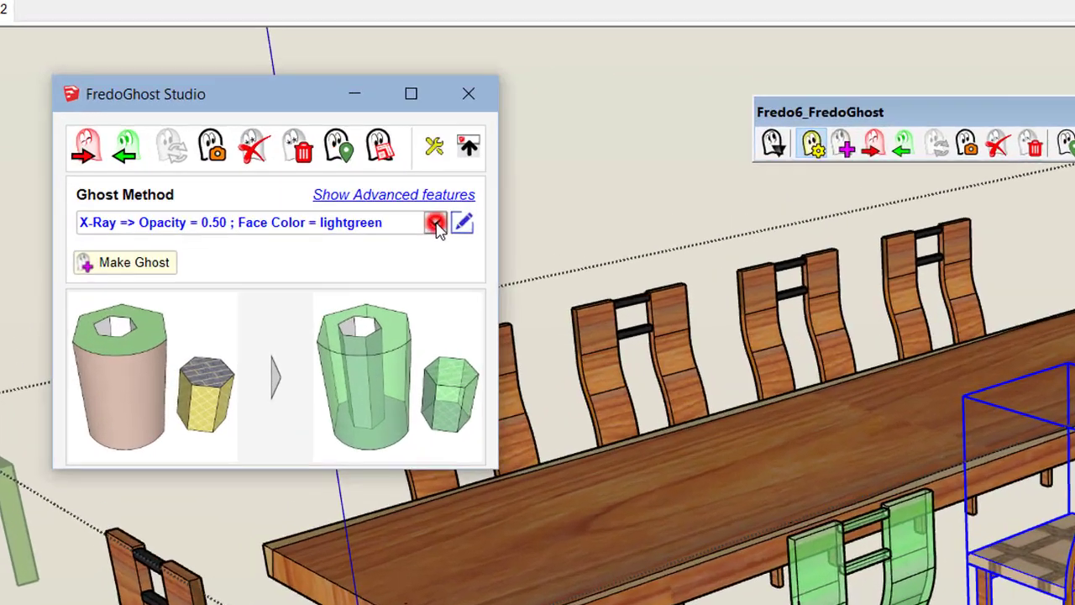
click(436, 223)
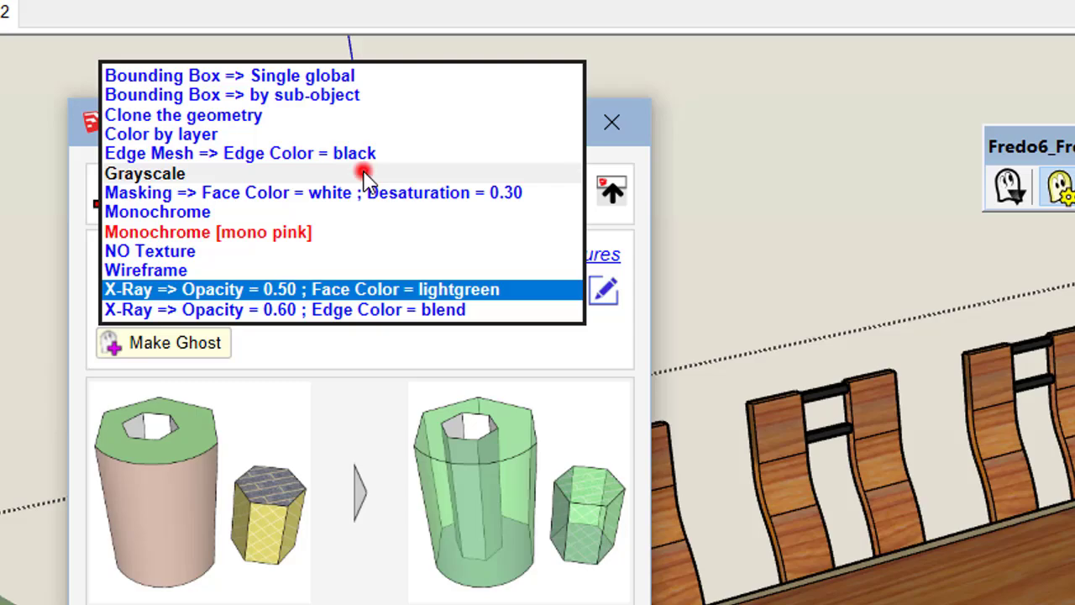
click(362, 173)
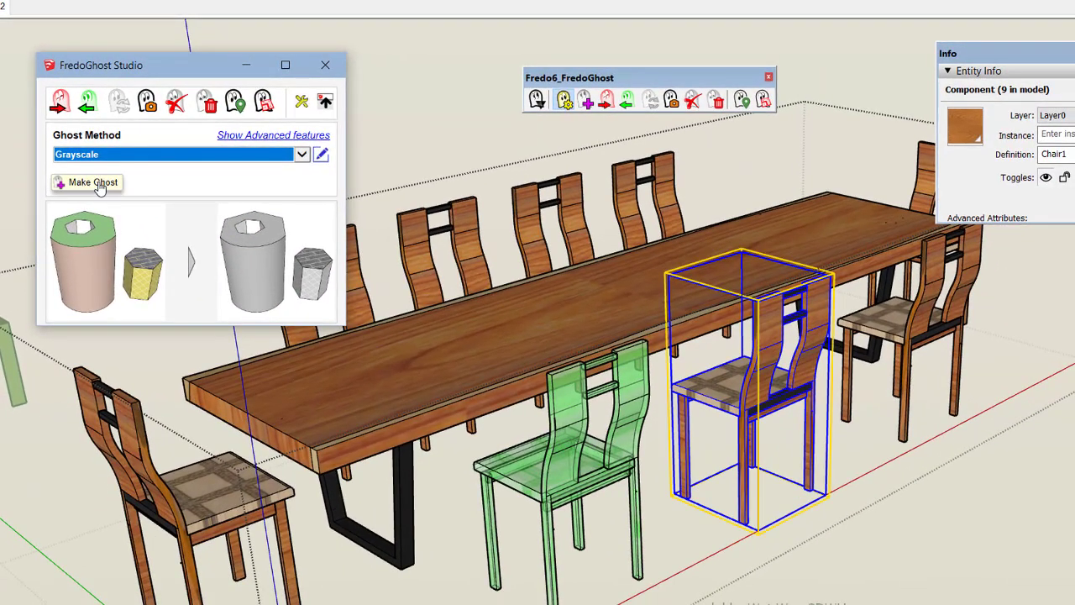
click(95, 182)
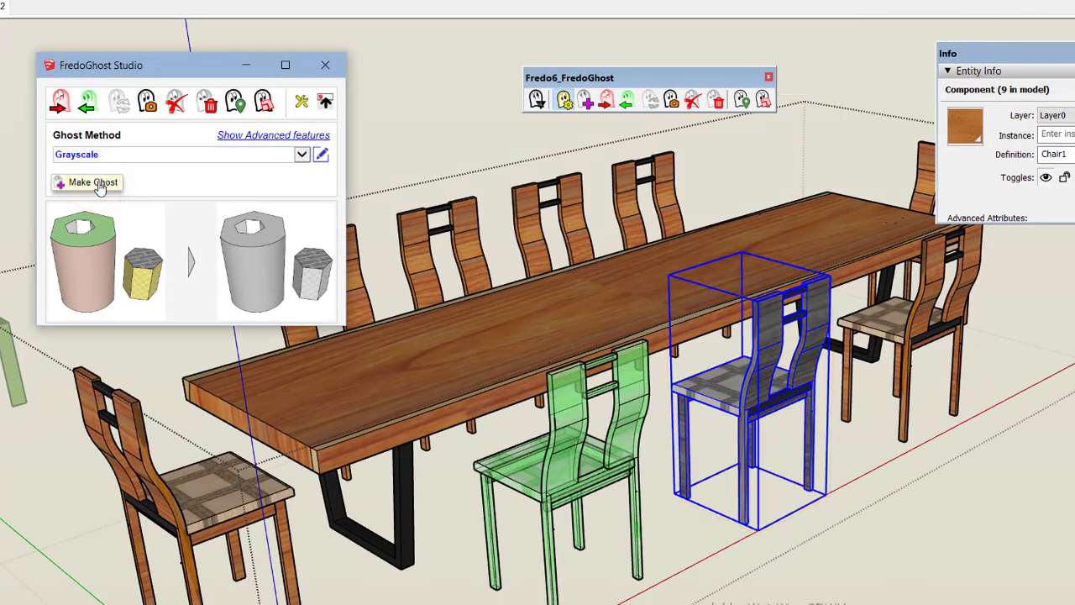
click(832, 436)
click(833, 437)
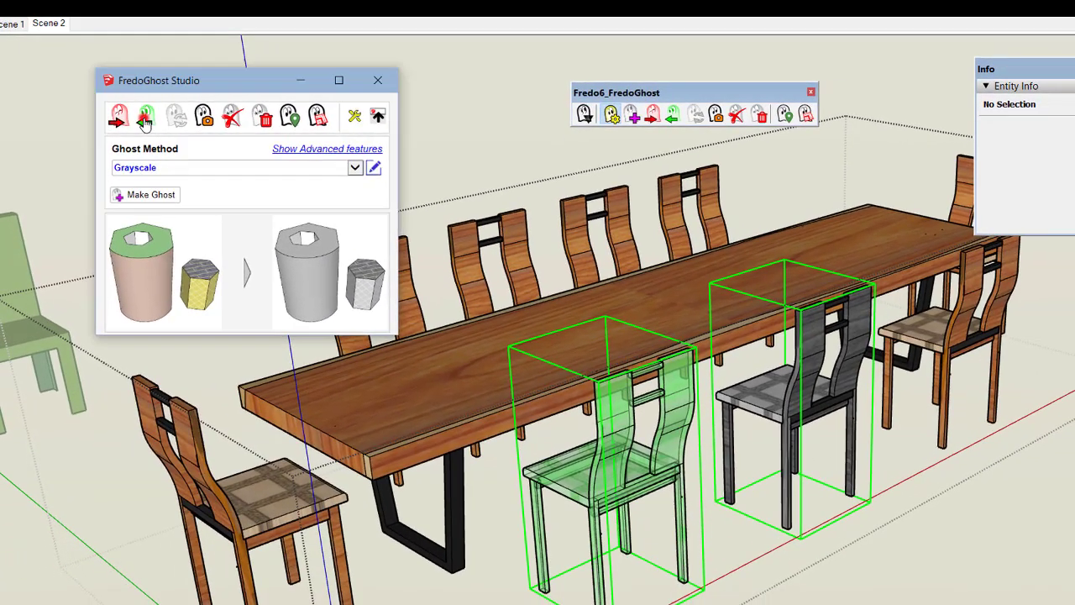
Switch both ghosted chairs to their original versions and back to their ghost versions.
click(173, 144)
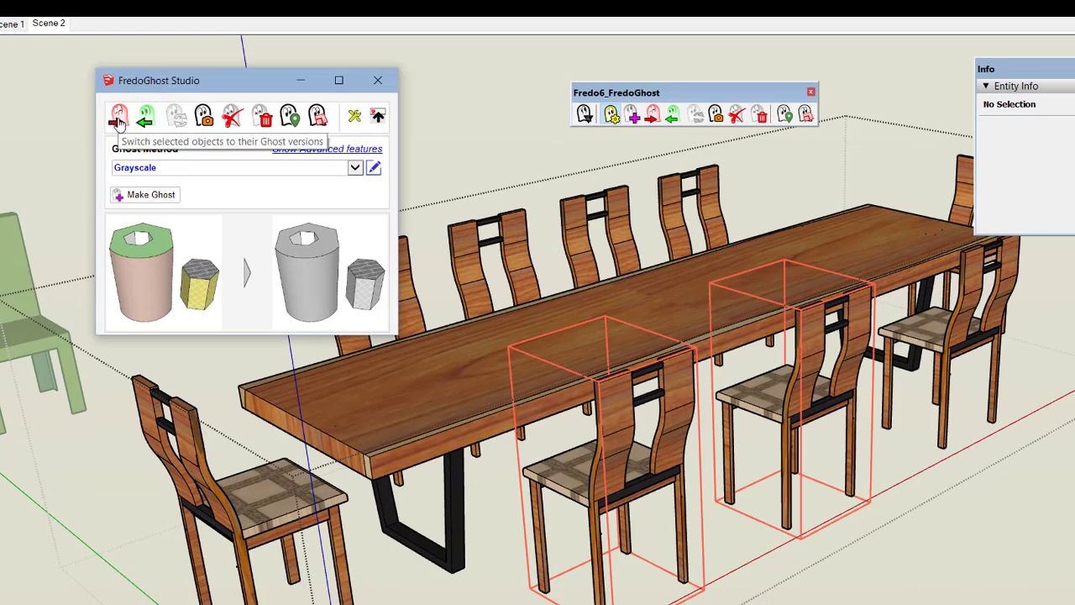
click(119, 121)
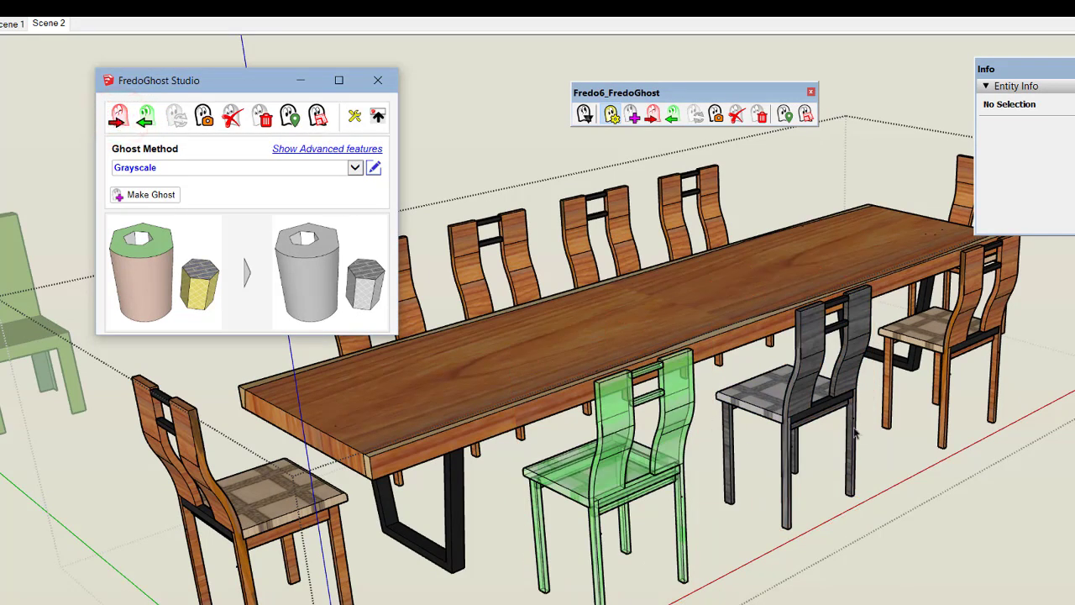
Switch only the grayscale chair back to its original version and close the dining table group.
click(802, 389)
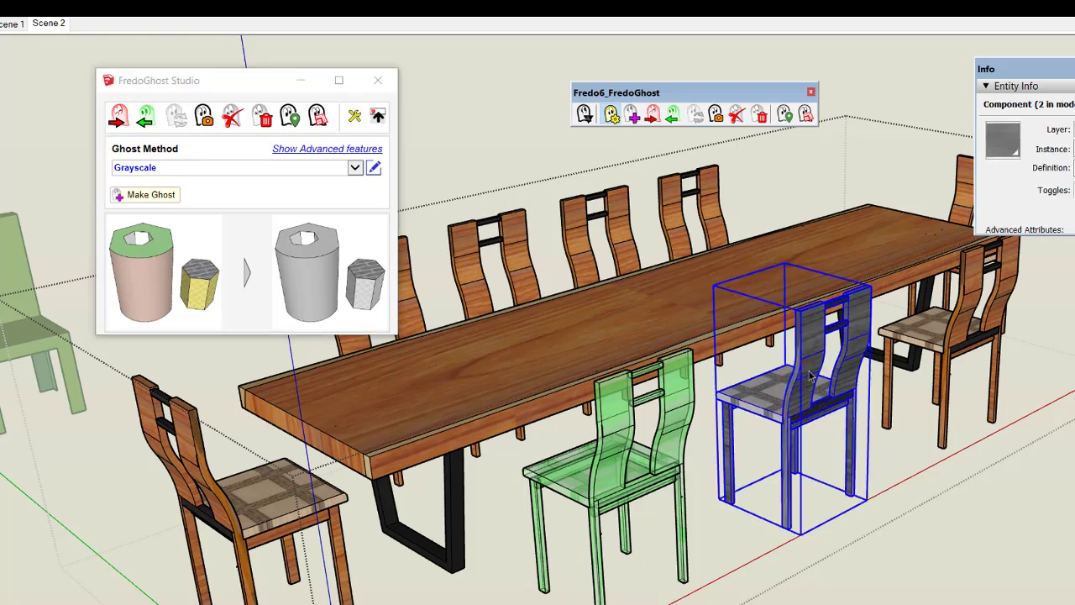
click(146, 123)
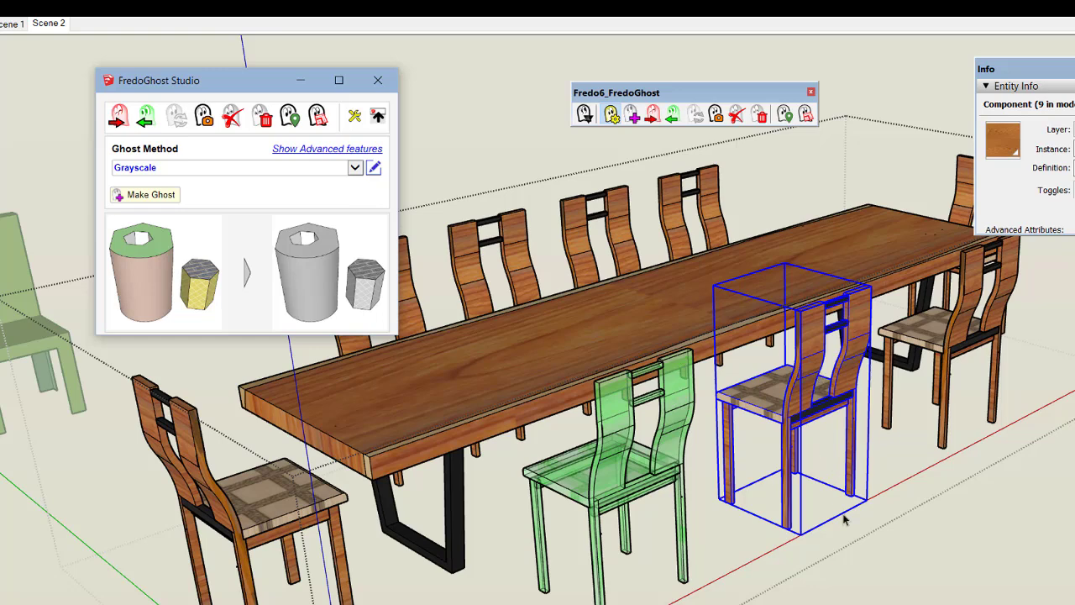
click(860, 550)
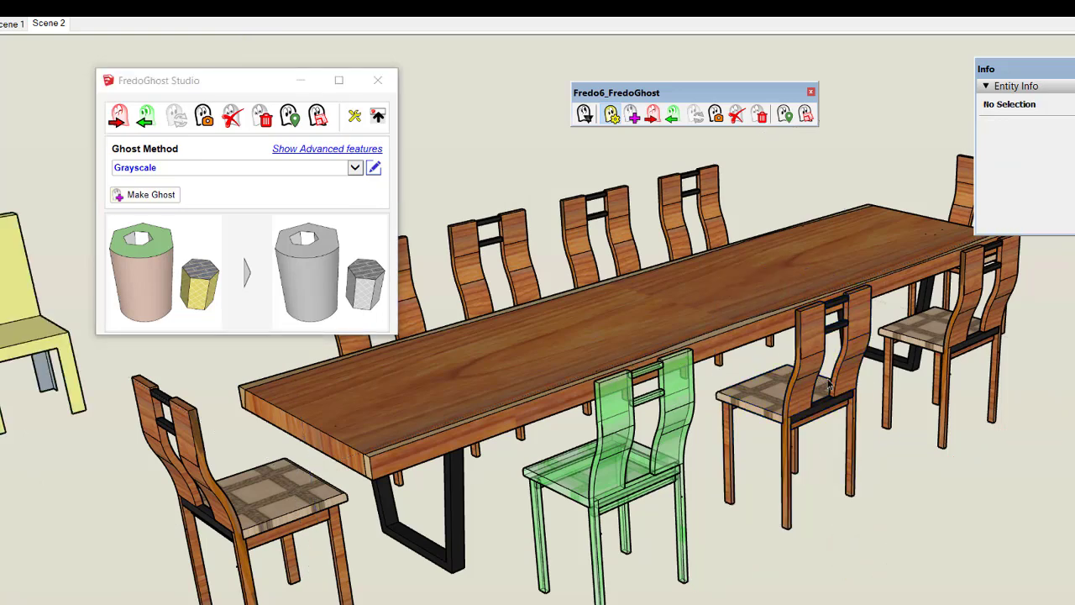
With nothing selected, switch all chairs that have ghosts to their ghost versions and back to their originals.
click(119, 120)
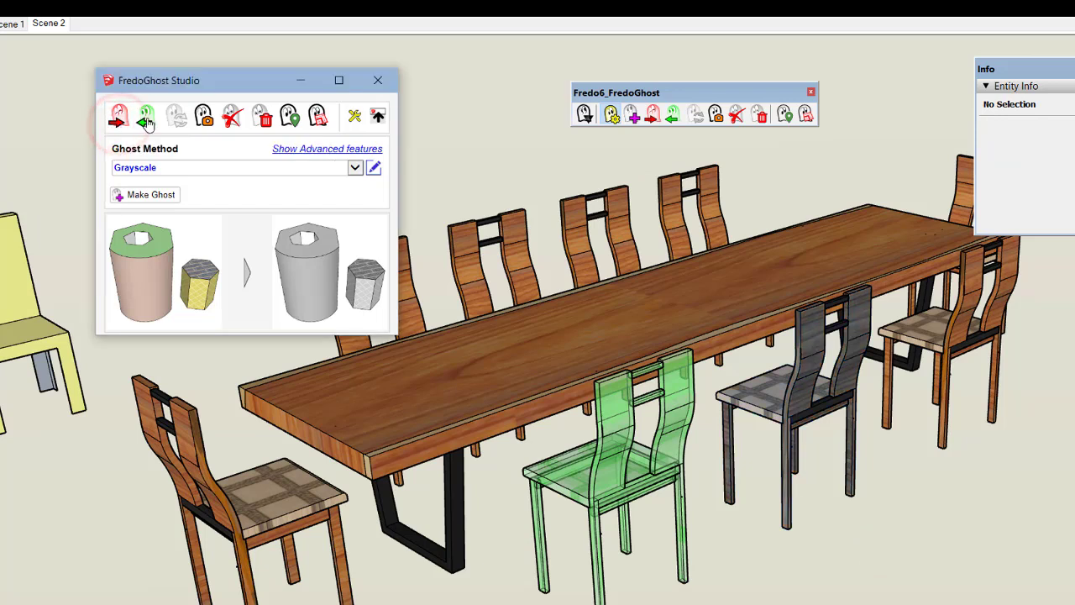
click(146, 119)
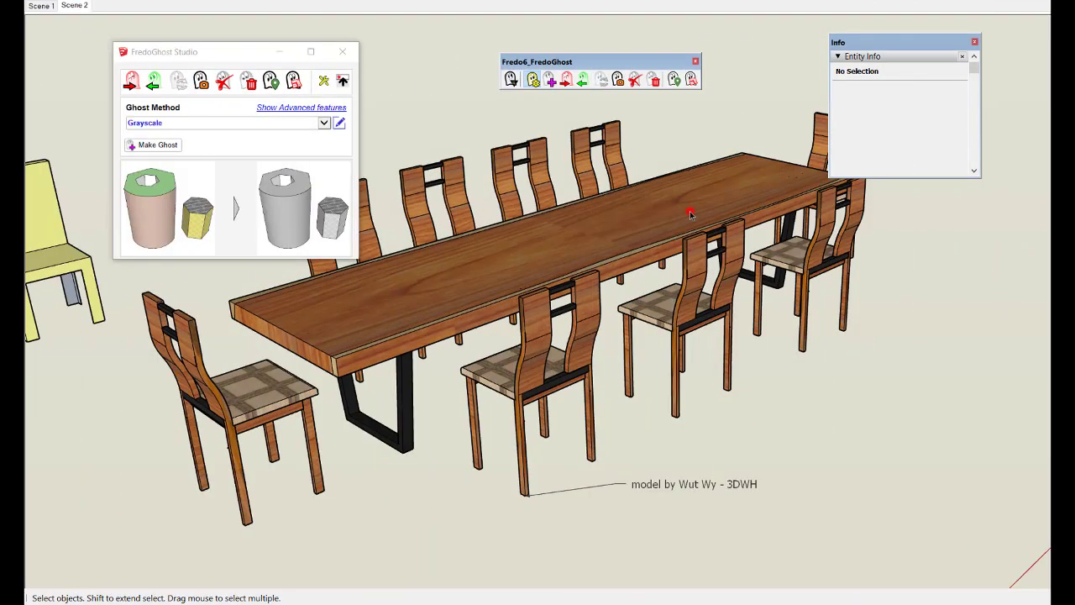
Inside the dining table group, switch the second front-side chair to its ghost and move it away from the table.
double_click(690, 210)
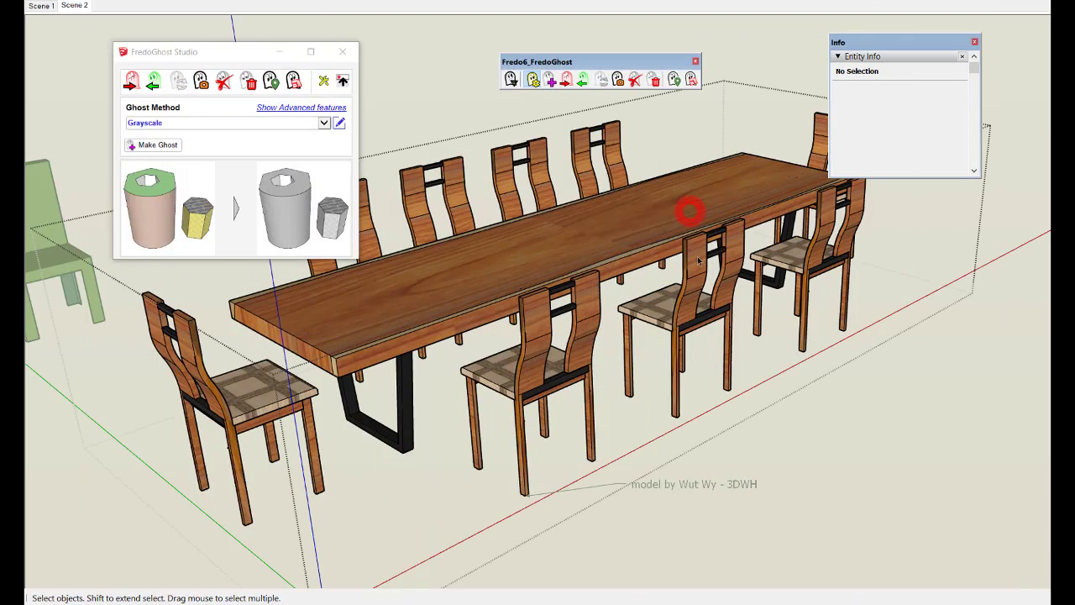
click(700, 270)
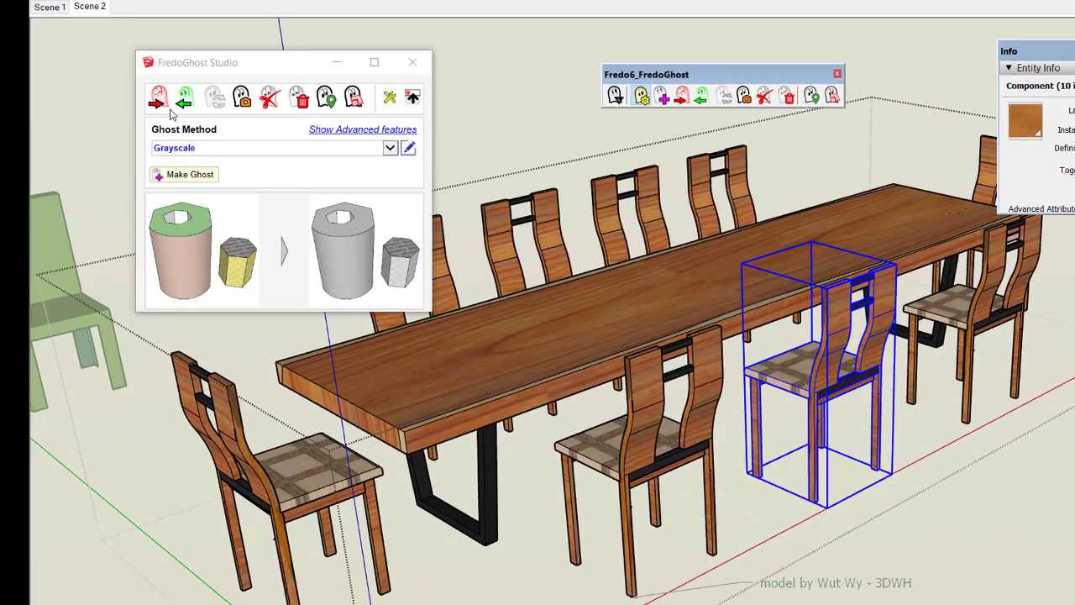
click(681, 97)
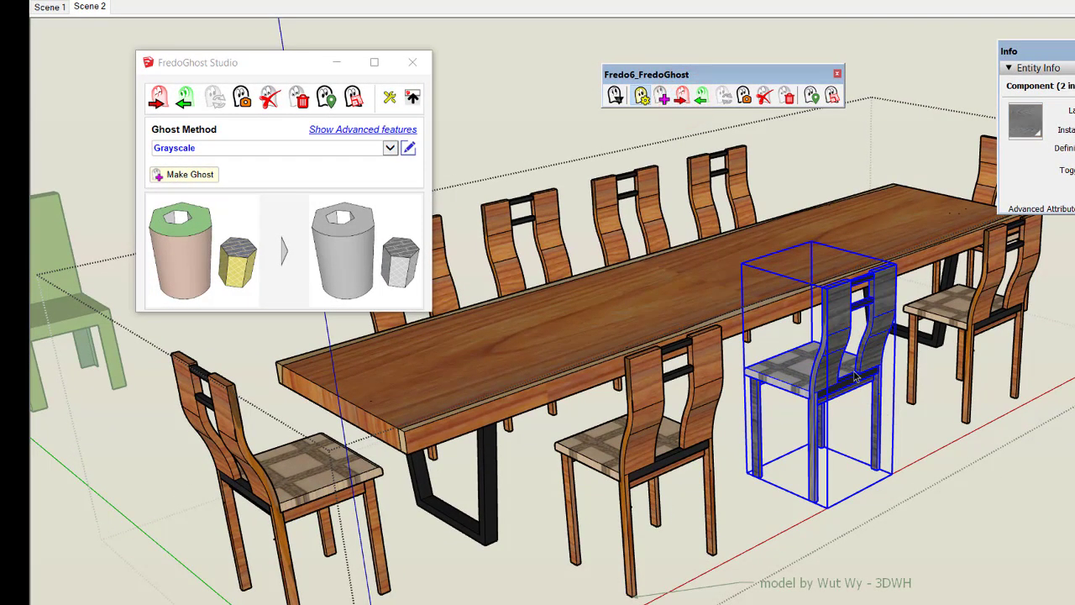
key(m)
drag(852, 372, 943, 429)
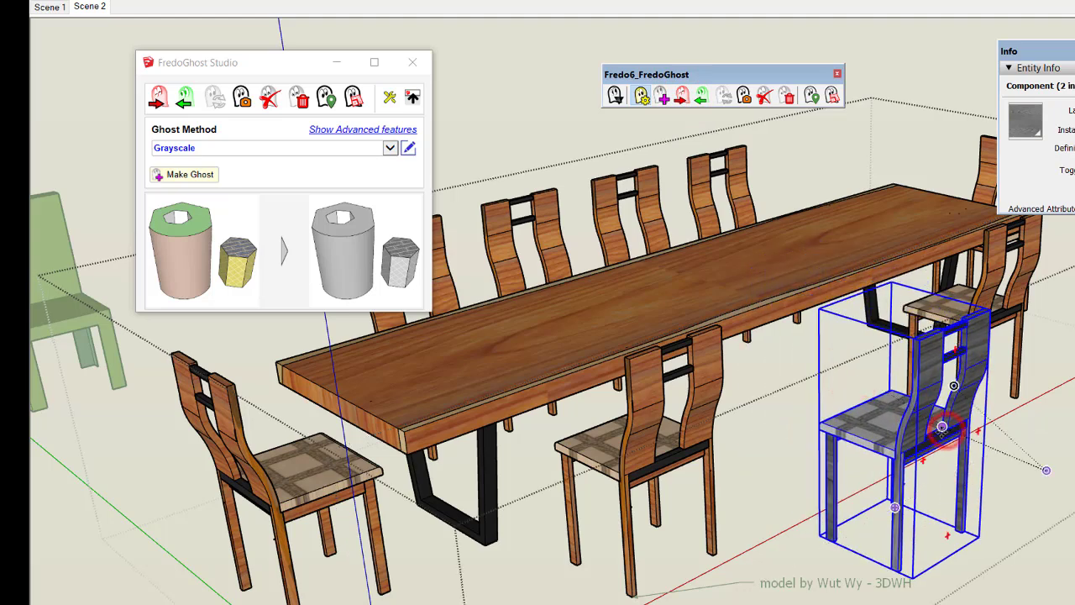
Widen the moved grayscale ghost chair with Scale and switch it back to its original version.
key(s)
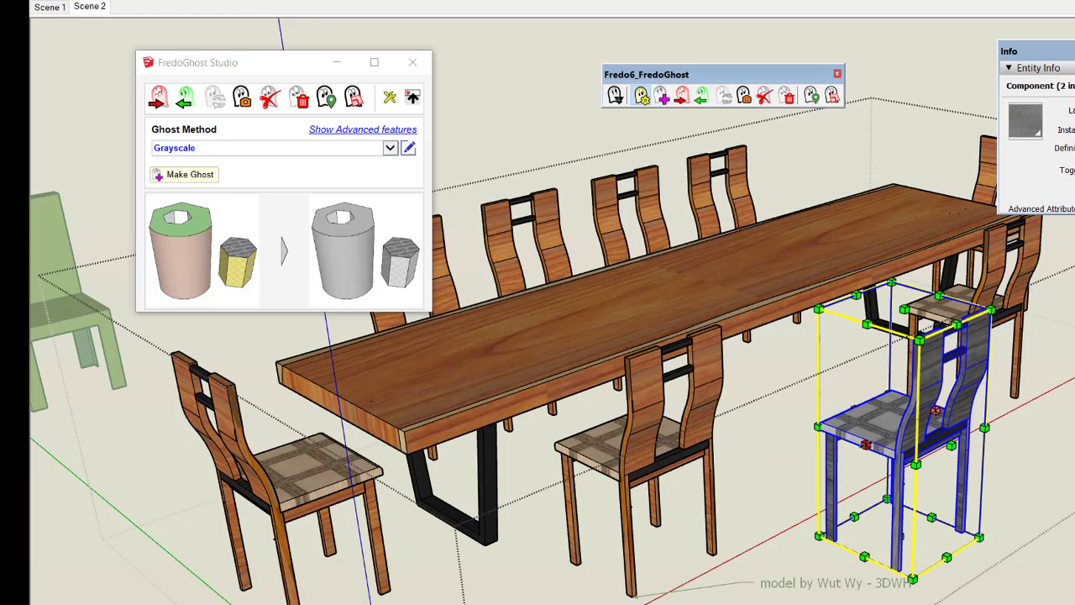
click(865, 441)
drag(866, 441, 830, 480)
key(space)
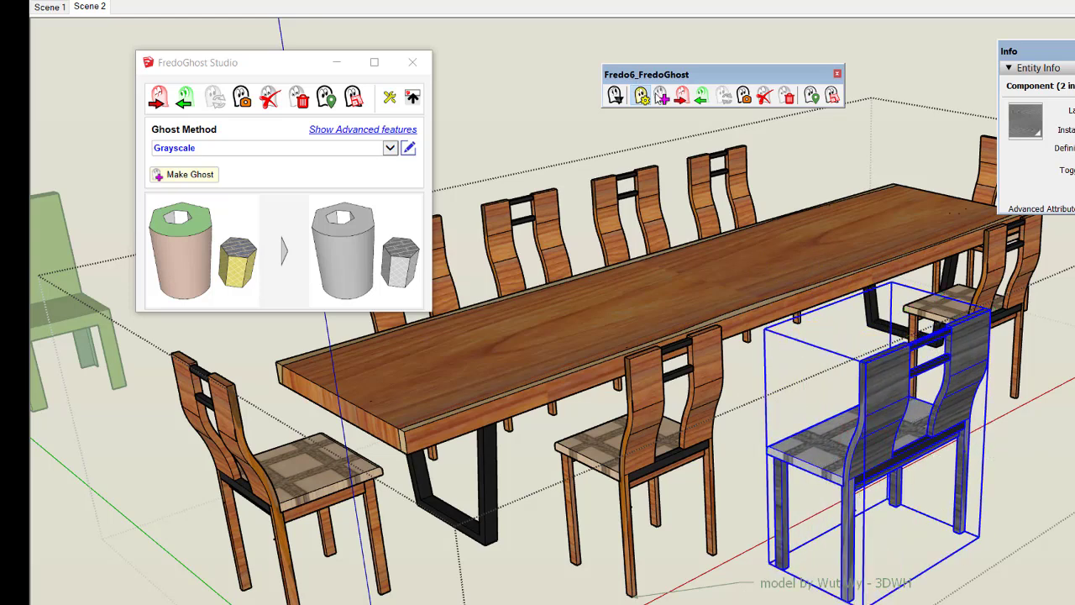
click(703, 100)
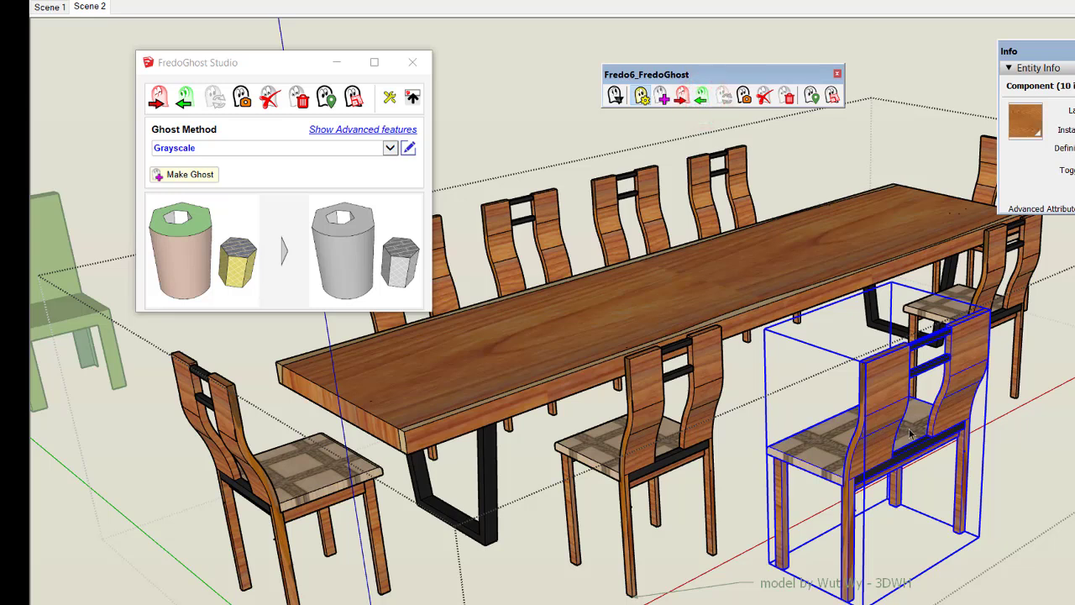
Tilt the nearest front-side chair with Rotate, and switch it to its ghost version and back to the original.
click(705, 413)
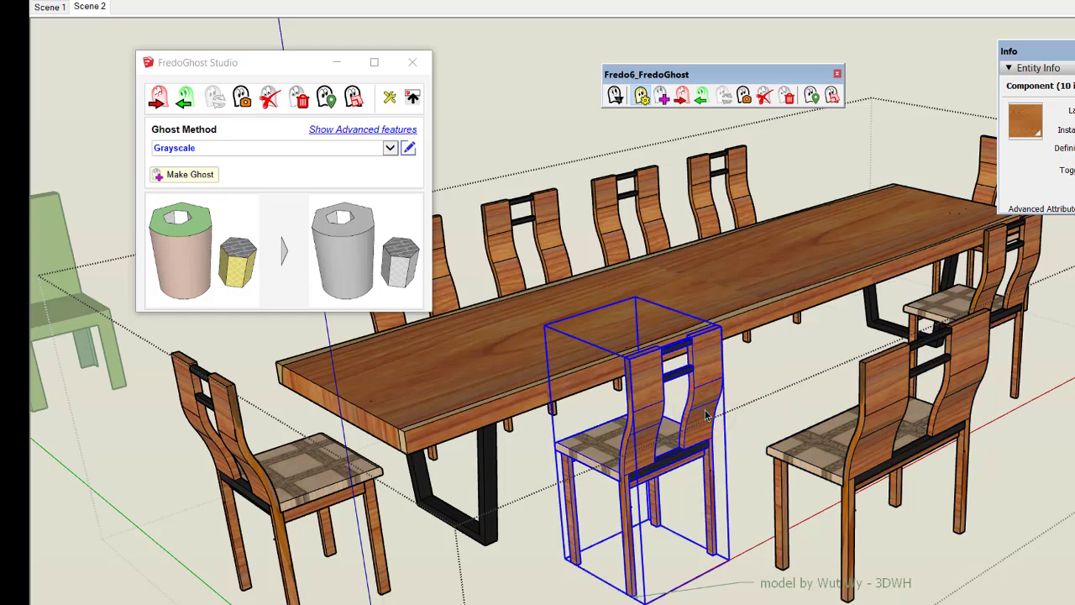
key(q)
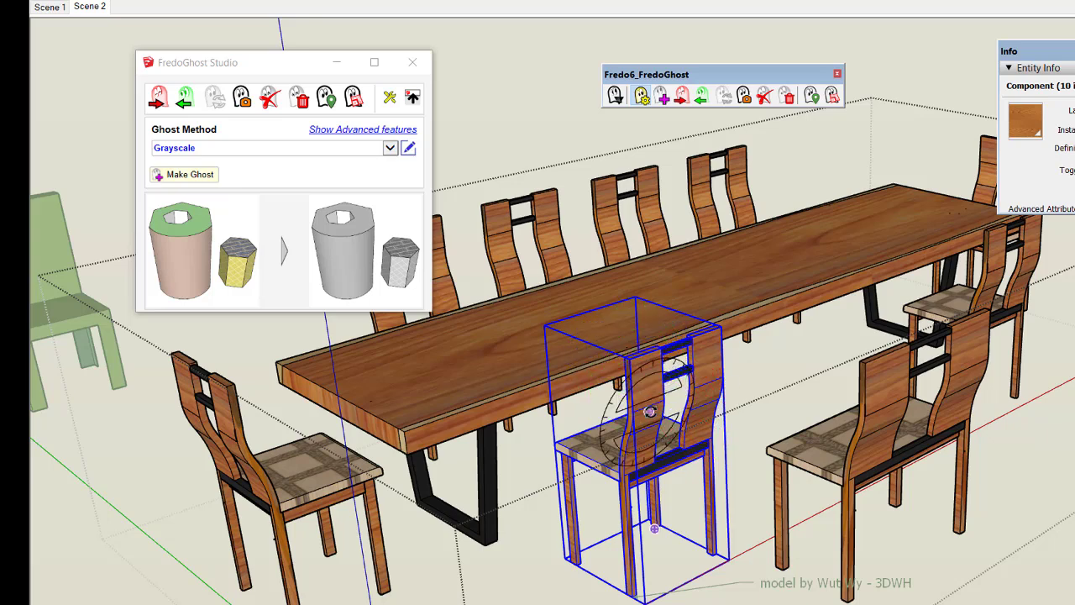
click(649, 411)
click(768, 387)
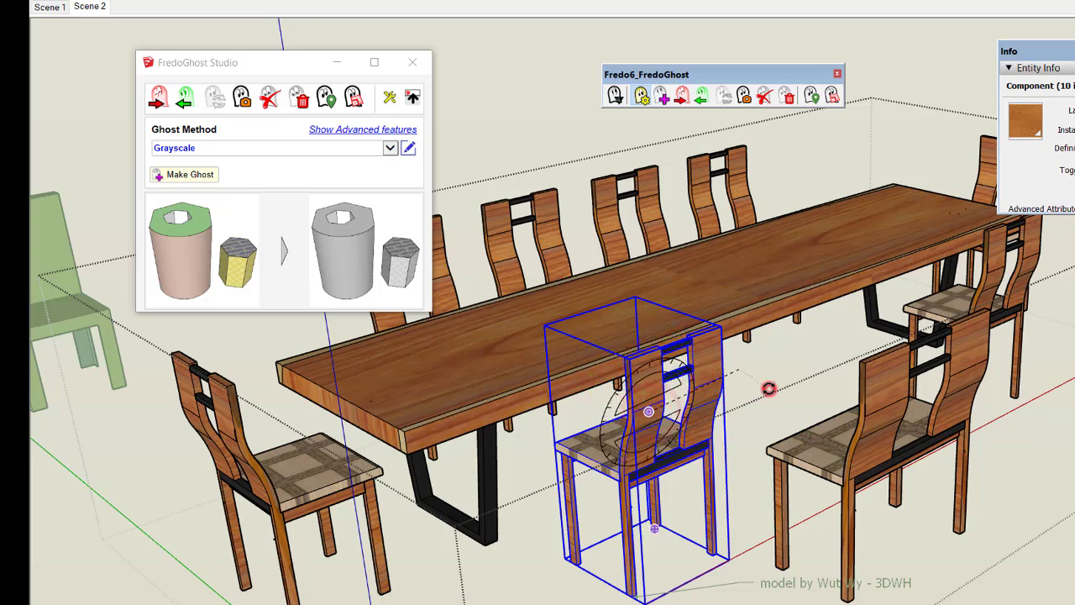
click(761, 430)
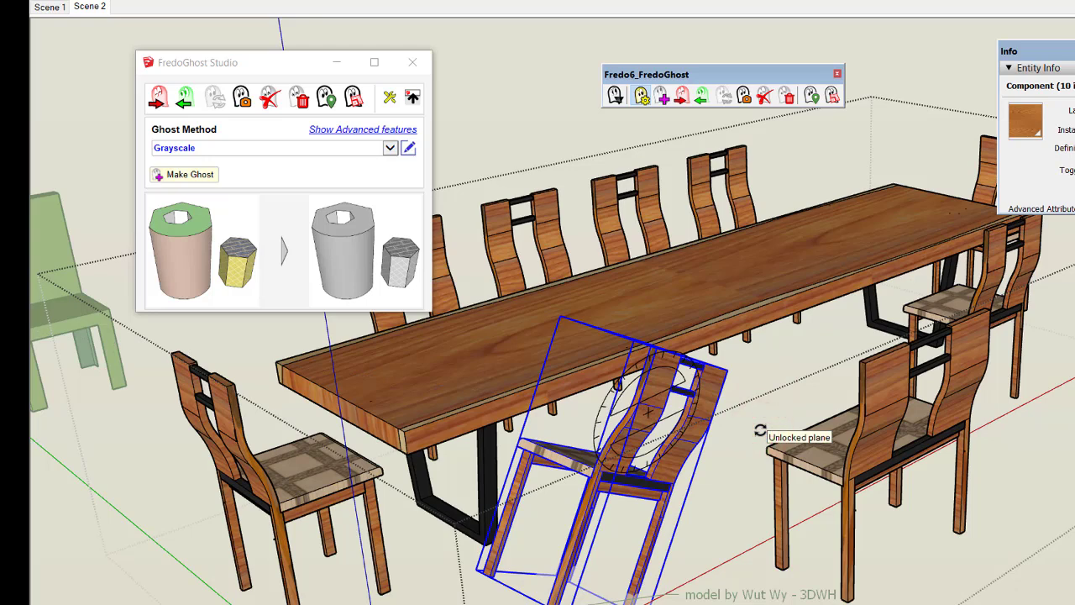
click(683, 98)
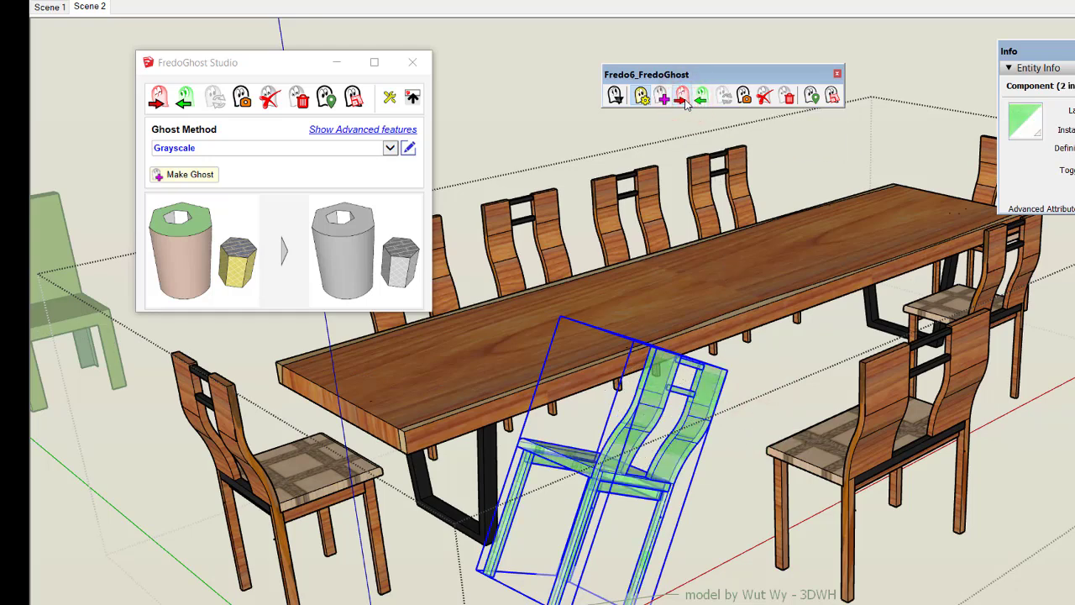
click(701, 98)
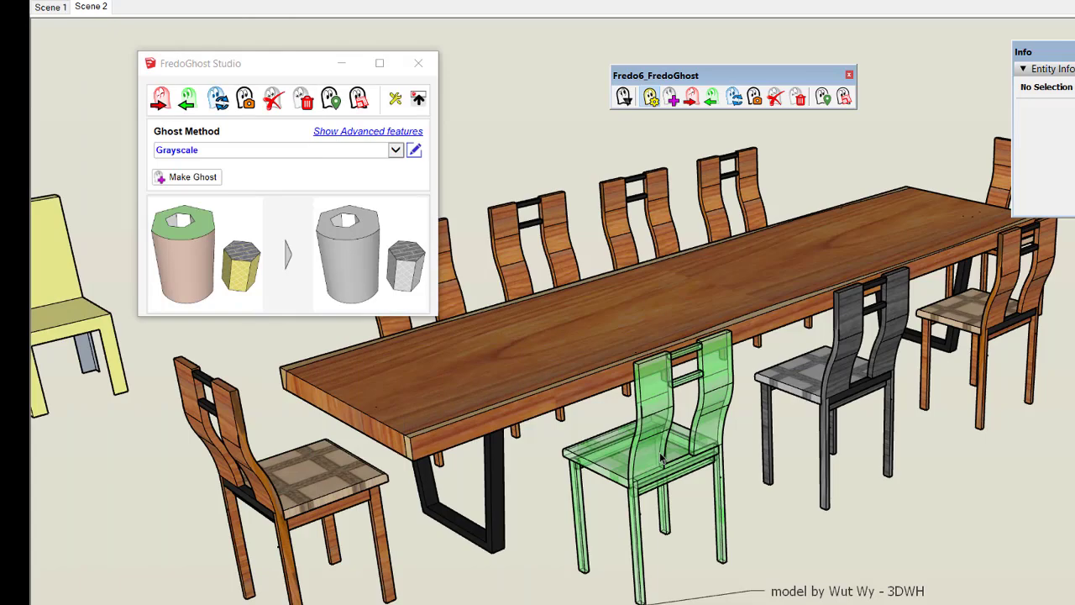
Remove ghosting from the light-green X-Ray chair and try switching it between ghost and original versions.
click(662, 454)
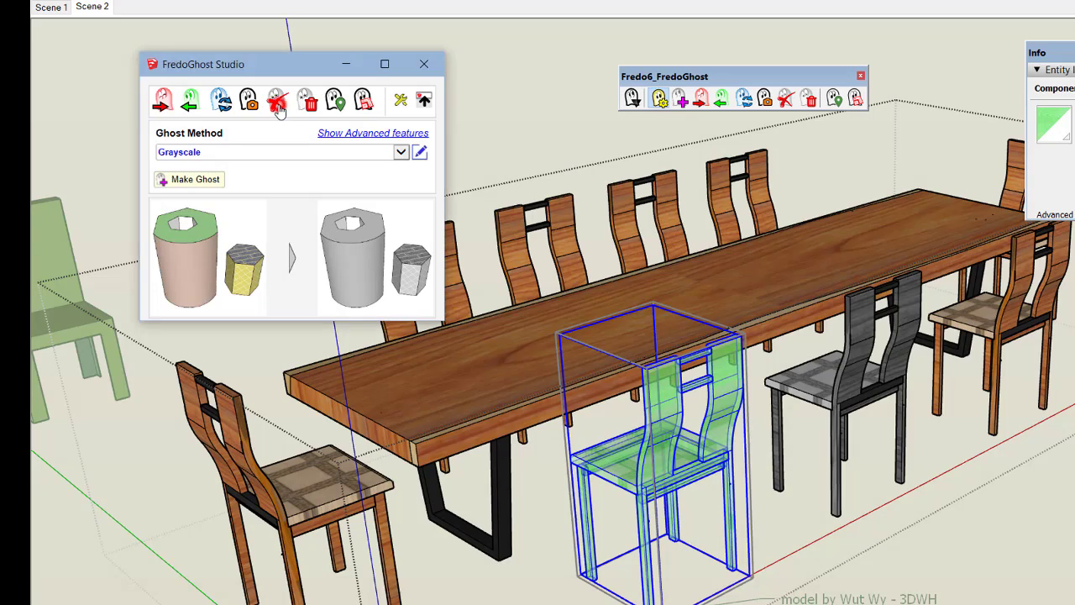
click(278, 109)
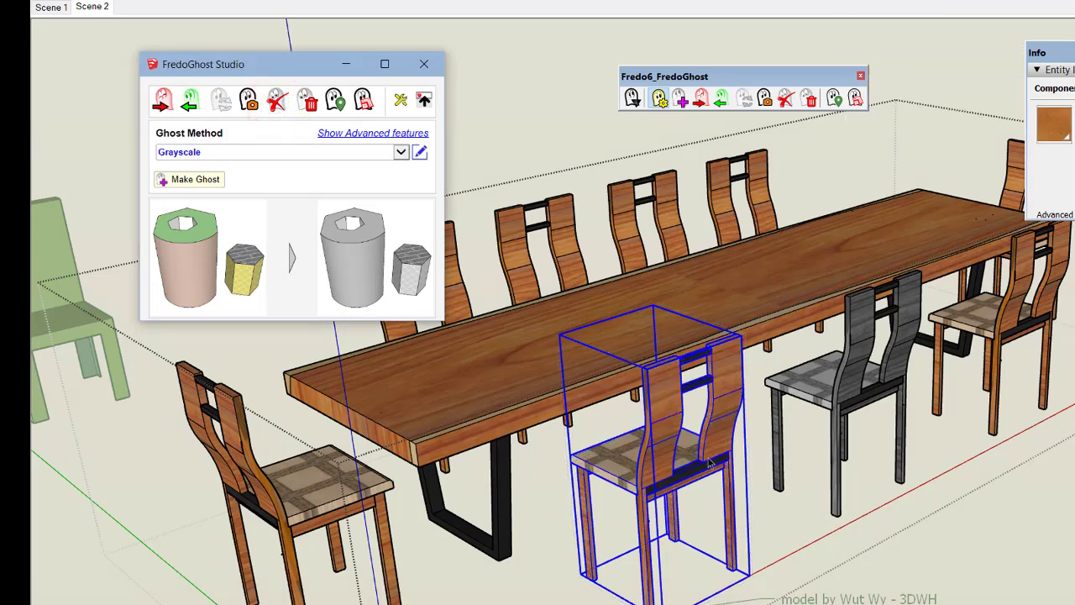
click(164, 105)
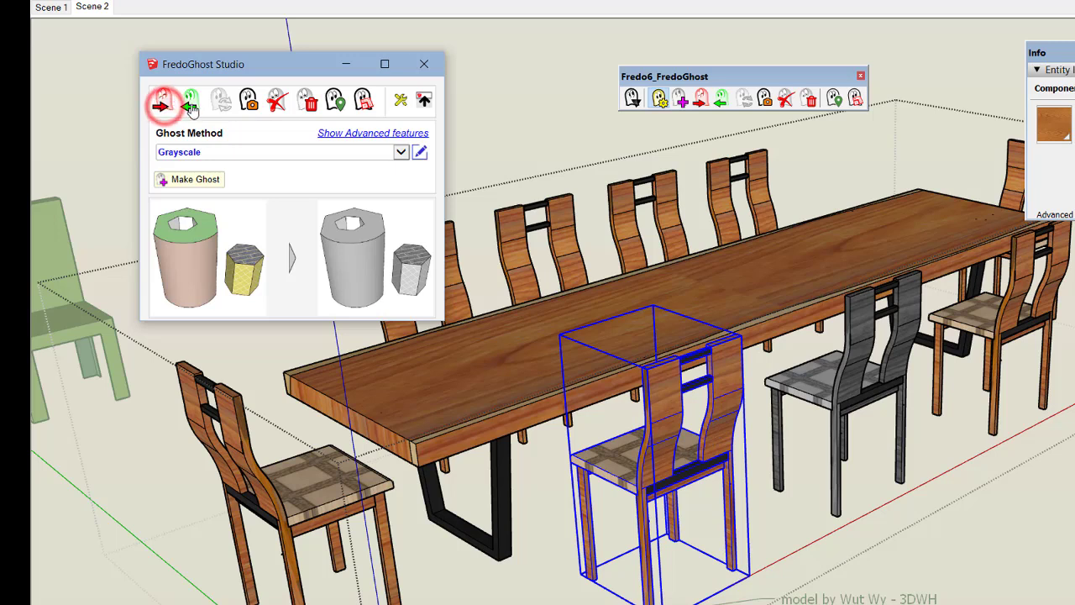
click(192, 105)
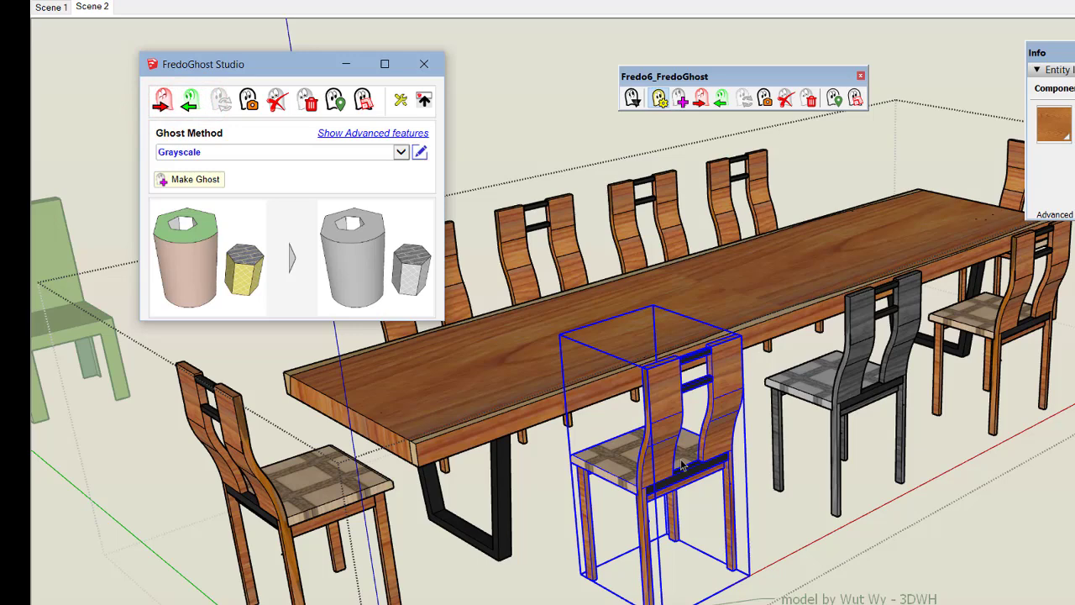
Close the group, select the whole dining table group and remove ghosting from everything inside it.
click(972, 533)
click(792, 293)
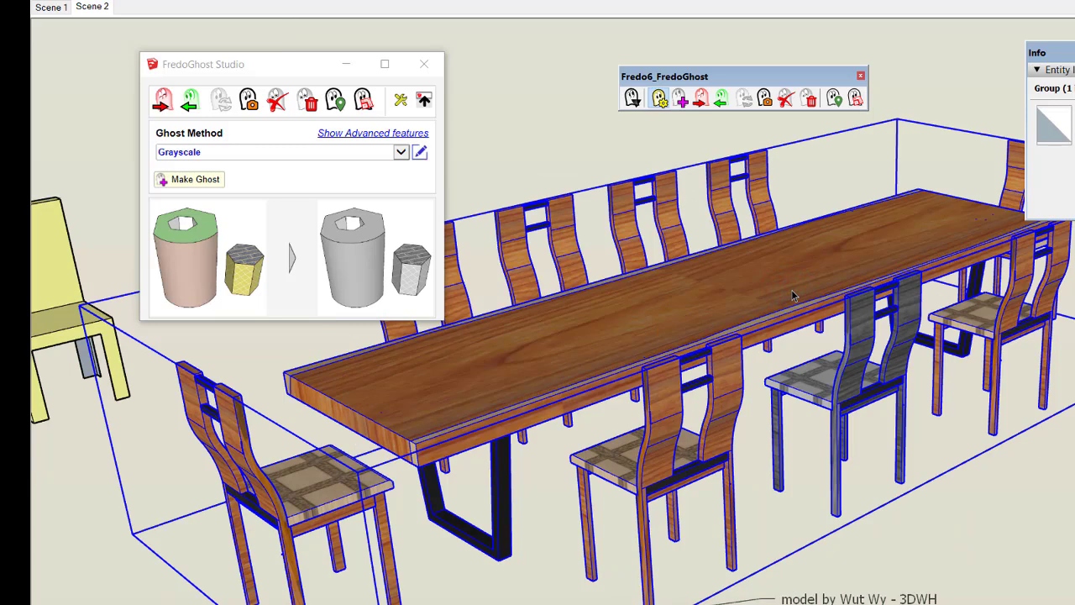
click(786, 99)
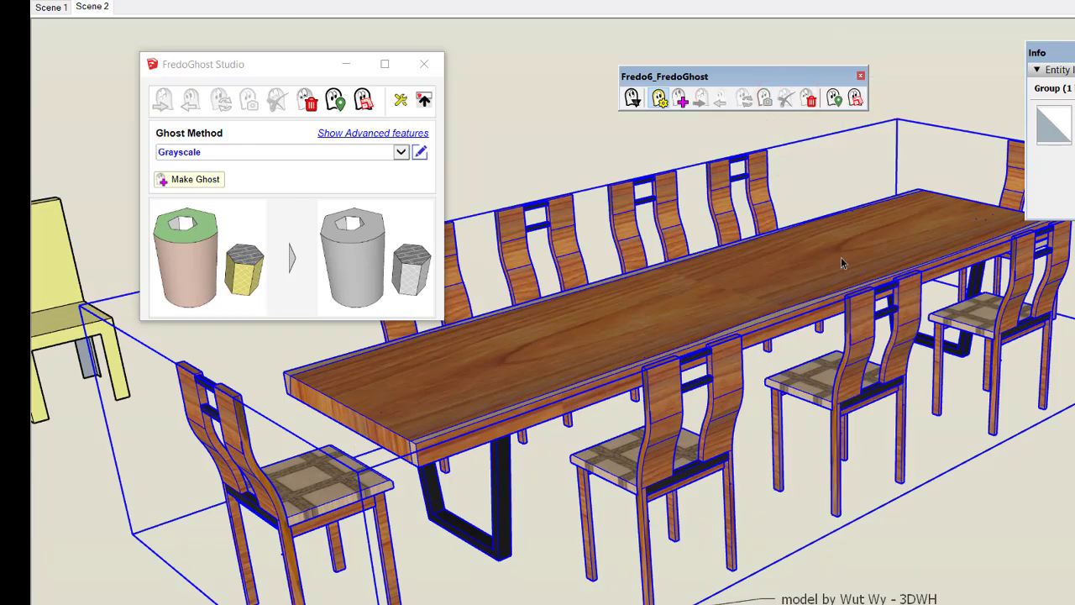
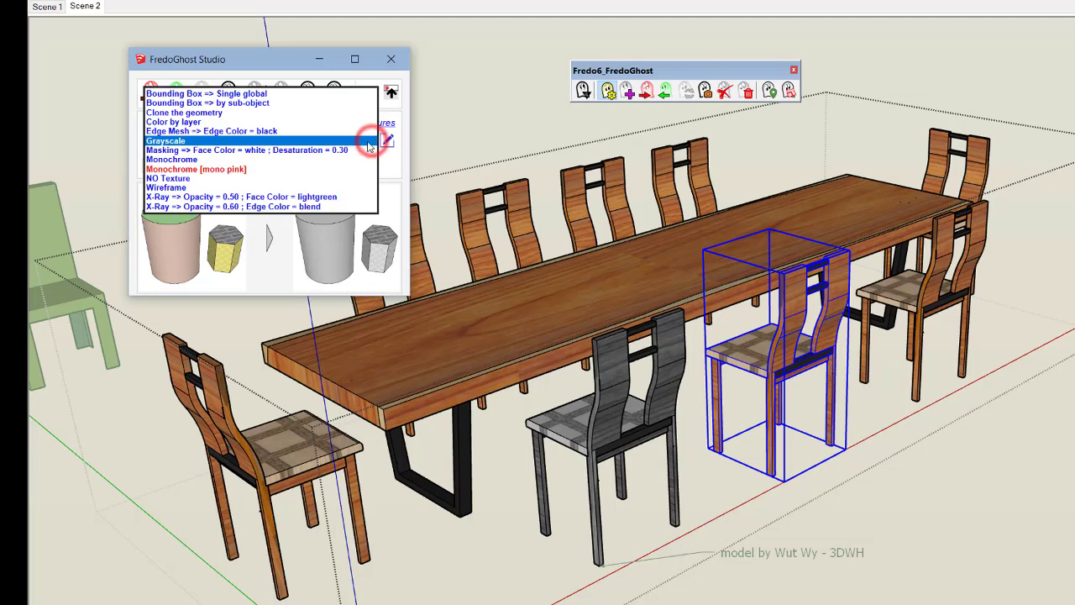
Make a ghost of the selected front-side chair with the Monochrome [mono pink] method.
click(320, 168)
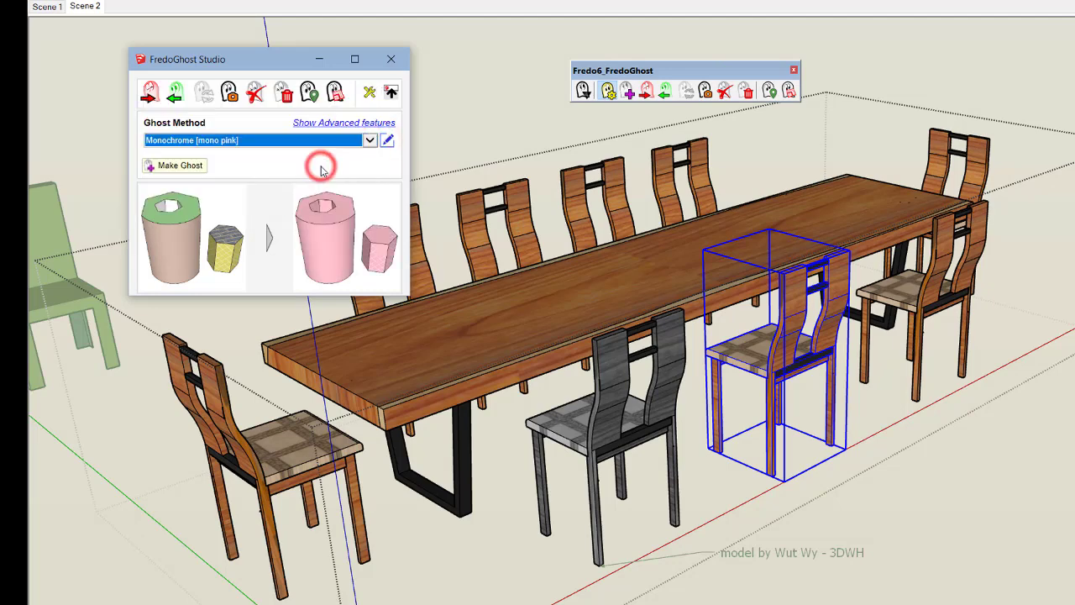
click(181, 167)
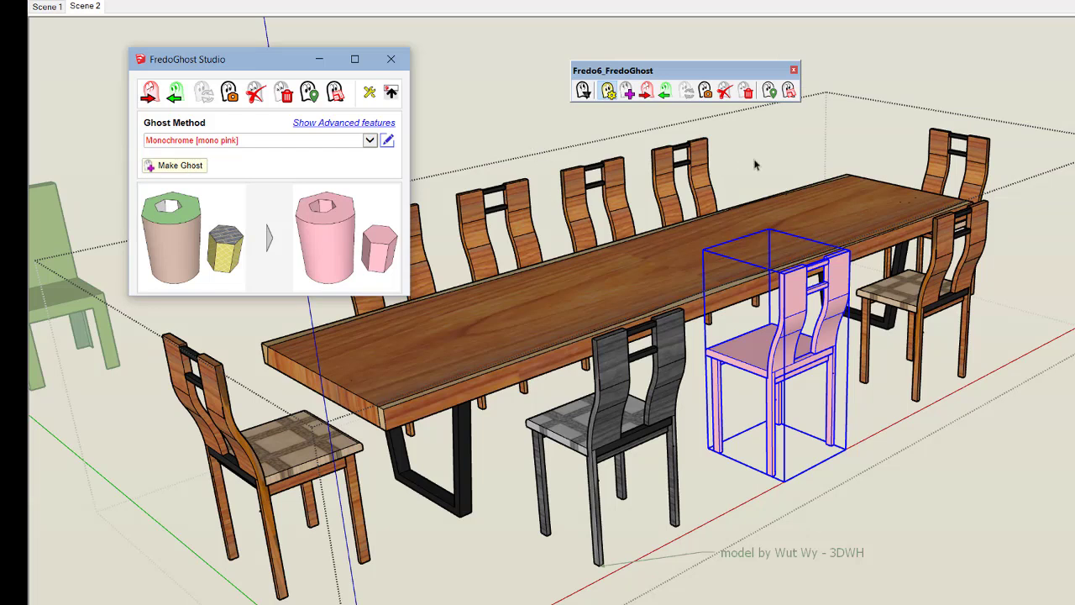
Undo the pink and the grayscale chair ghosts one after the other, and redo both.
key(ctrl+z)
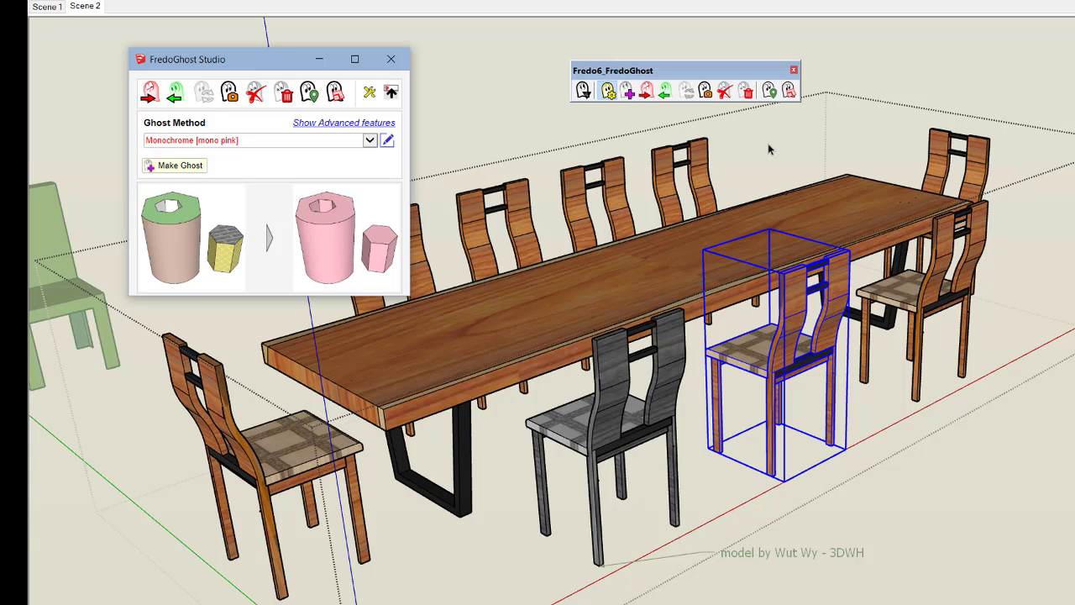
key(ctrl+z)
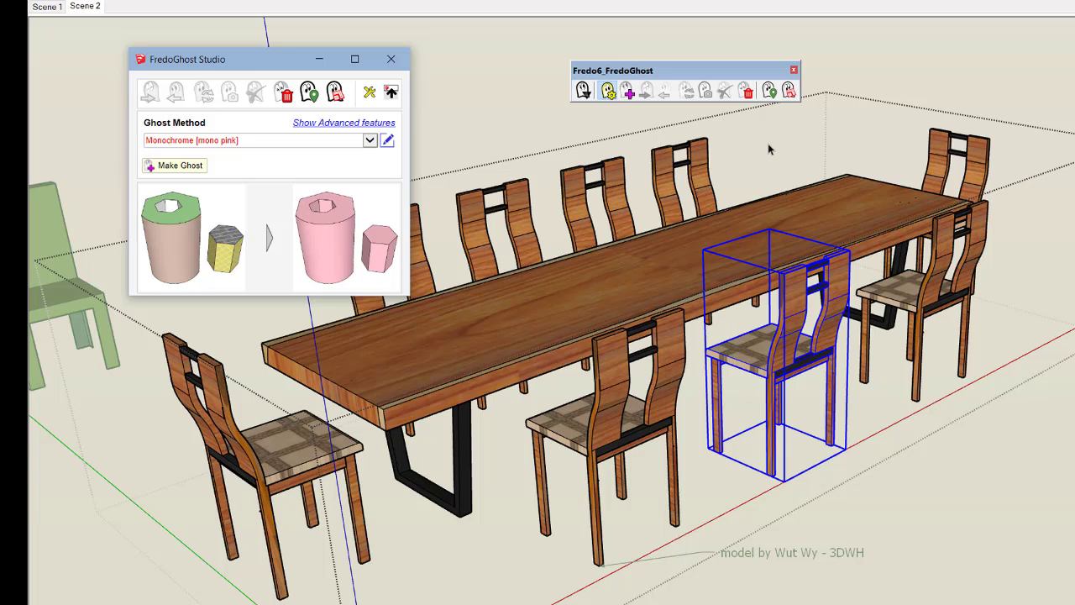
key(ctrl+y)
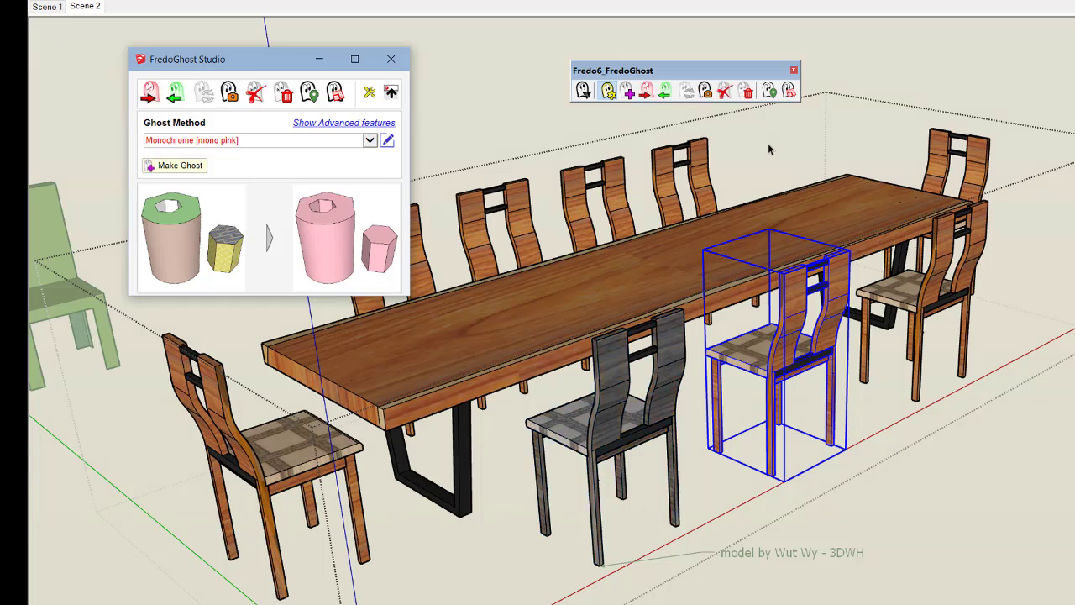
key(ctrl+y)
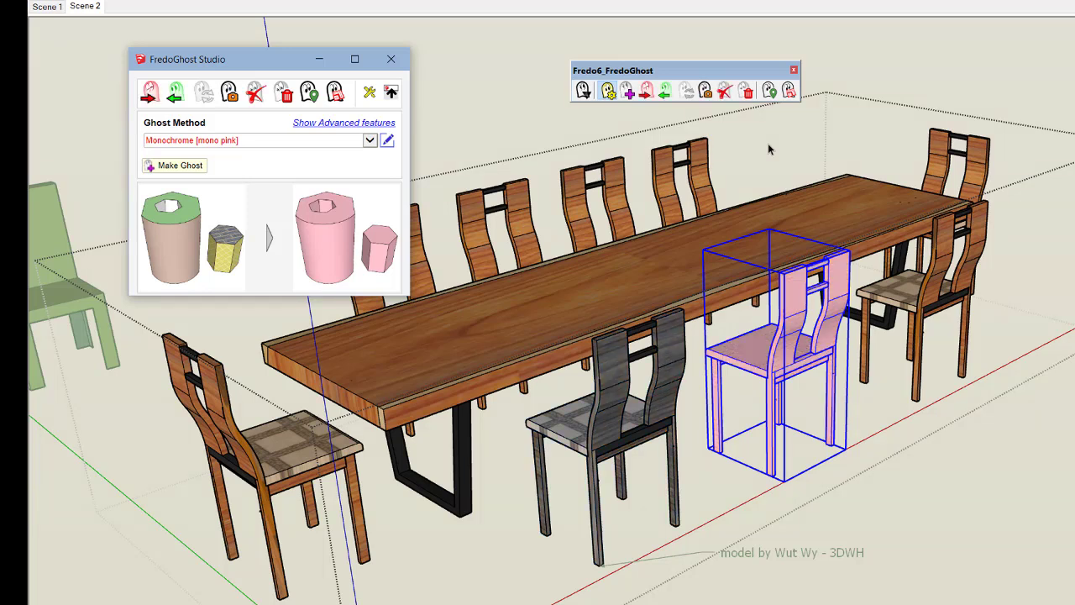
click(769, 168)
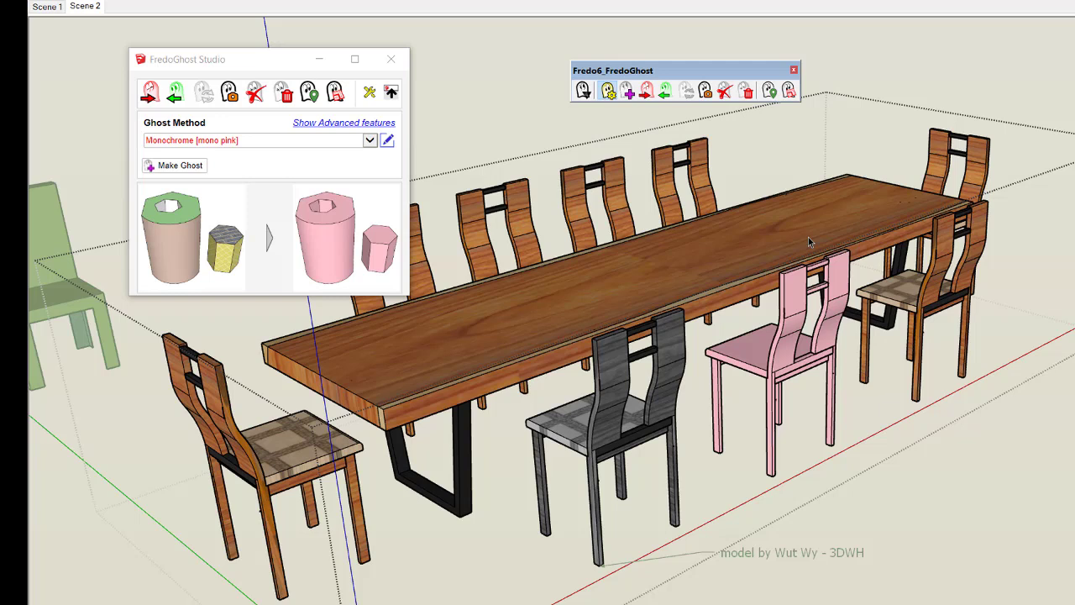
click(630, 122)
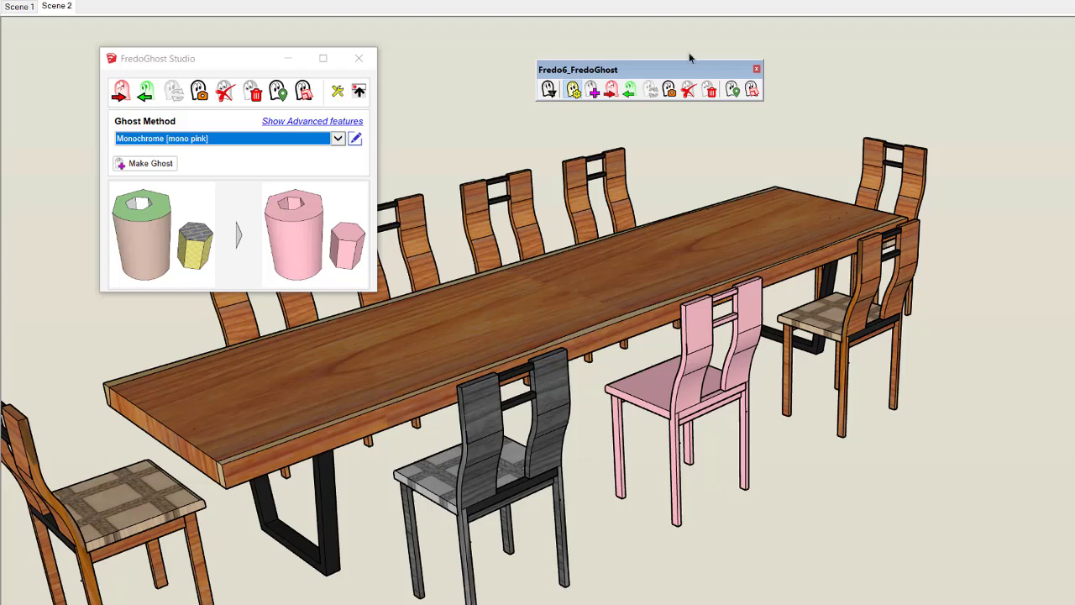
Open the pink ghost chair and ghost its seat with the X-Ray method, Opacity = 0.50 and Face Color = lightgreen.
double_click(702, 371)
click(702, 372)
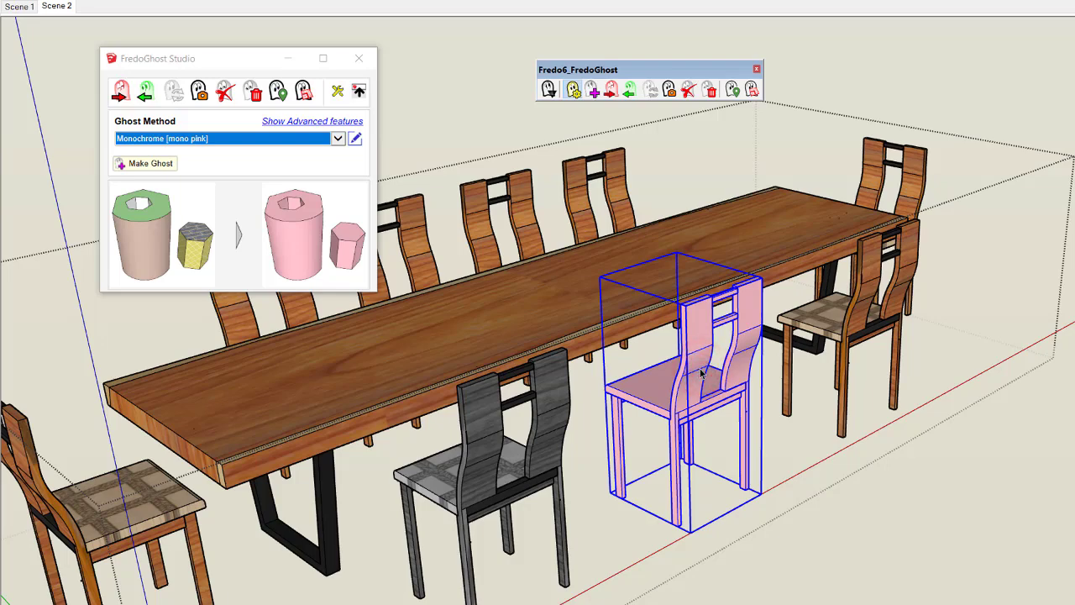
double_click(702, 371)
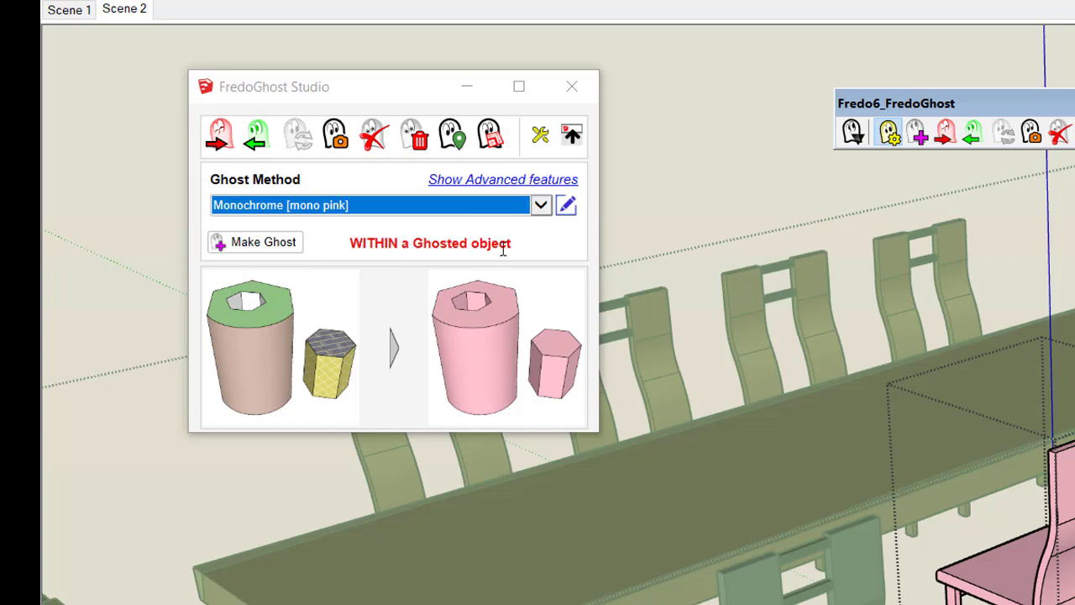
click(545, 210)
click(495, 246)
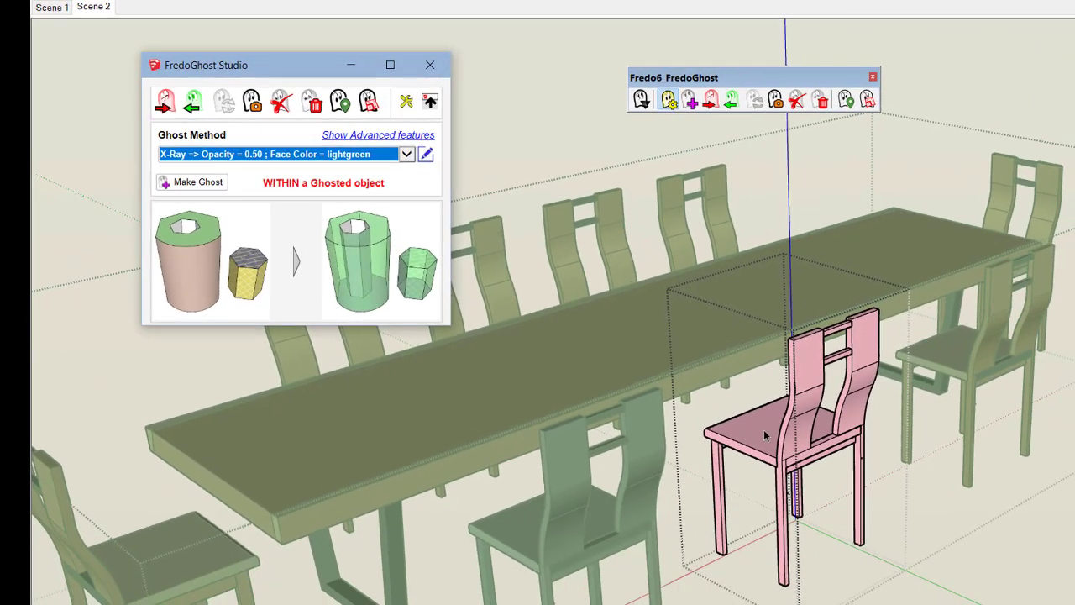
click(826, 458)
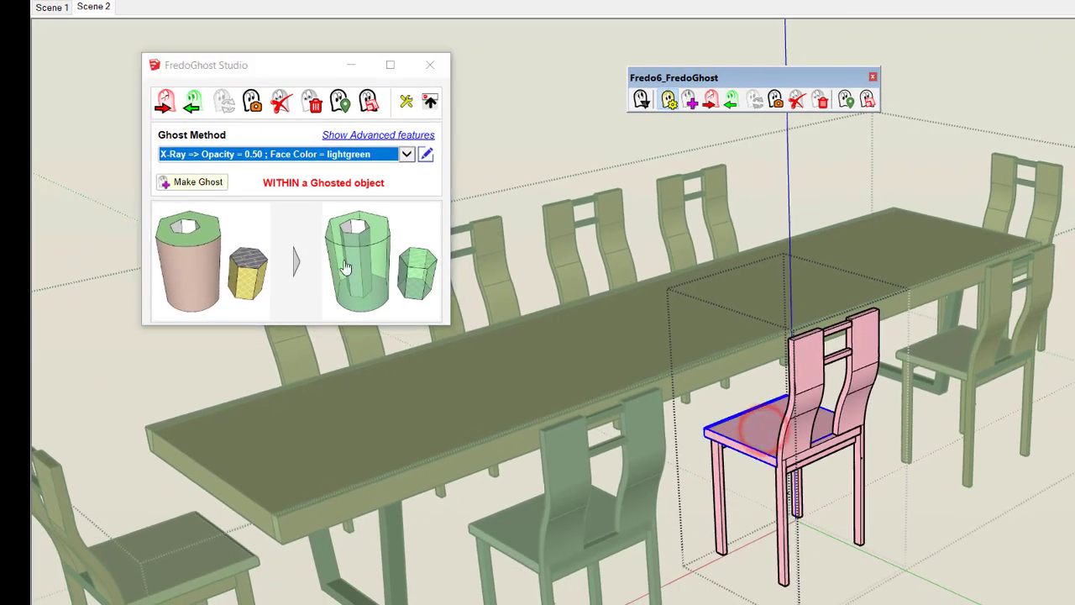
click(218, 192)
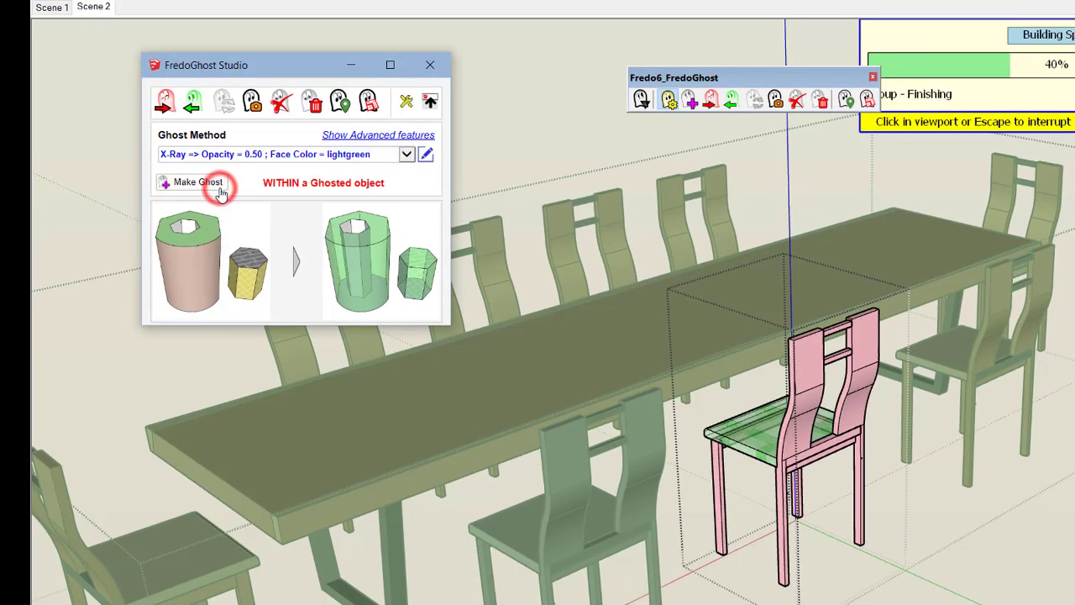
click(837, 184)
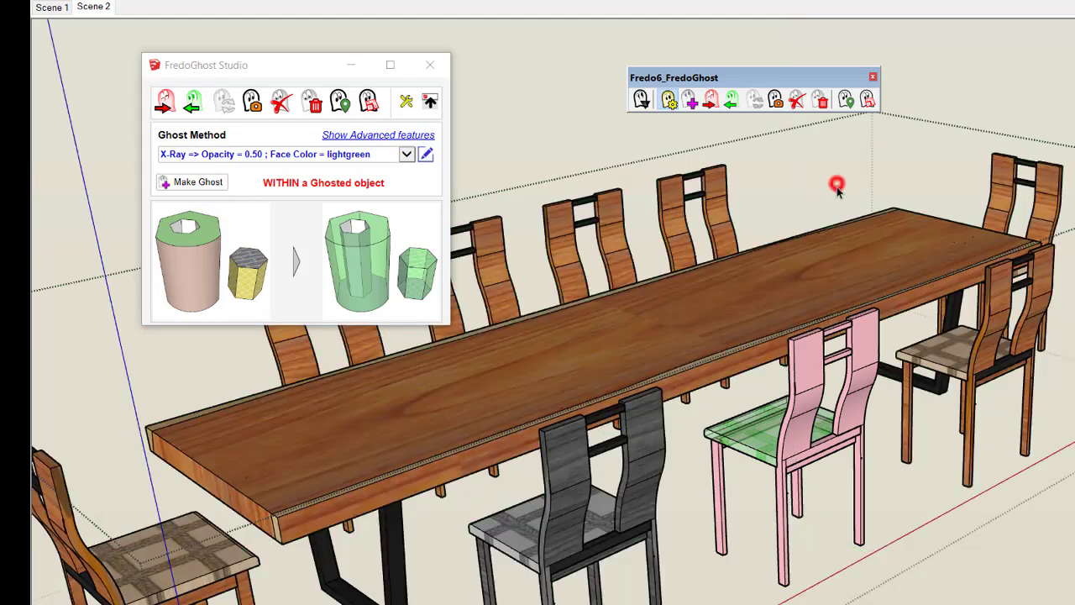
Switch the pink chair to its original version and back to its ghost, and remake the ghost with the Monochrome method.
click(862, 380)
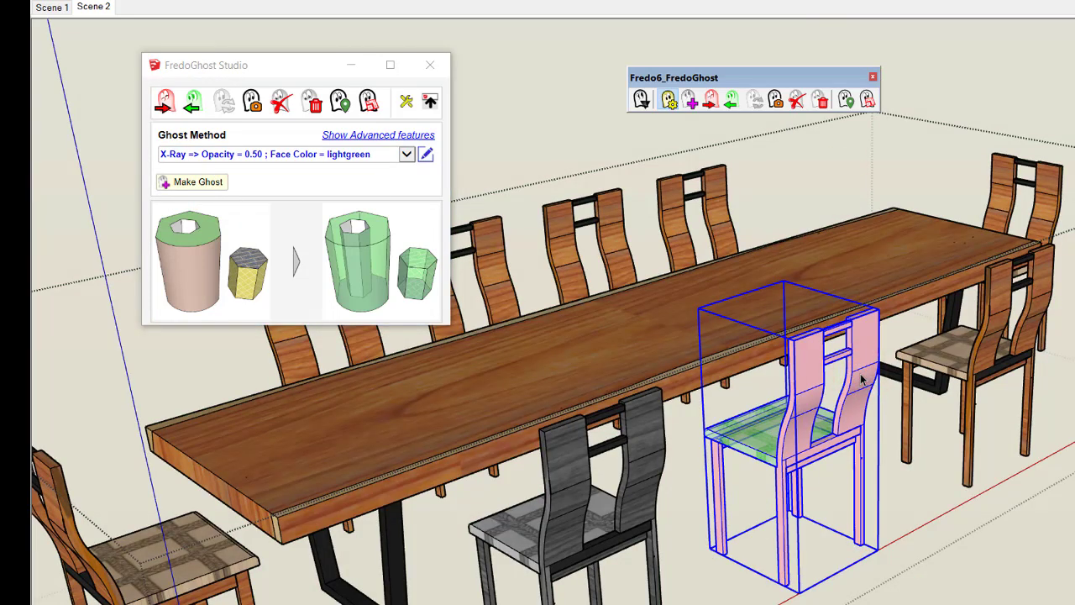
click(733, 101)
click(711, 103)
click(407, 155)
click(282, 112)
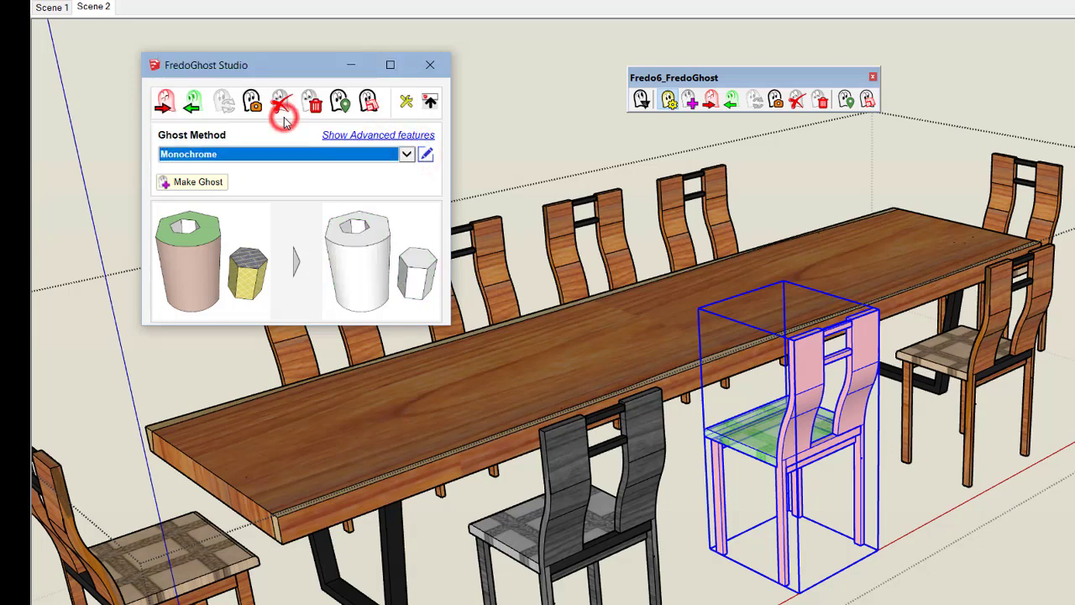
click(207, 182)
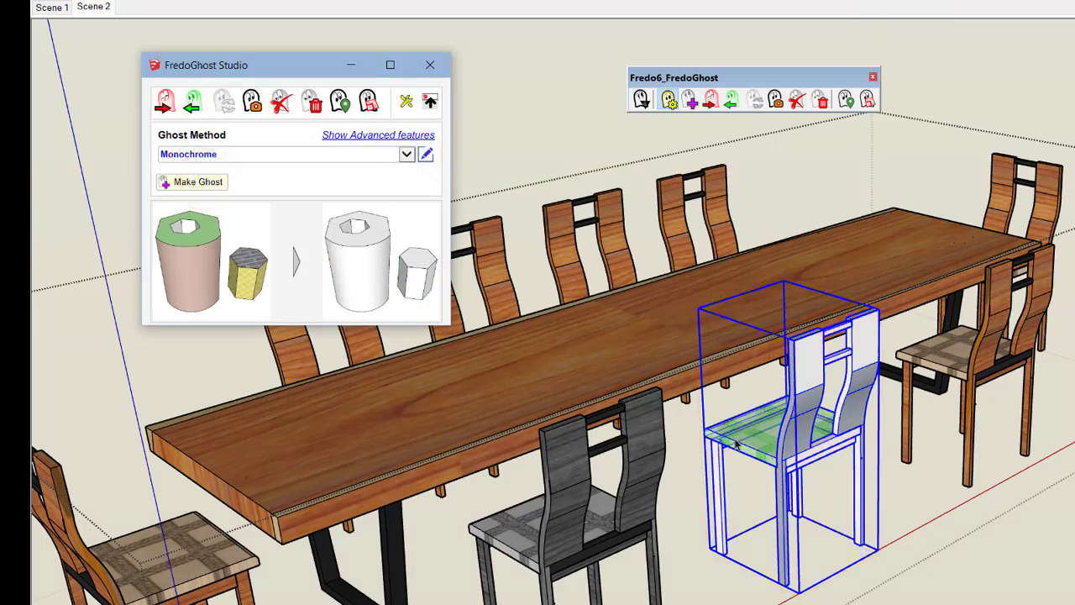
Examine the light-green X-Ray seat inside the Monochrome ghost chair, and close the chair.
scroll(749, 437, up, 2)
scroll(748, 437, up, 3)
click(793, 452)
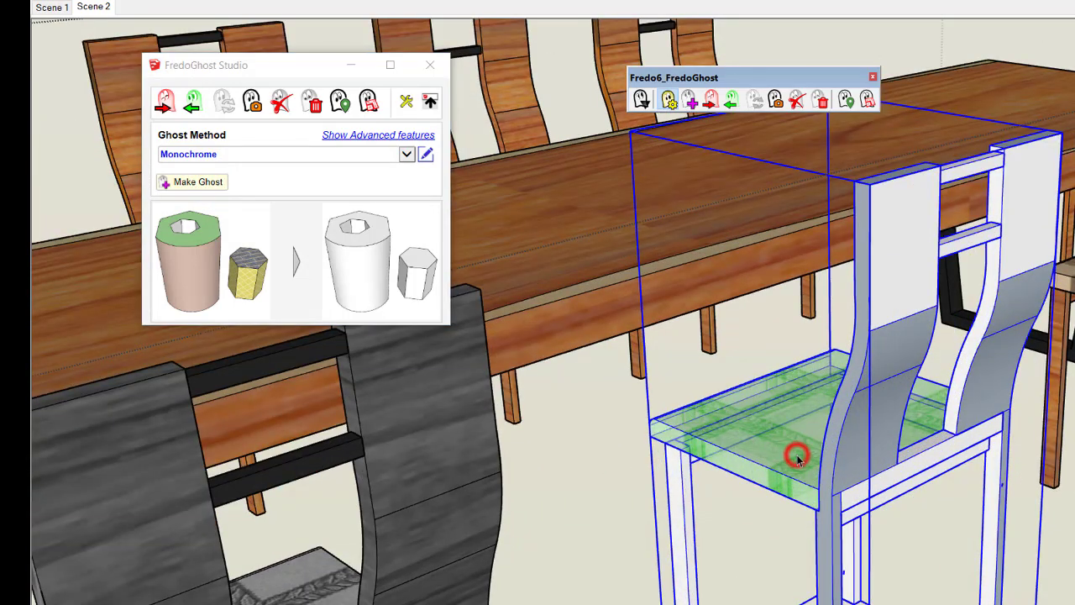
click(793, 452)
click(781, 446)
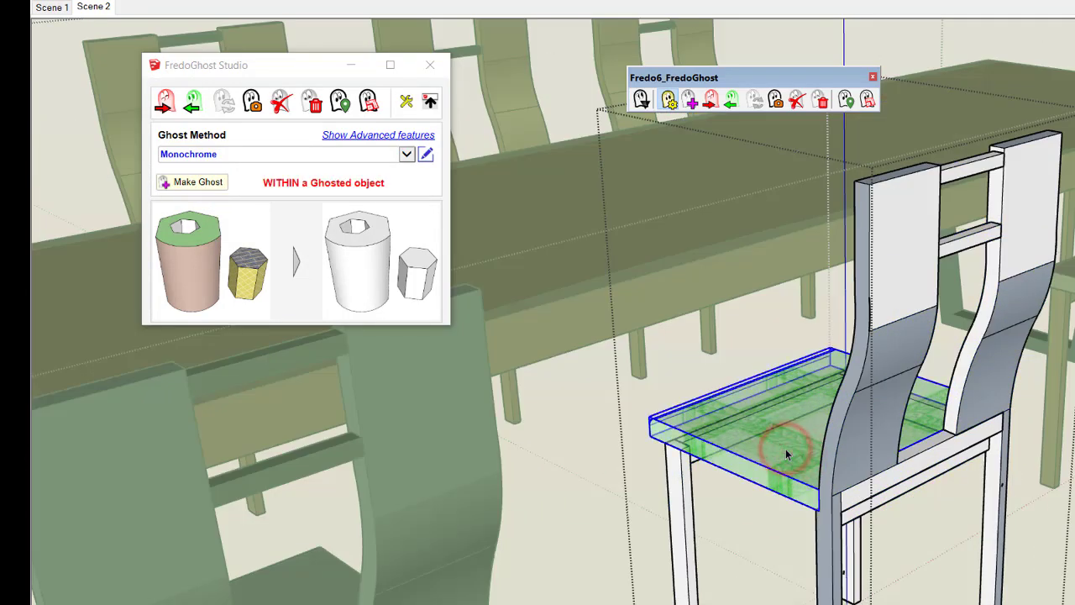
scroll(780, 446, down, 5)
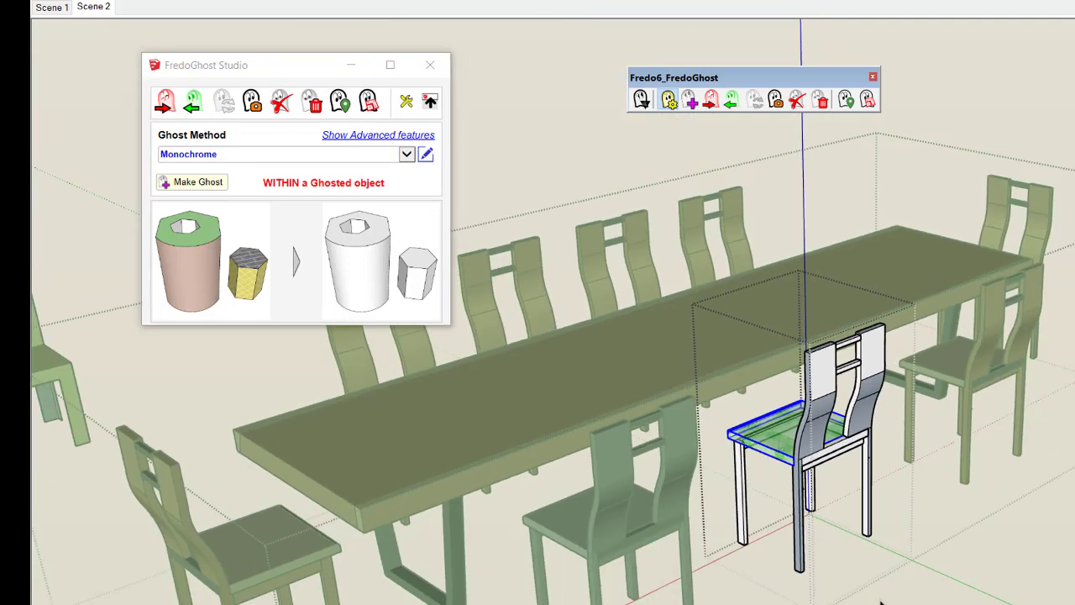
click(878, 595)
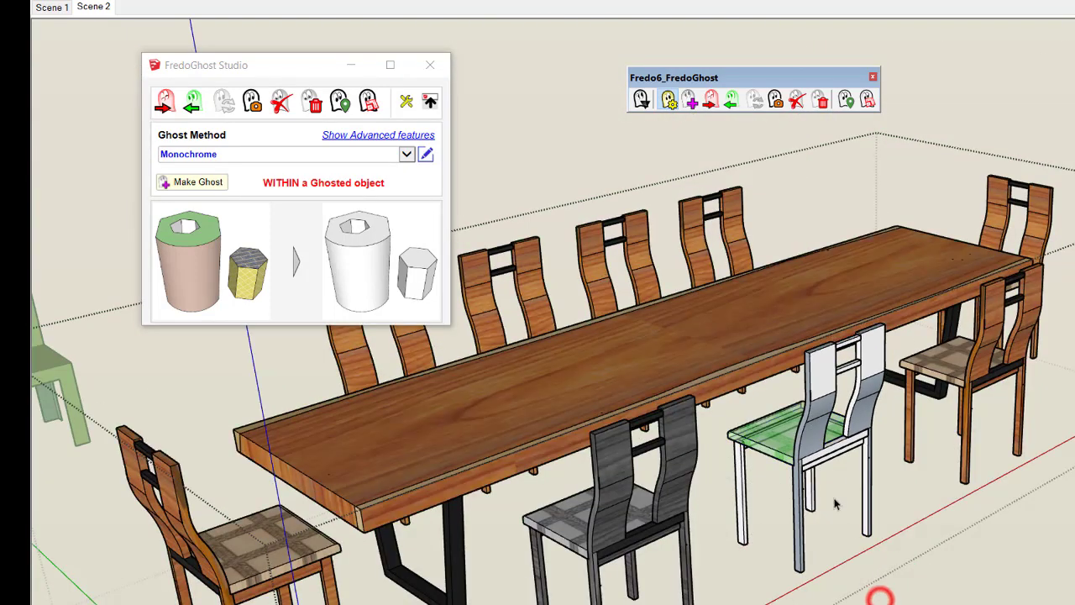
Remake the Monochrome ghost of the whole chair from outside it, so that it covers the seat too.
click(811, 435)
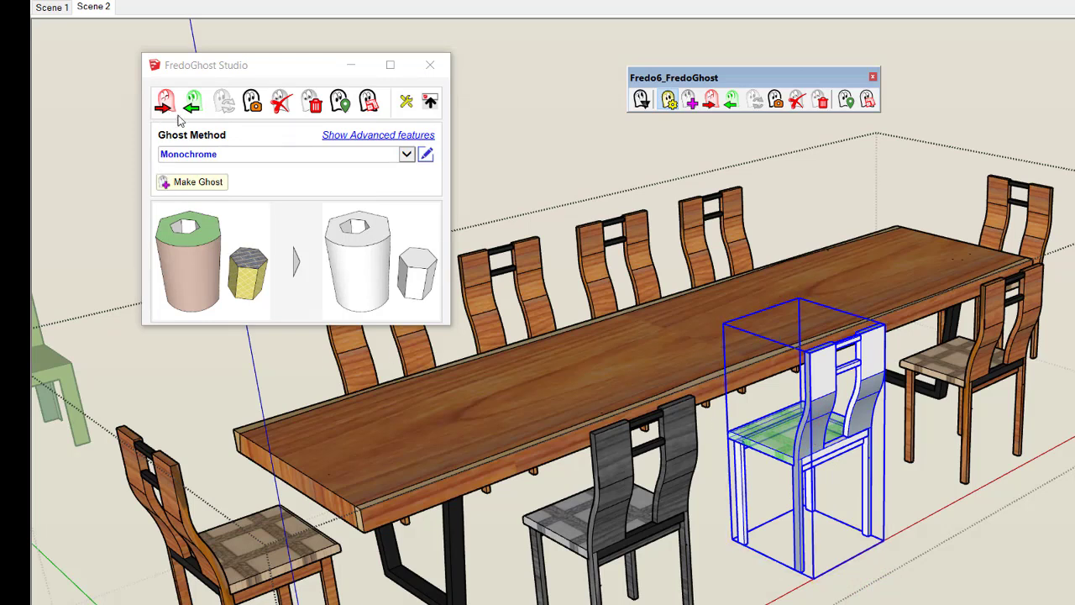
click(210, 188)
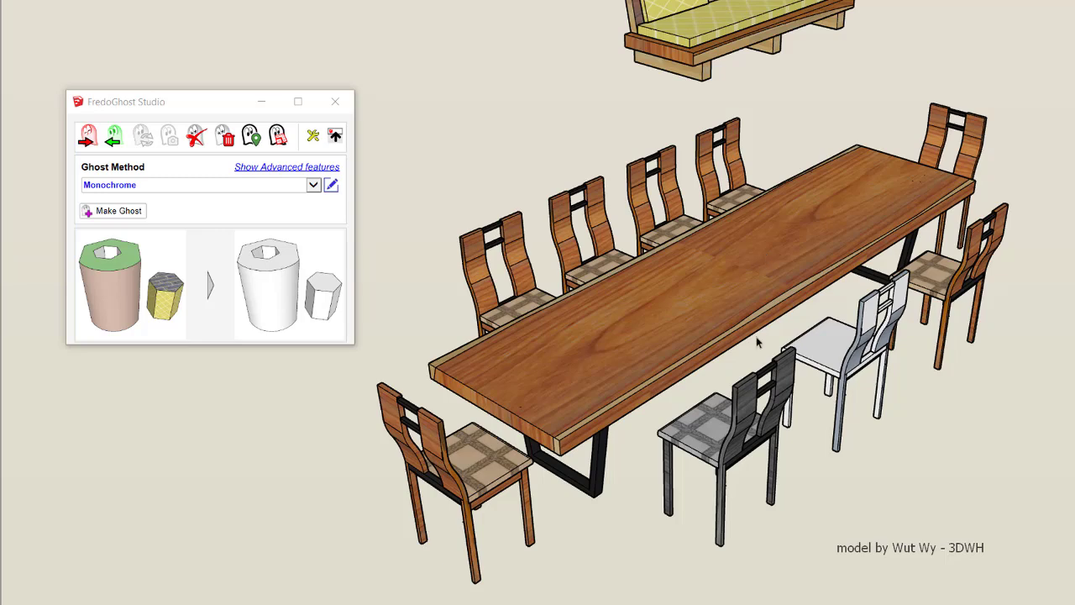
Open the dining table group and switch the grayscale ghost chair to its original version.
click(753, 409)
click(753, 408)
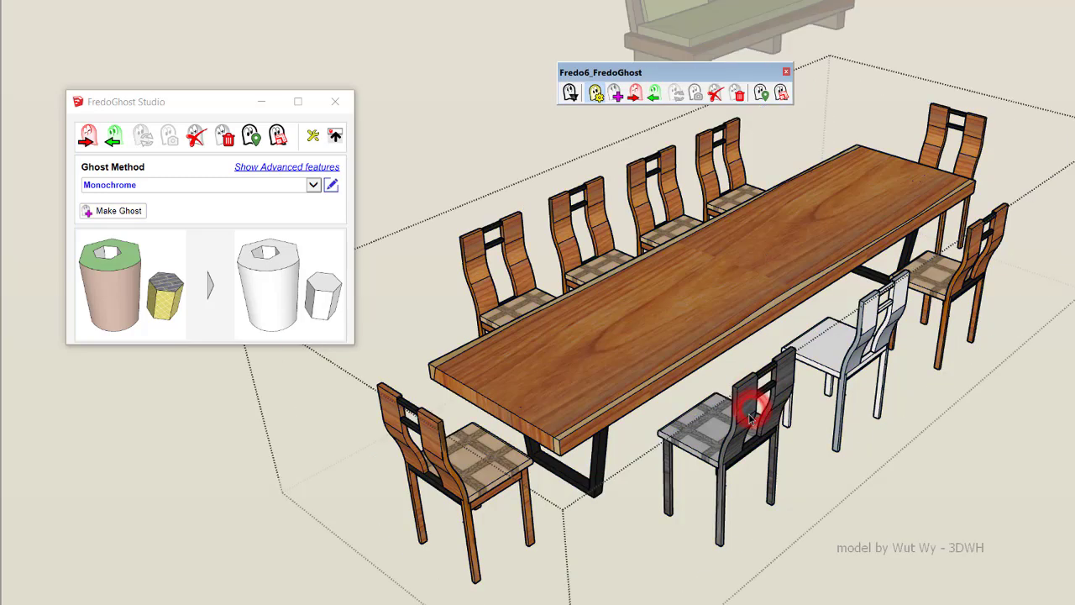
click(753, 409)
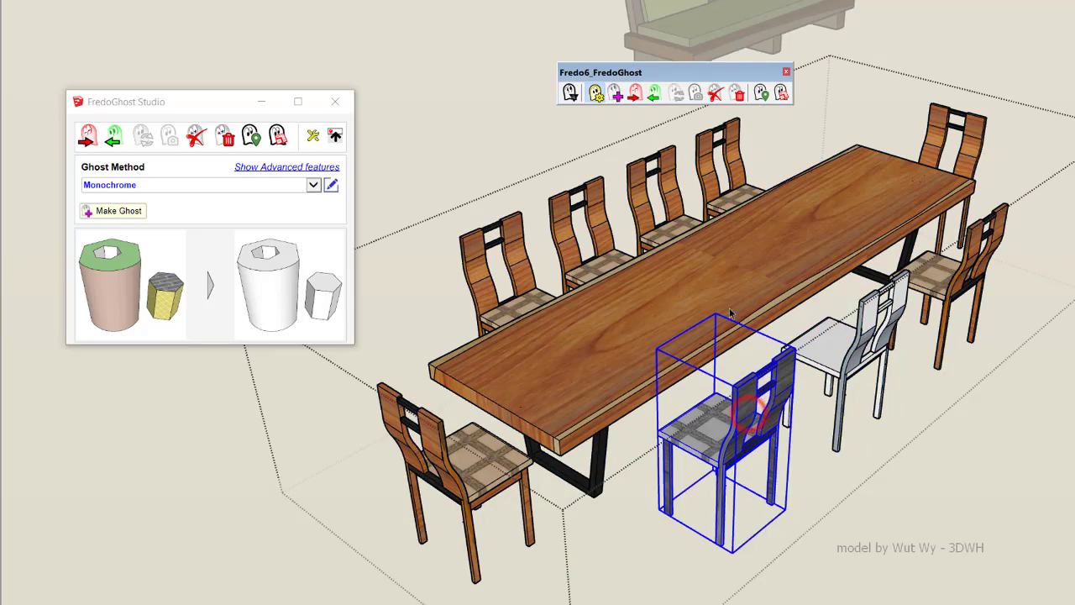
click(653, 96)
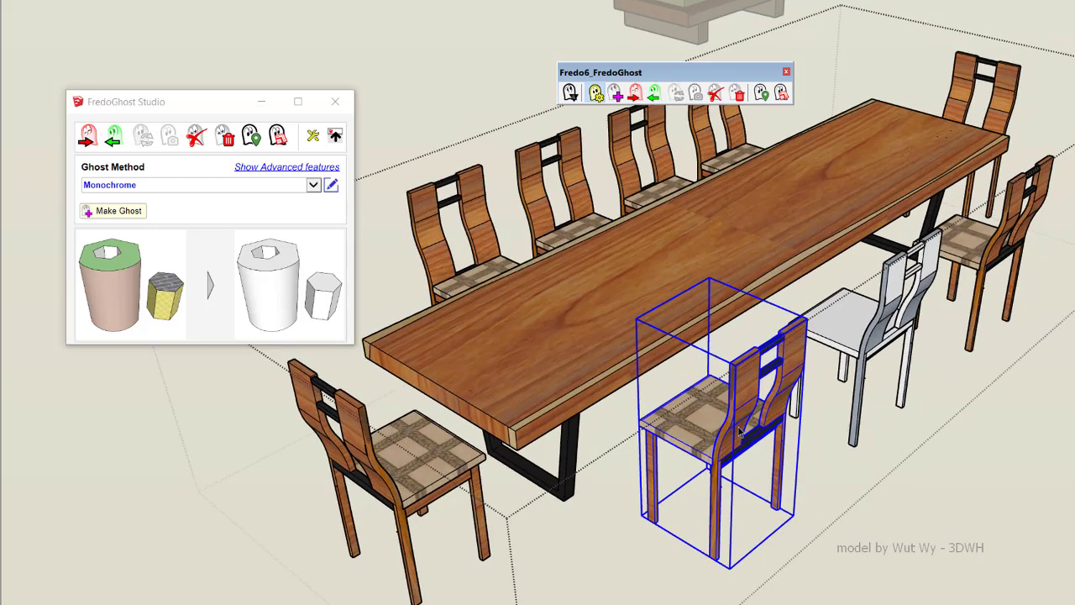
Open the nearest front-side chair for editing and delete the leg under the left corner of its seat.
click(727, 427)
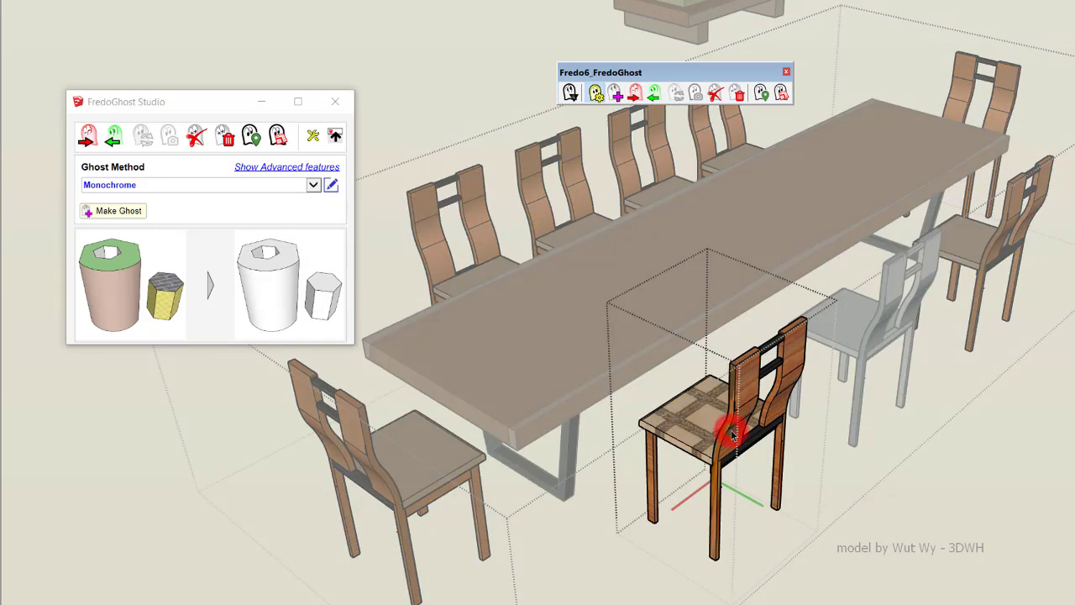
click(654, 472)
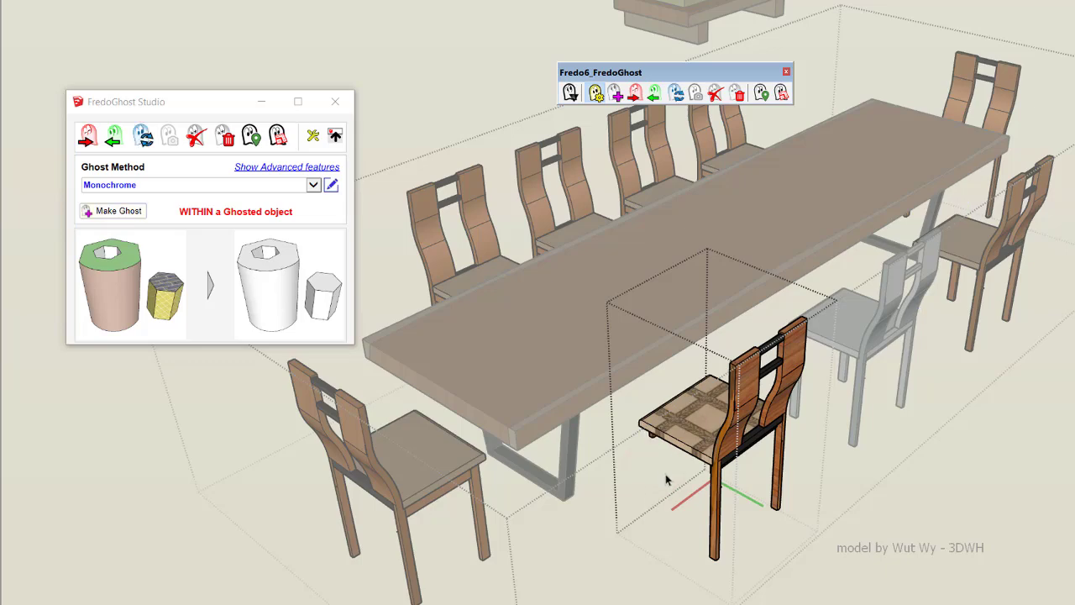
middle_drag(655, 470, 750, 411)
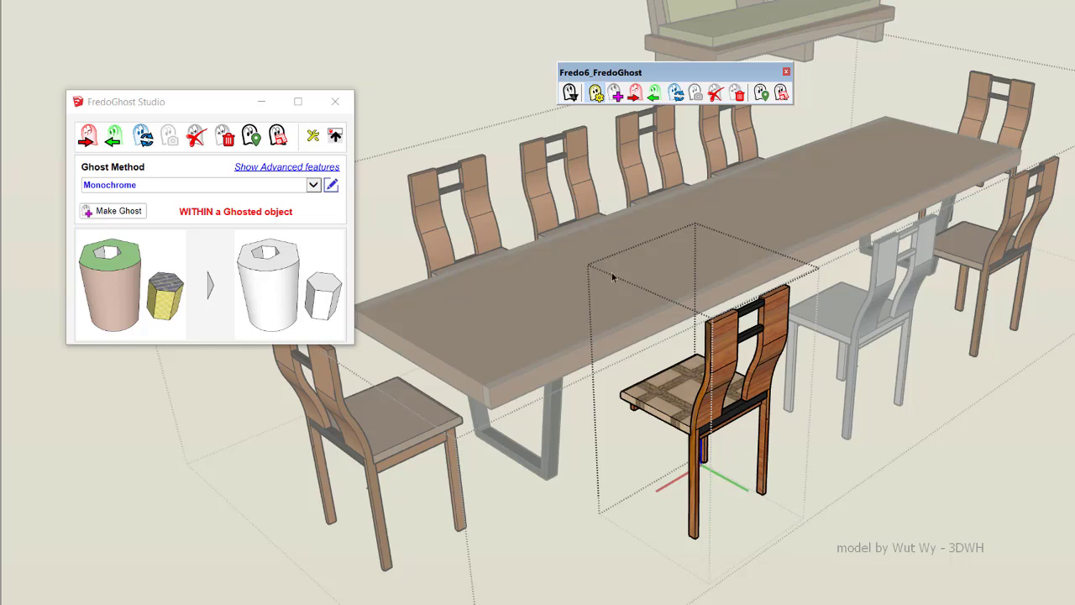
mouse_move(983, 267)
middle_down()
mouse_move(920, 267)
mouse_move(966, 275)
middle_up()
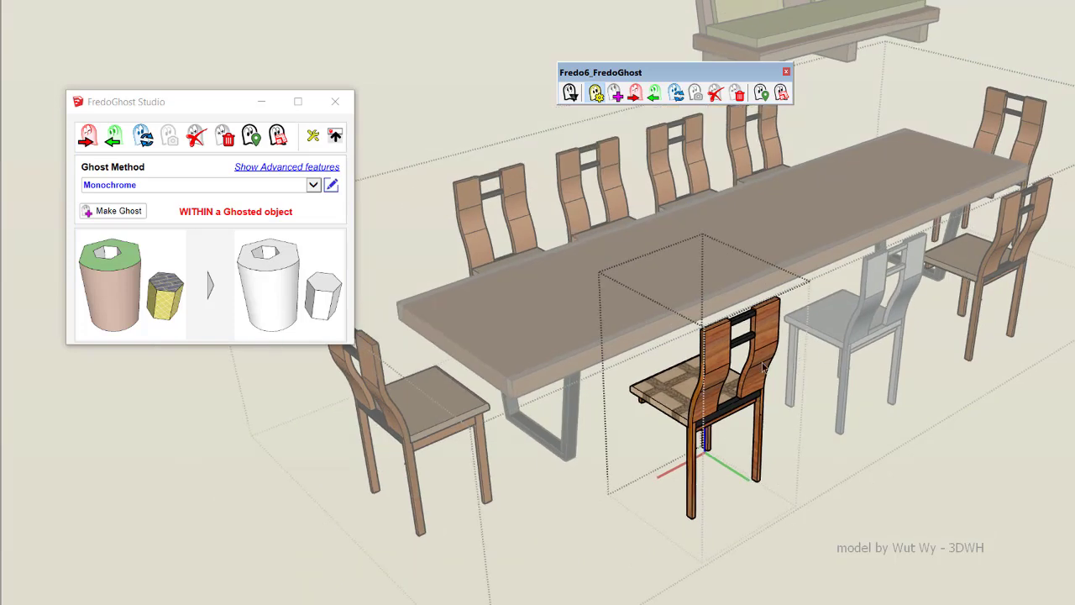
scroll(726, 371, up, 2)
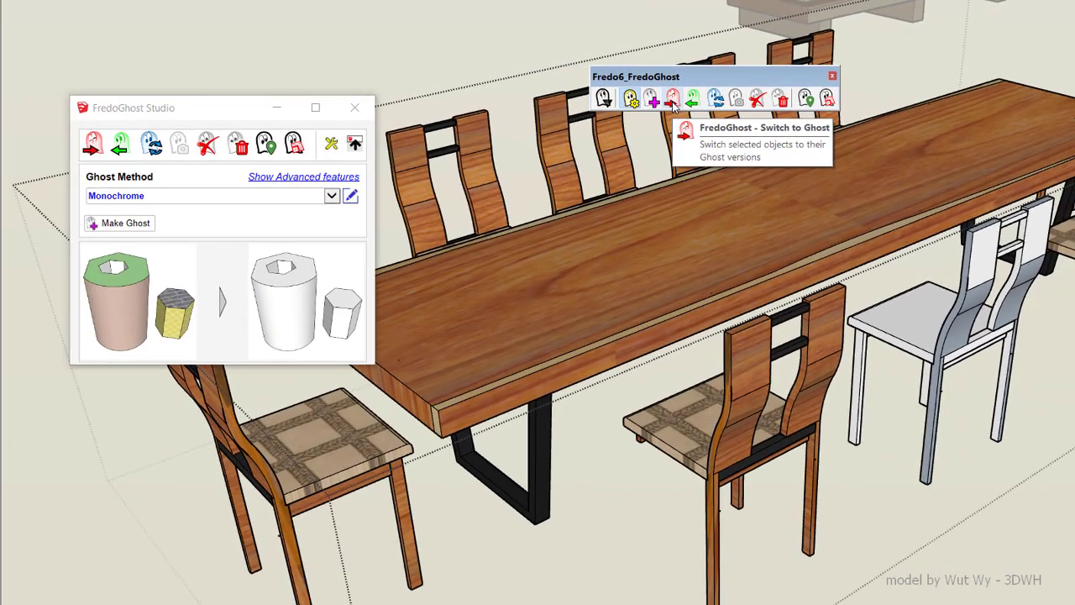
Switch the chairs to their ghost versions and back to the originals, and refresh the ghosts after the change.
click(672, 101)
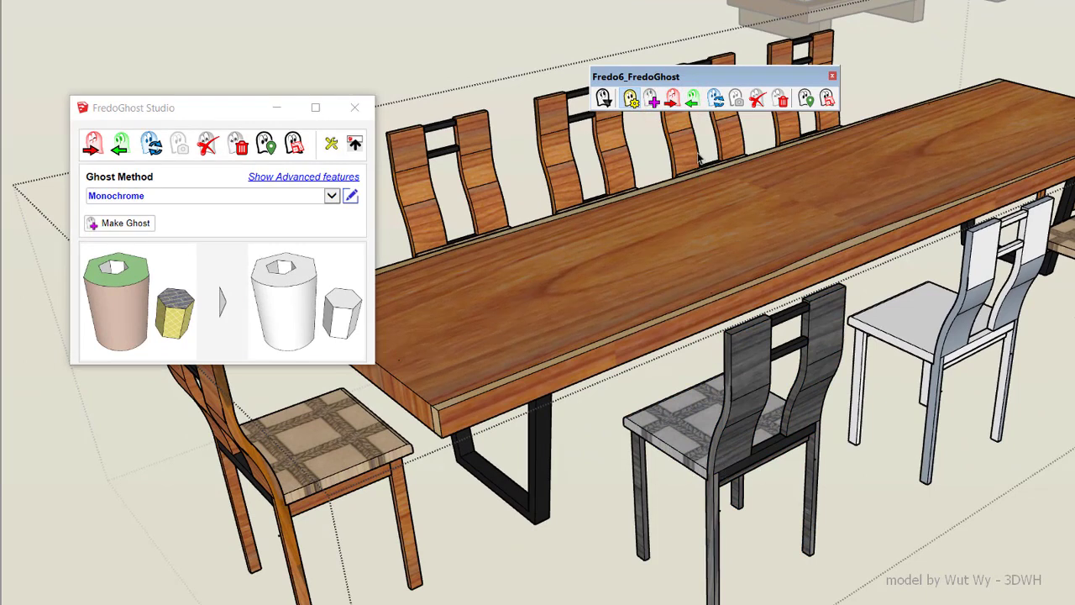
click(694, 100)
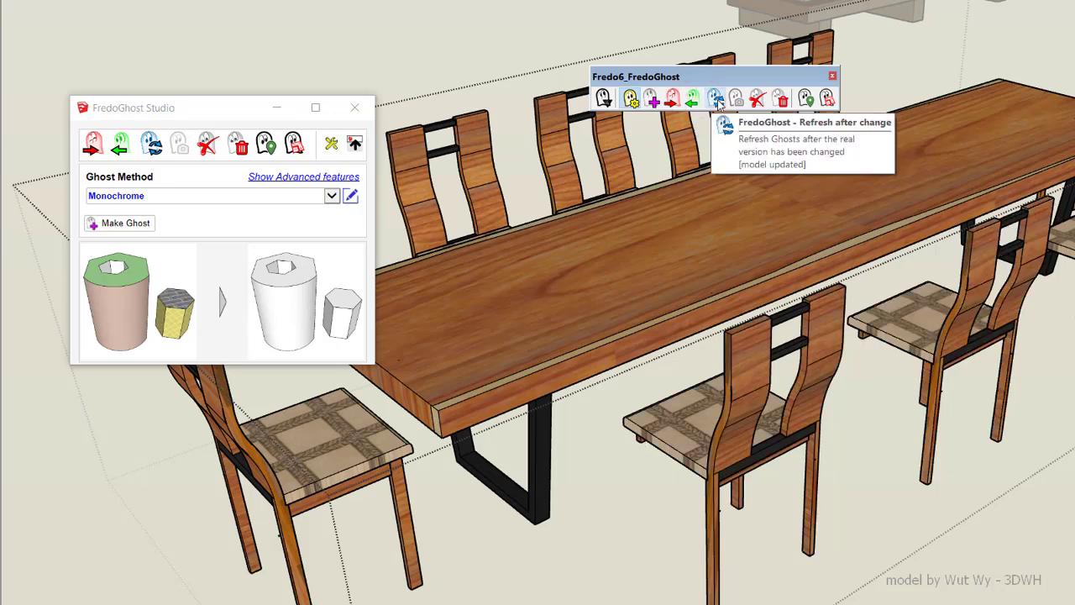
click(716, 100)
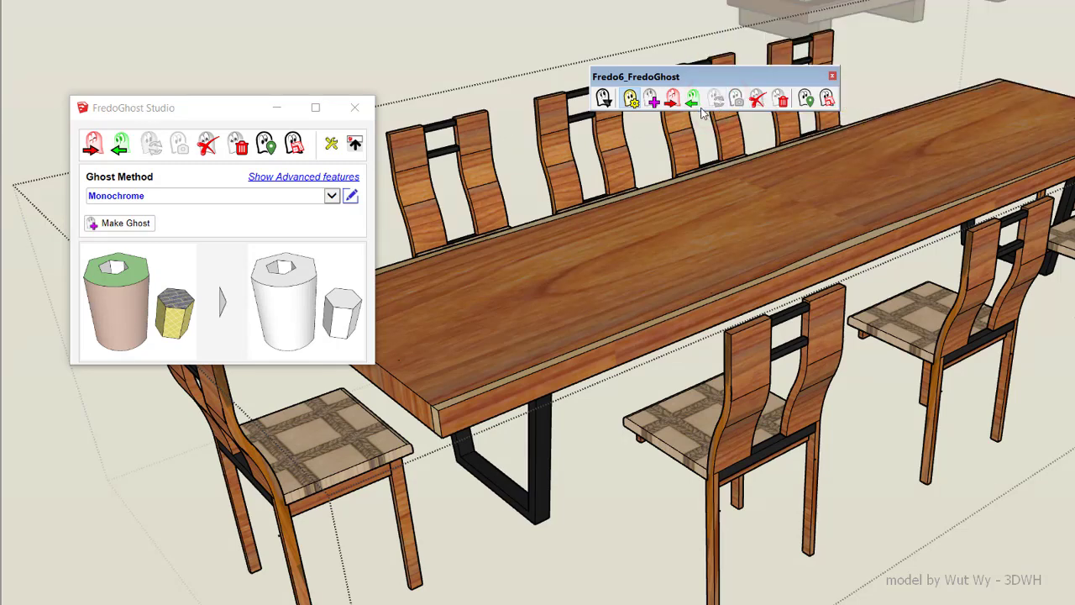
Switch the refreshed chairs to their ghost versions.
click(673, 100)
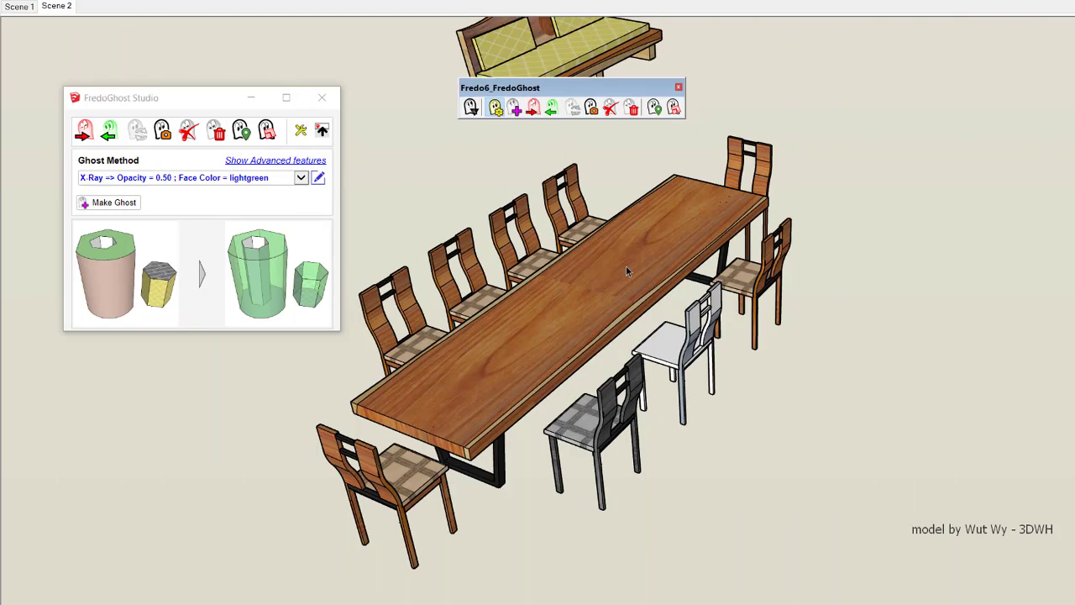
Open the dining table group and copy the dark grayscale ghost chair outward, away from the table's front side.
click(614, 409)
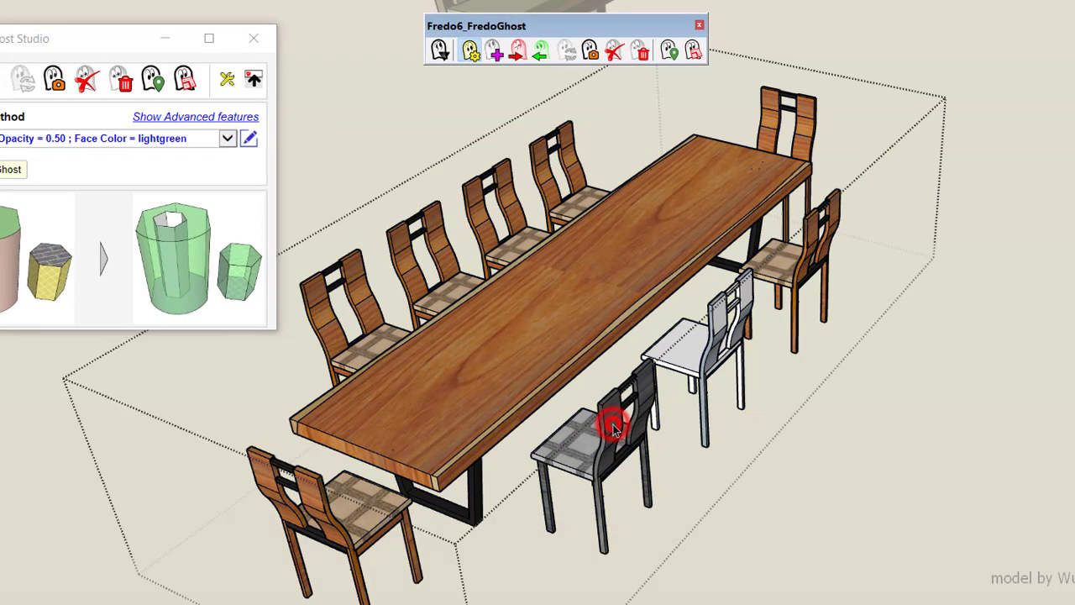
click(612, 426)
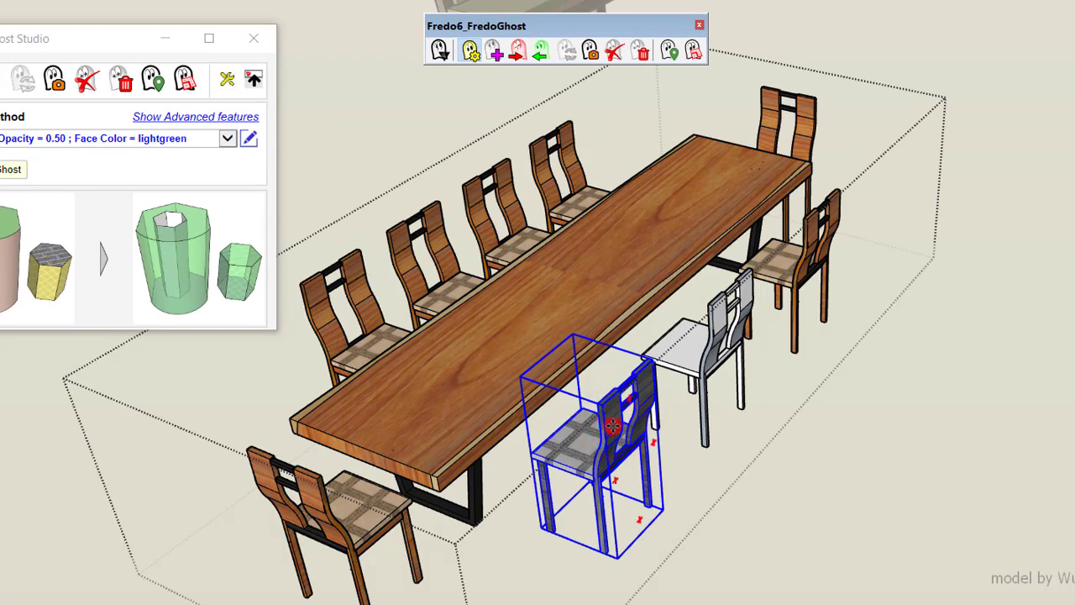
click(762, 469)
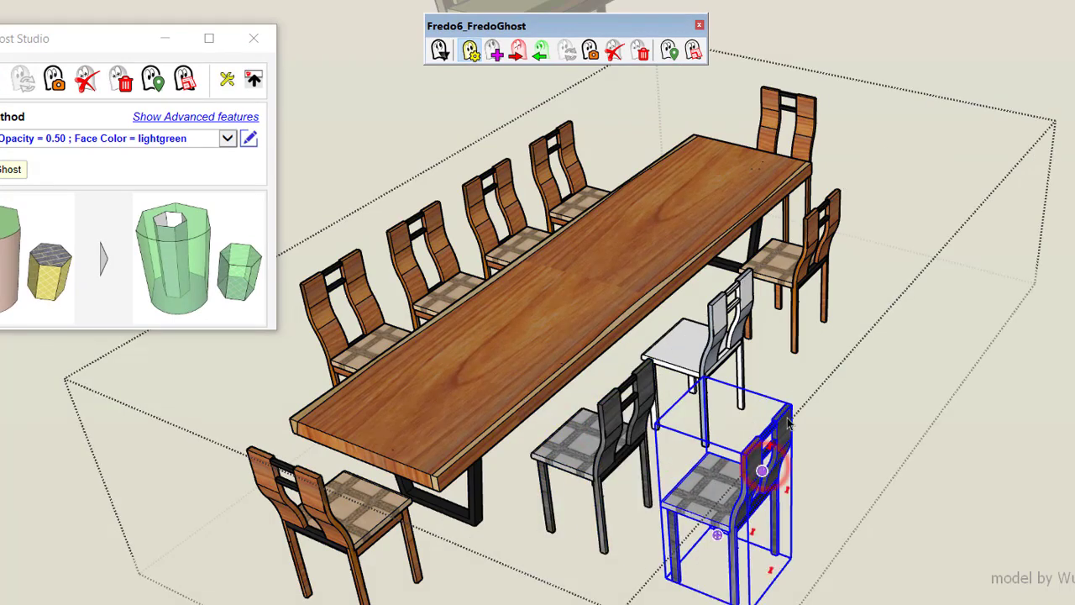
click(804, 377)
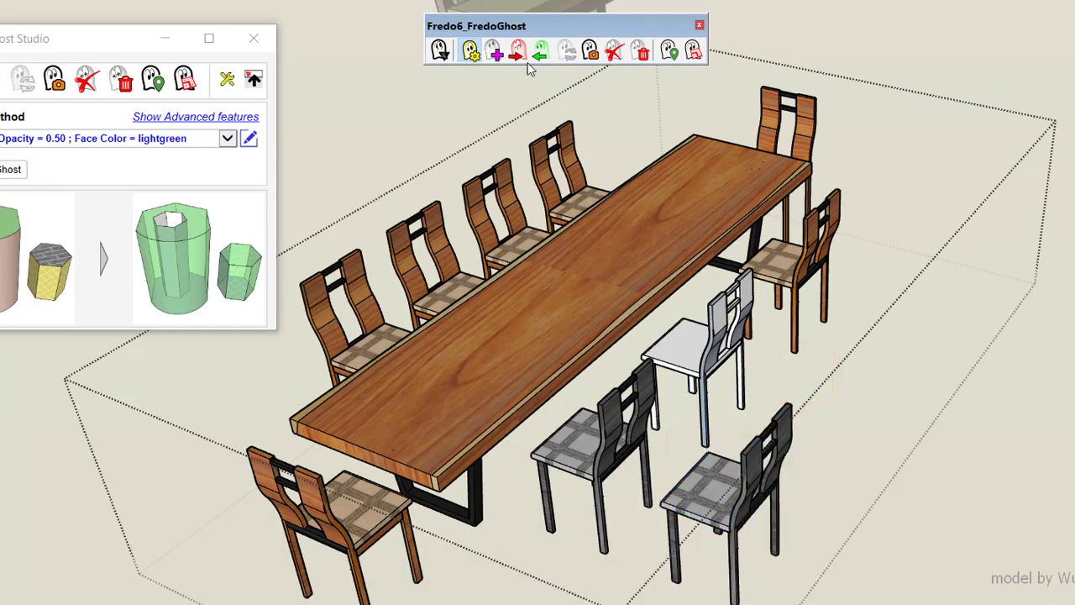
Switch all ghosted chairs, including the grayscale copy, to their originals and back to their ghosts, two times over.
click(540, 52)
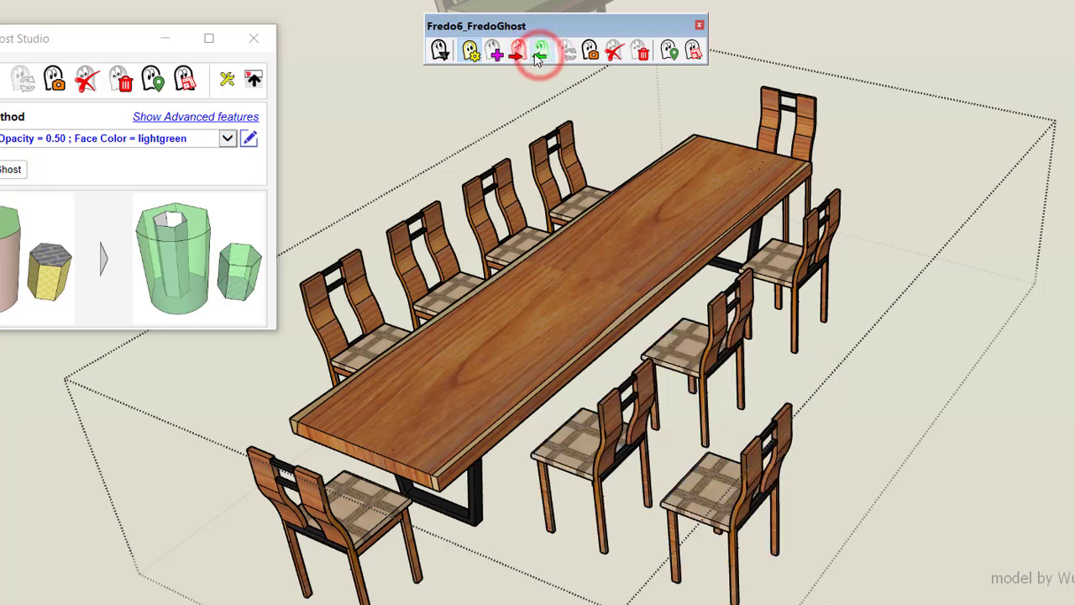
click(520, 54)
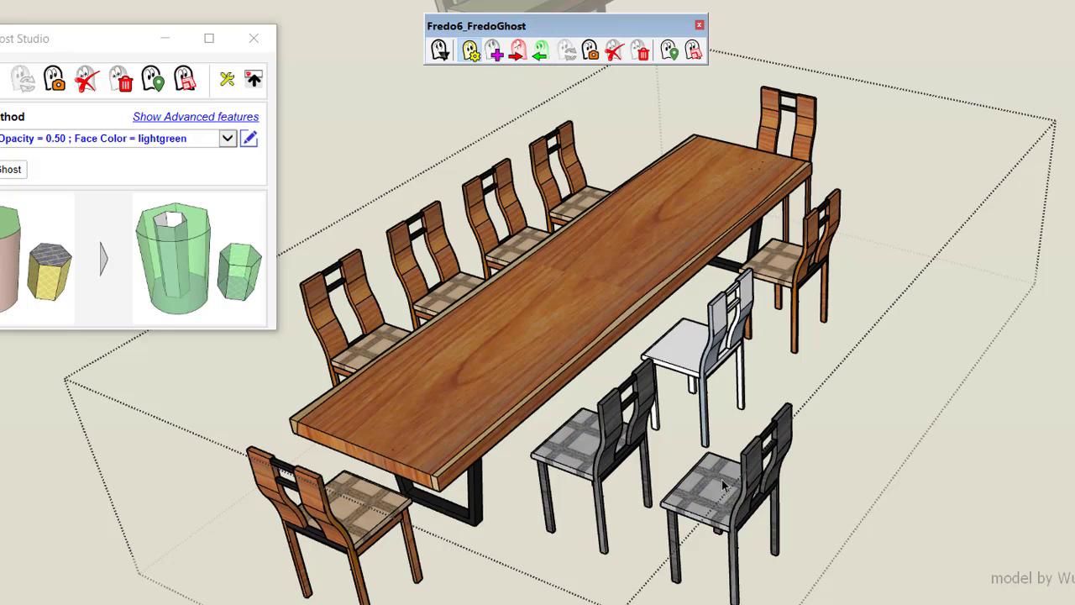
click(540, 53)
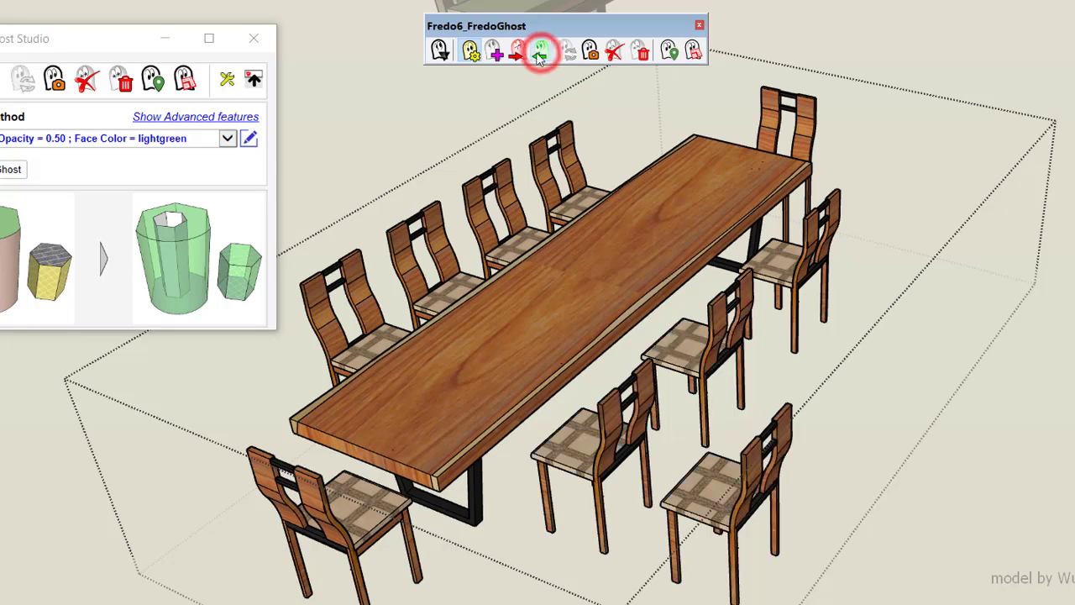
click(515, 53)
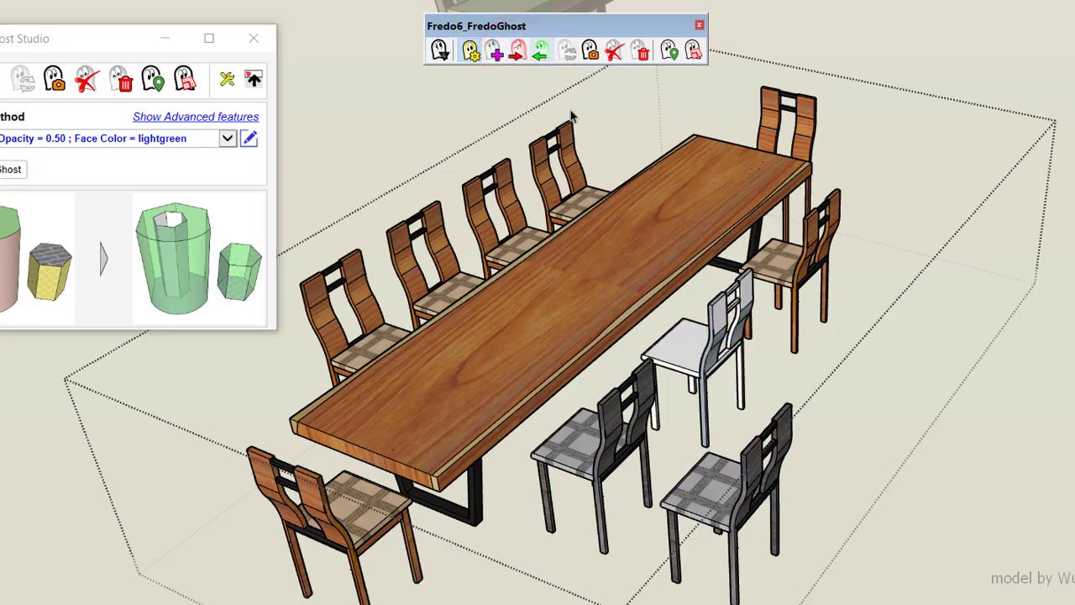
Switch the white ghost chair to its original version and copy that original outward, away from the table.
click(723, 321)
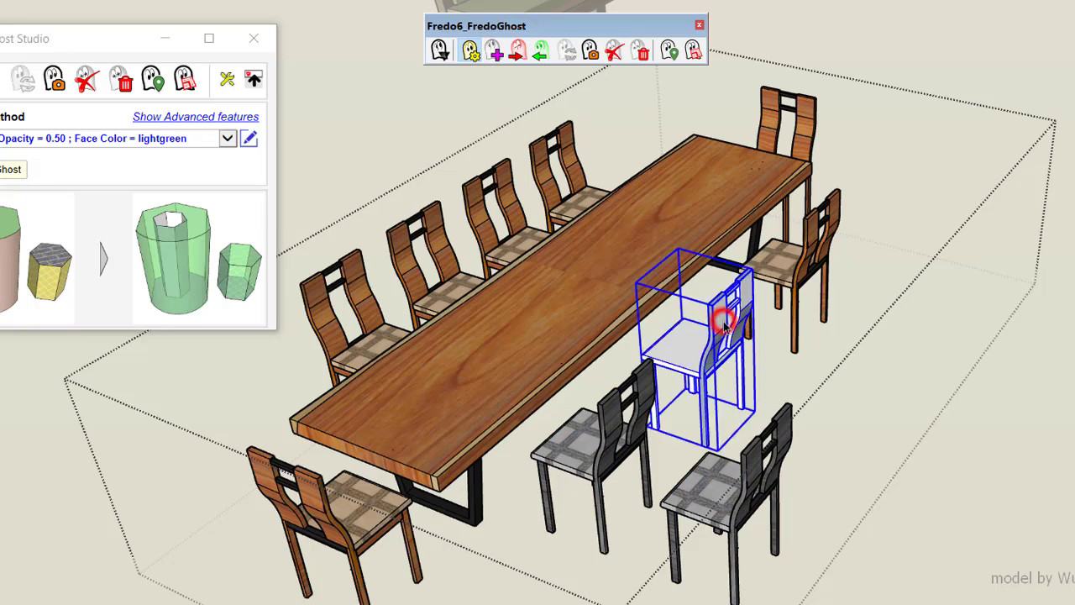
click(542, 56)
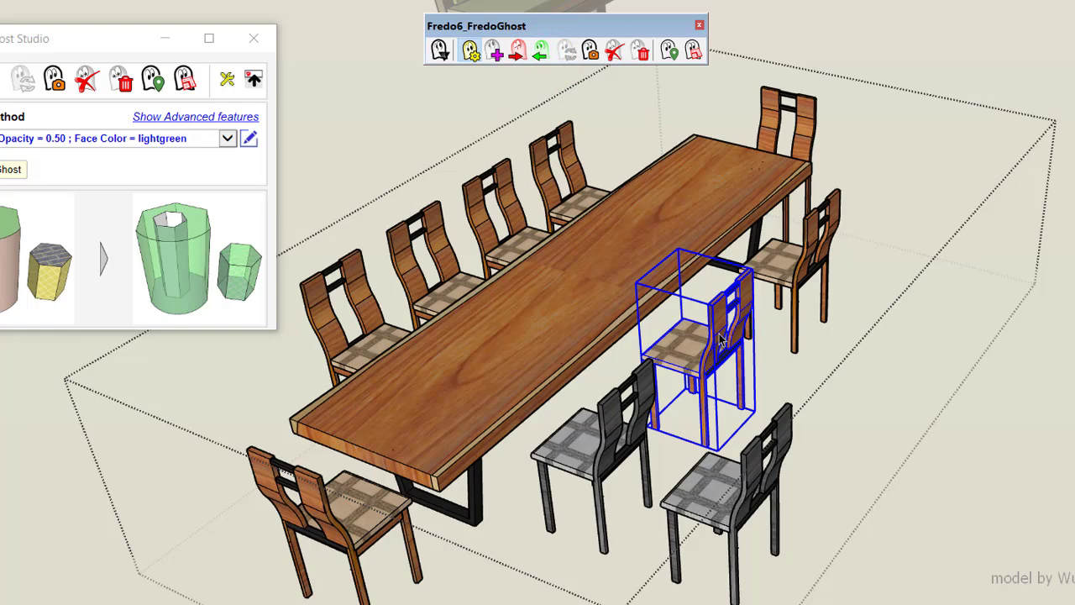
key(m)
key(ctrl)
click(748, 346)
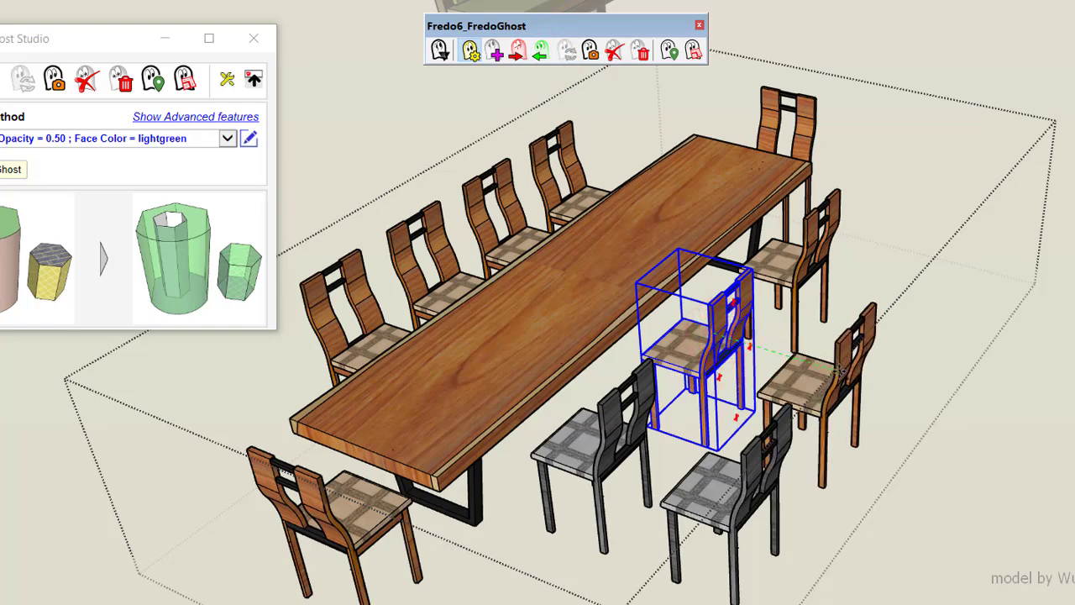
click(839, 370)
click(866, 278)
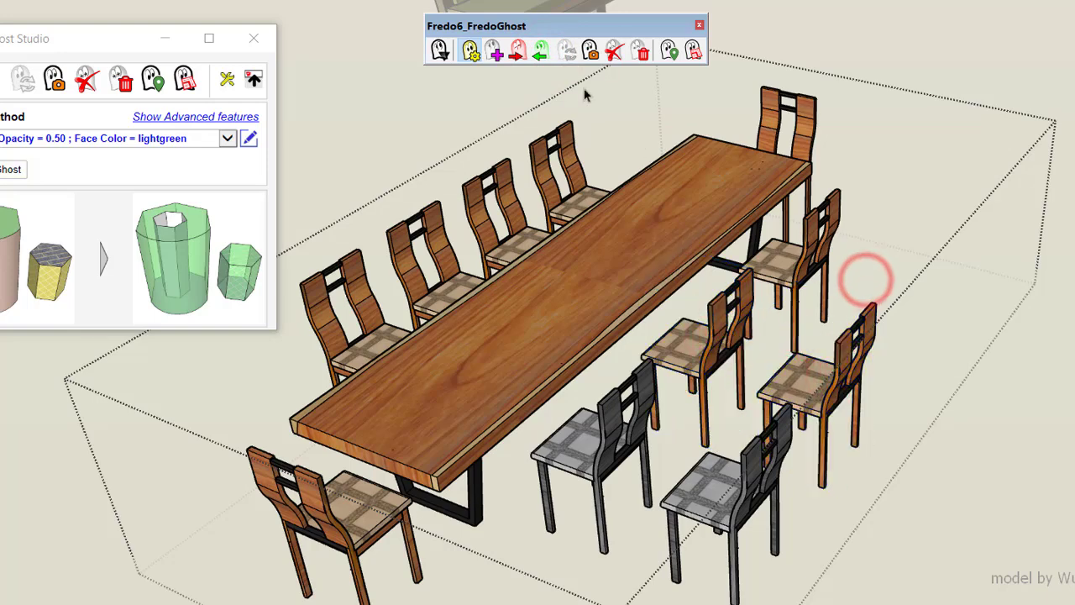
Switch the chairs to their ghosts, to their originals and back to their ghosts, including the copy of the original chair.
click(518, 52)
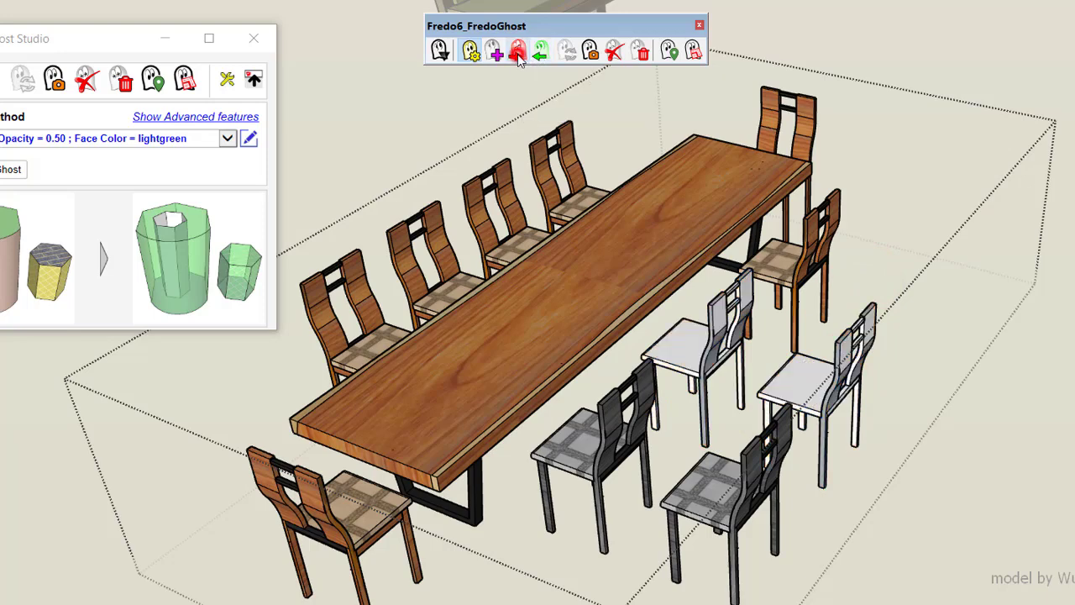
click(540, 54)
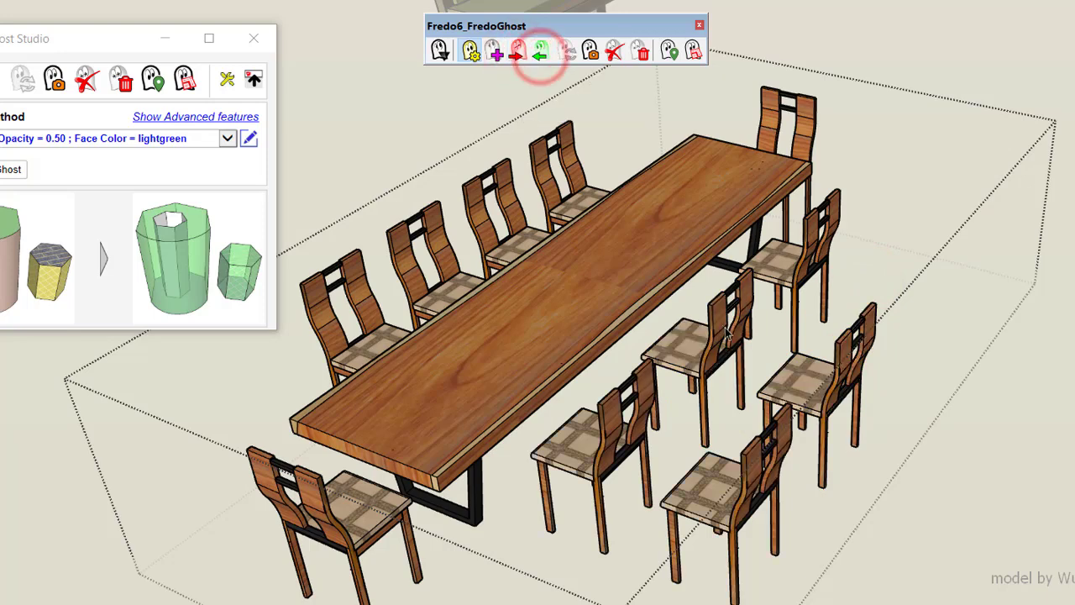
click(518, 53)
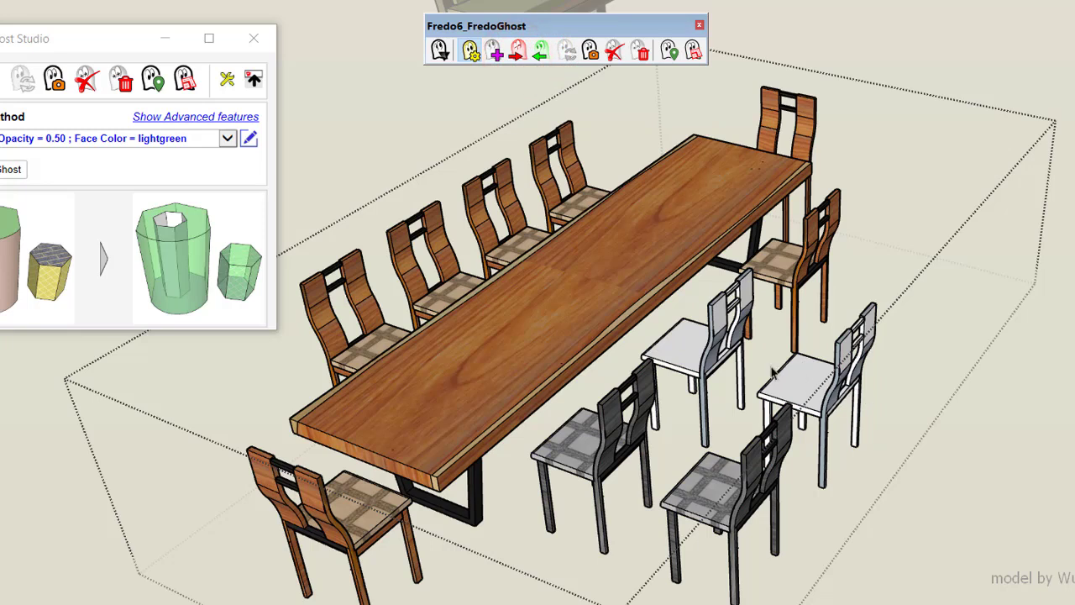
Examine the option for inheriting ghost behavior on copied objects in the FredoGhost default parameters, and leave without saving.
click(228, 82)
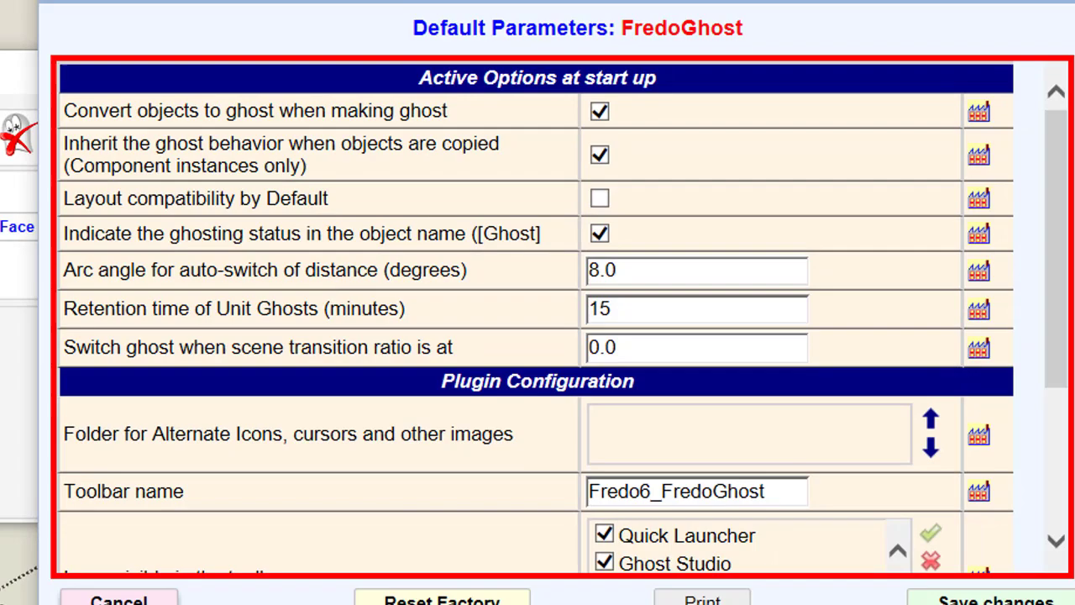
click(102, 604)
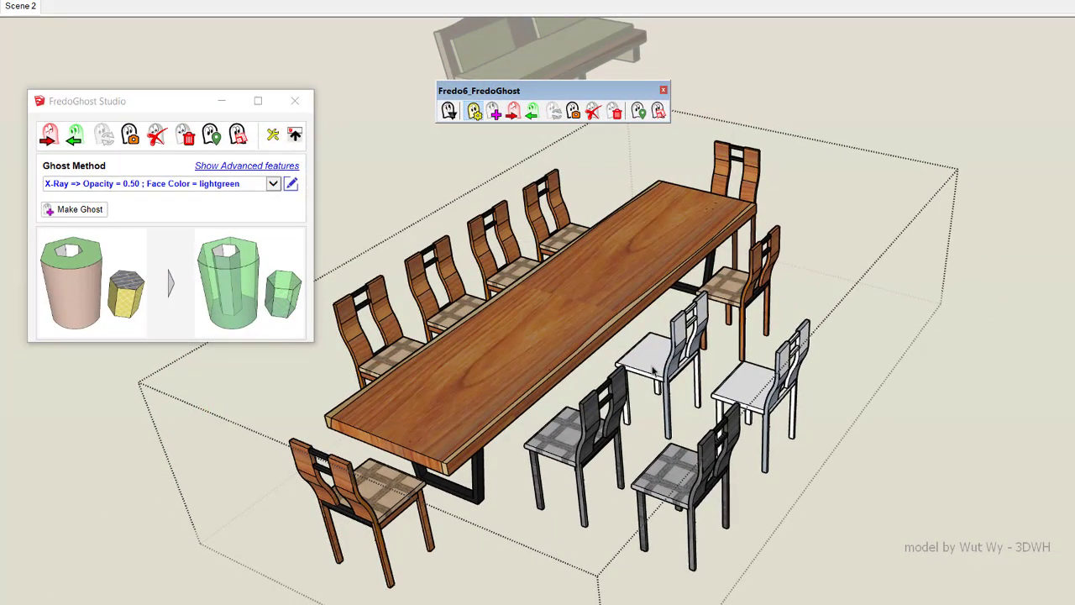
Make an X-Ray ghost of the table with 0.50 opacity and lightgreen faces, and switch the table back to its original.
click(593, 312)
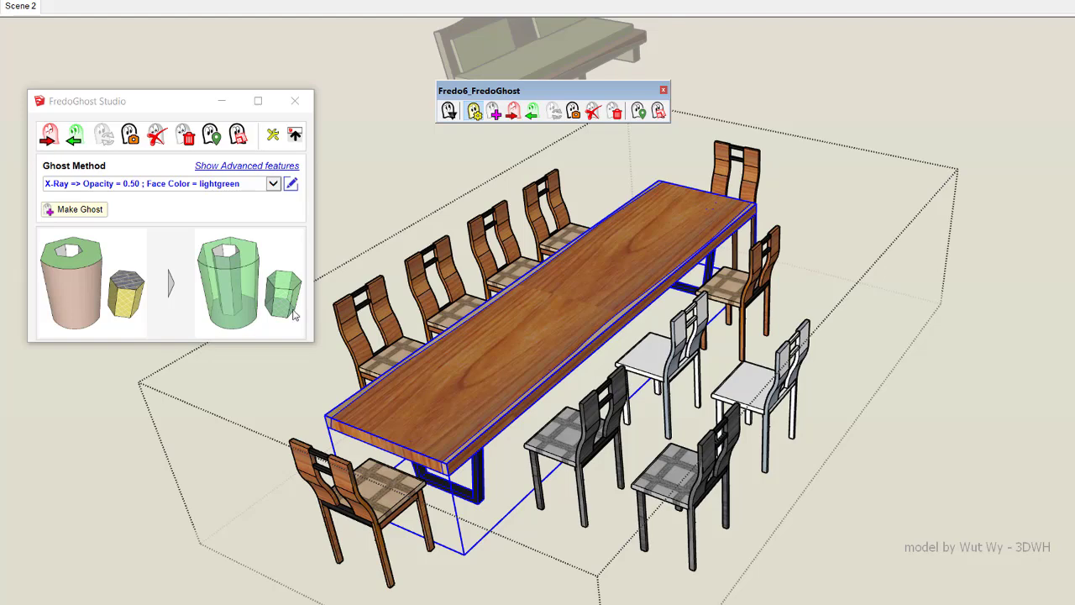
click(99, 211)
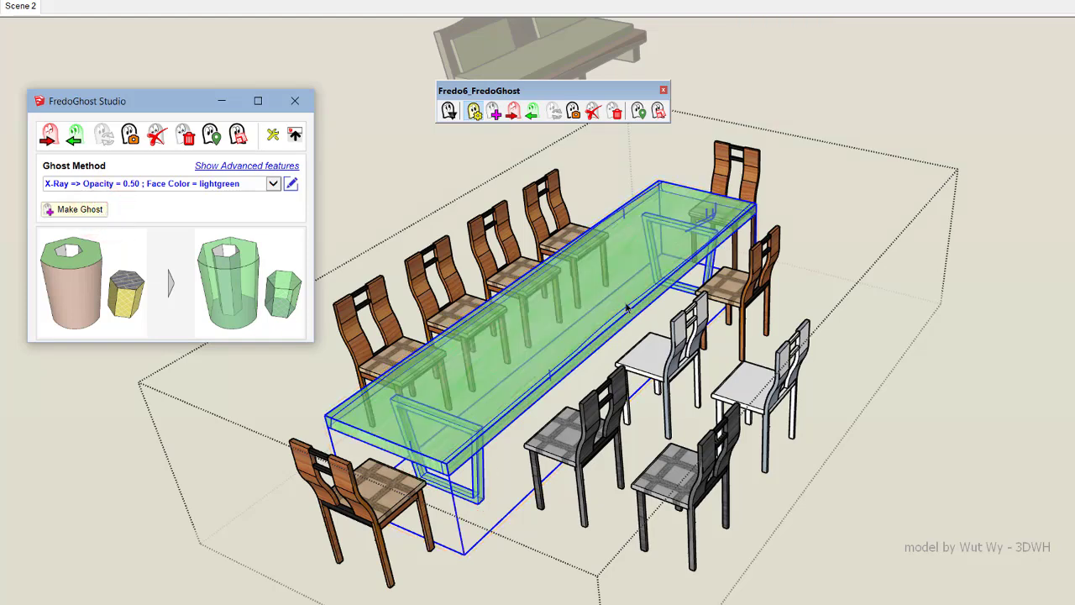
click(533, 115)
Copy the original wooden table to the open area beyond the front-side chairs.
click(589, 294)
key(m)
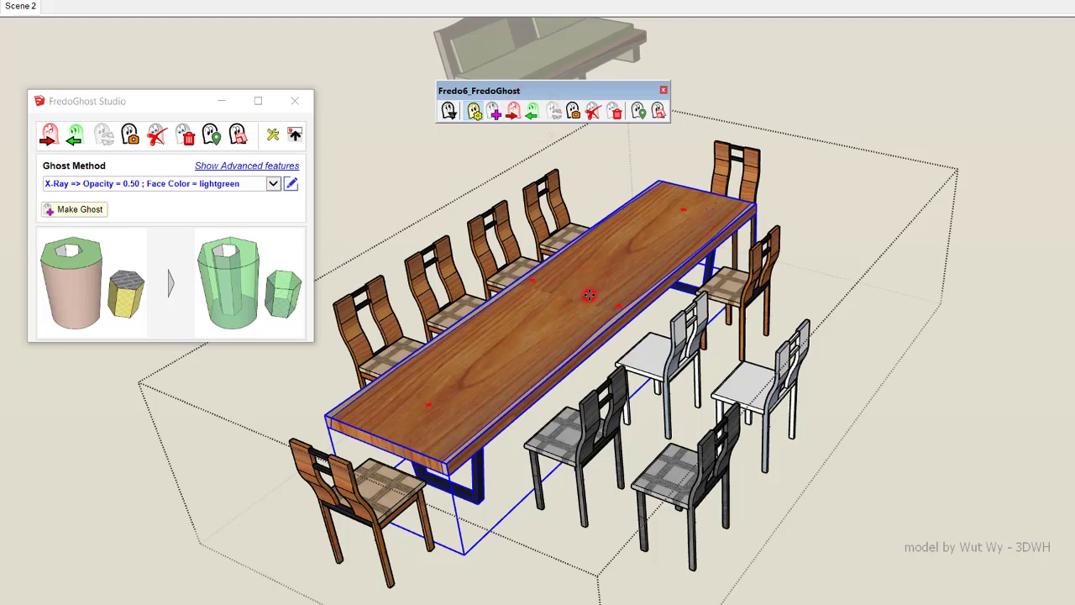
ctrl+drag(589, 294, 957, 216)
click(956, 216)
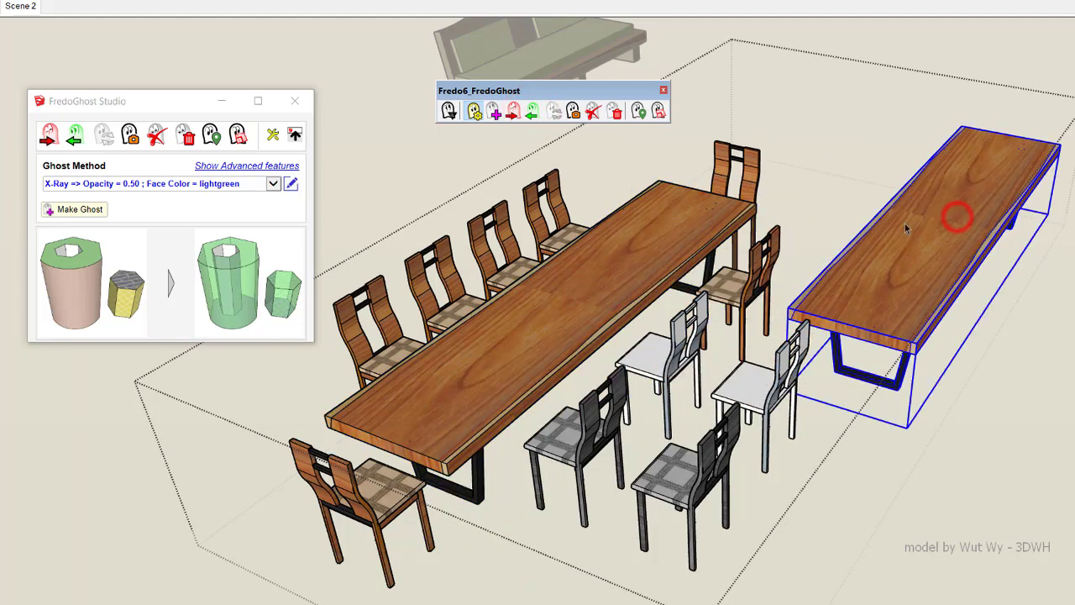
key(space)
click(646, 160)
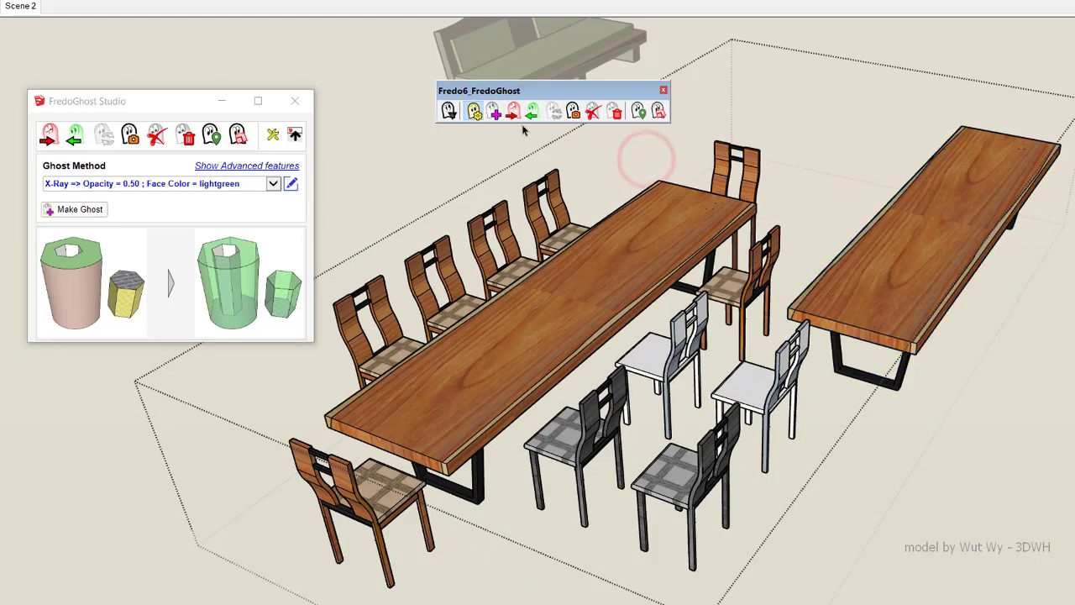
Switch the dining set to its ghost versions and copy the green ghost table beyond the far end of the table.
click(513, 112)
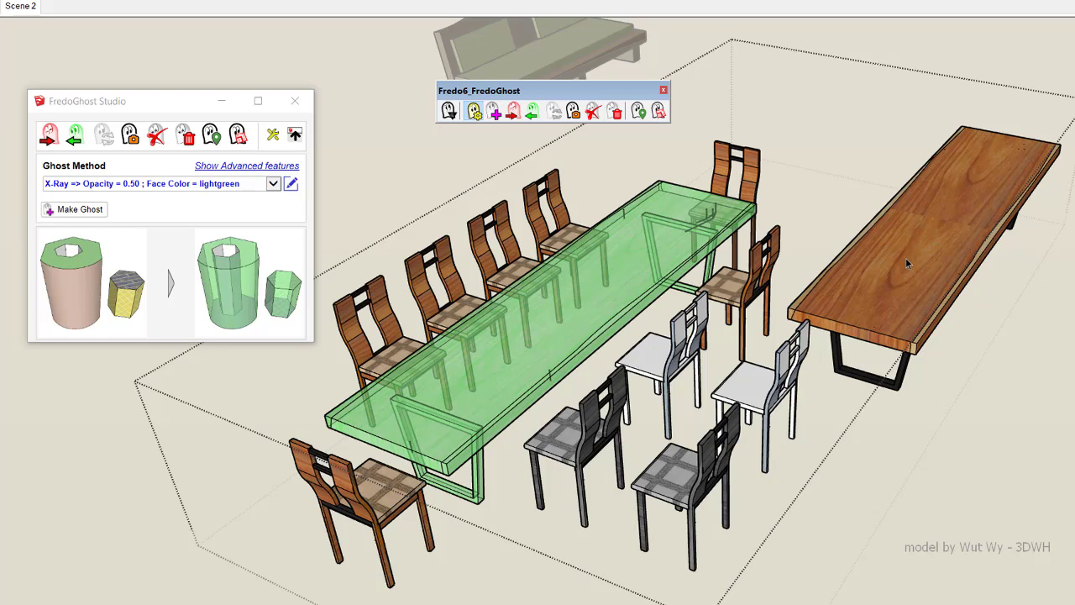
click(581, 277)
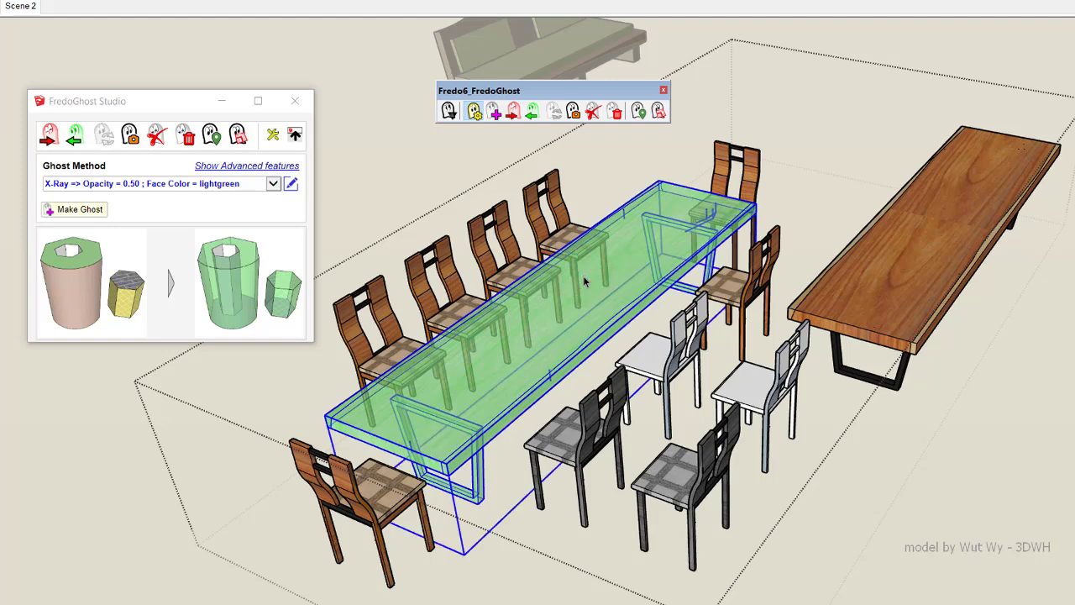
key(m)
key(ctrl)
click(581, 275)
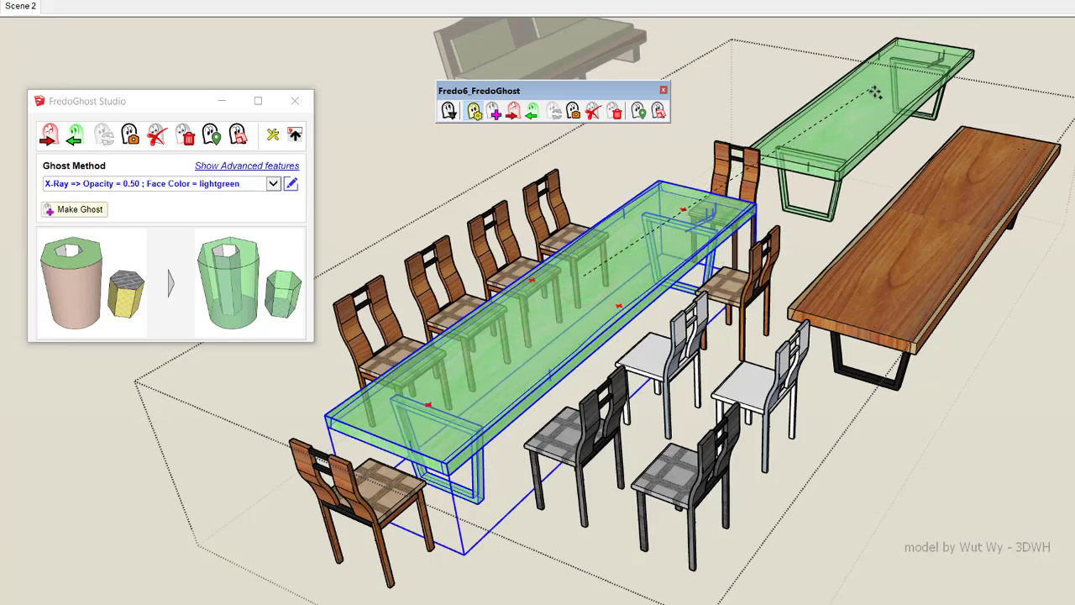
click(876, 94)
click(760, 94)
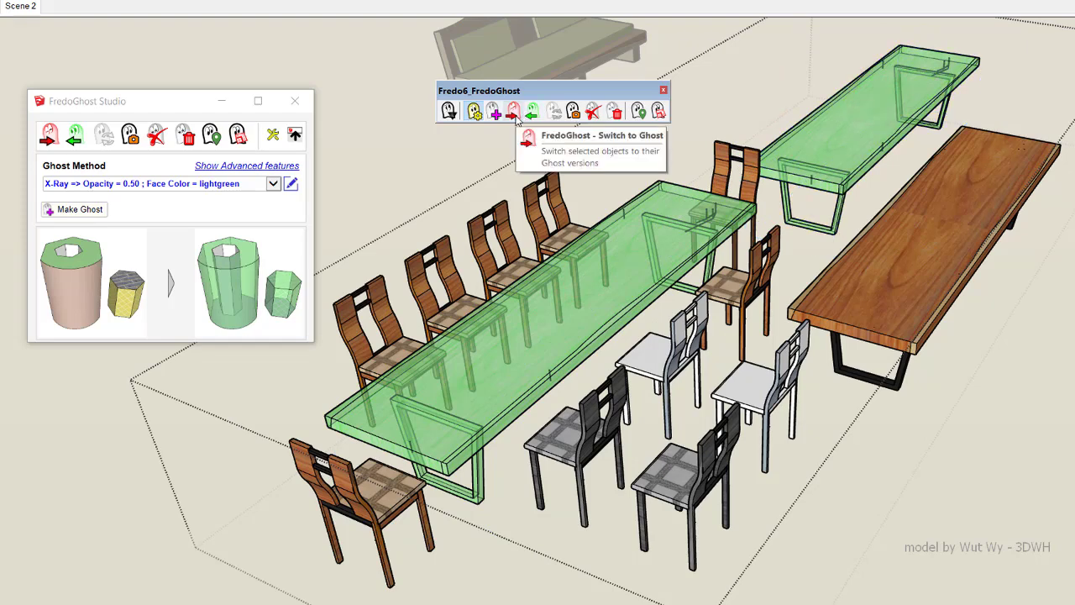
Switch the dining set to ghosts and back to originals, and try switching the copied green table to its original.
click(514, 114)
click(532, 111)
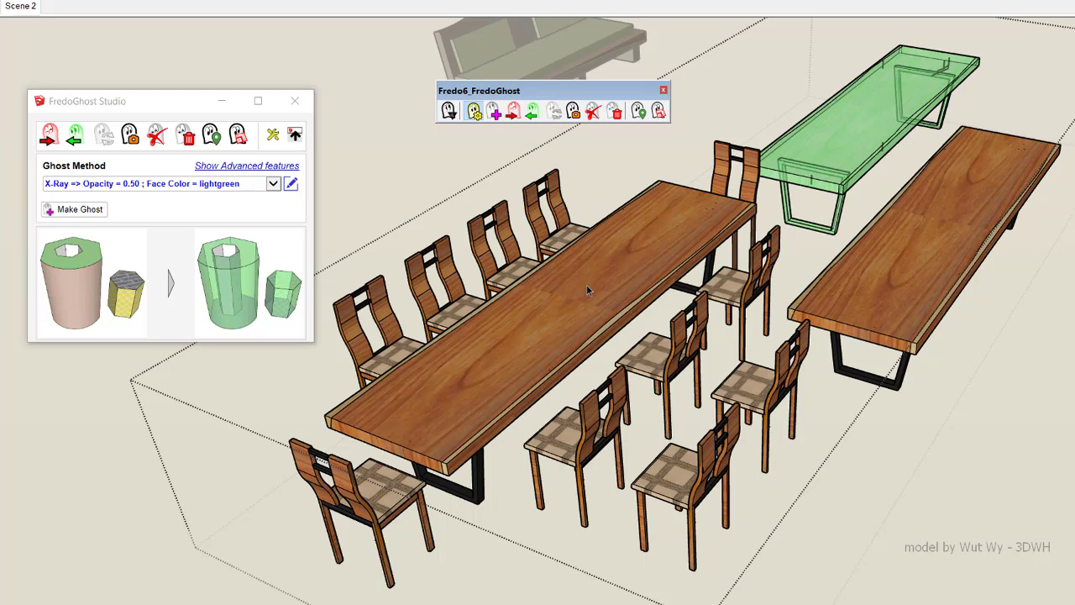
click(820, 165)
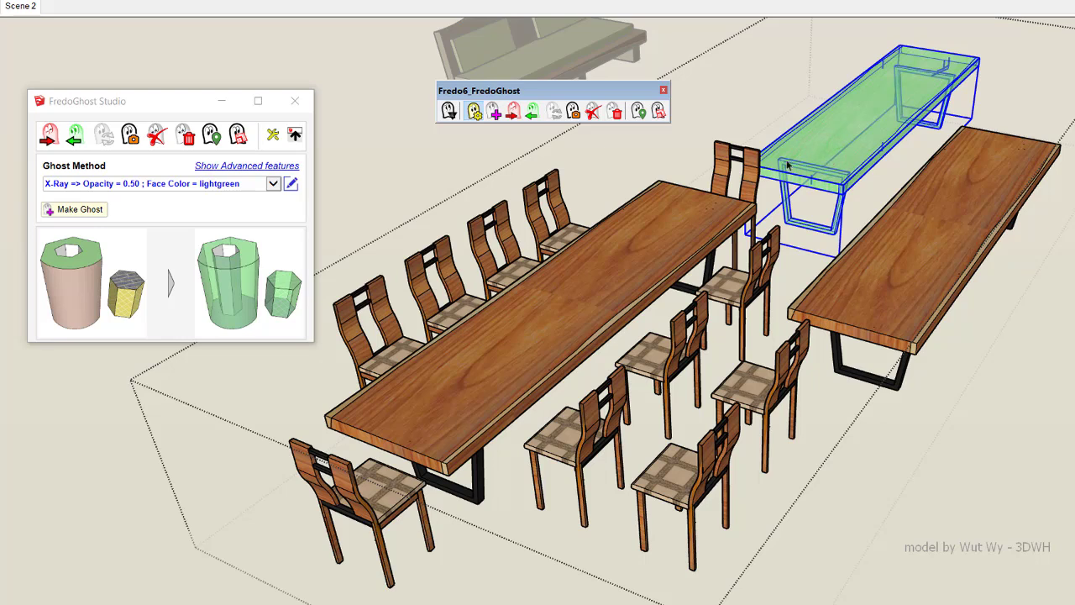
click(533, 113)
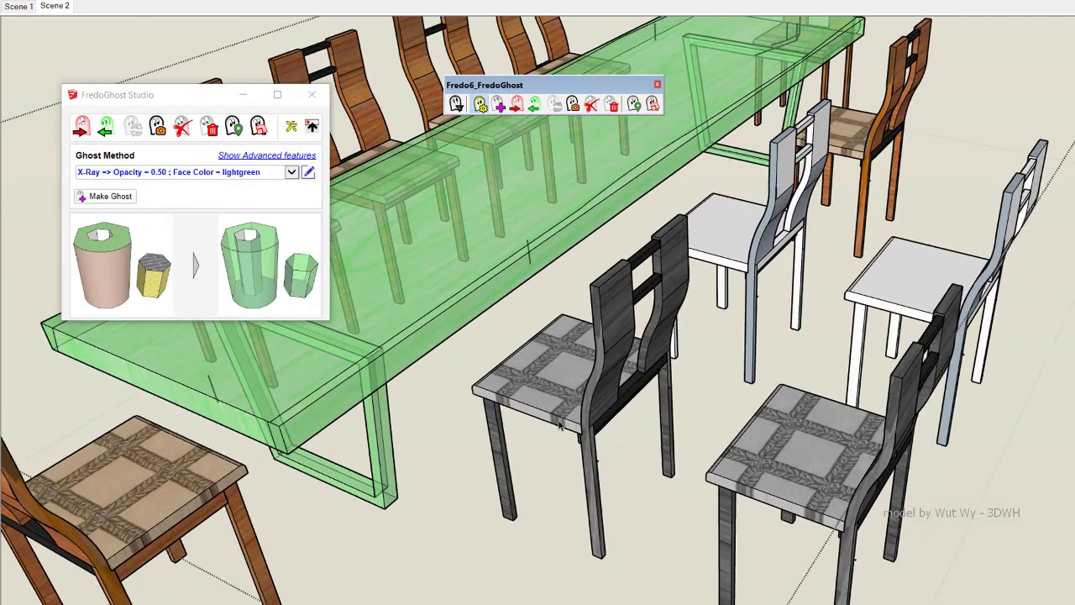
Open the grayscale ghost chair nearest the table for editing and delete its near rear leg and backrest post.
scroll(559, 424, down, 2)
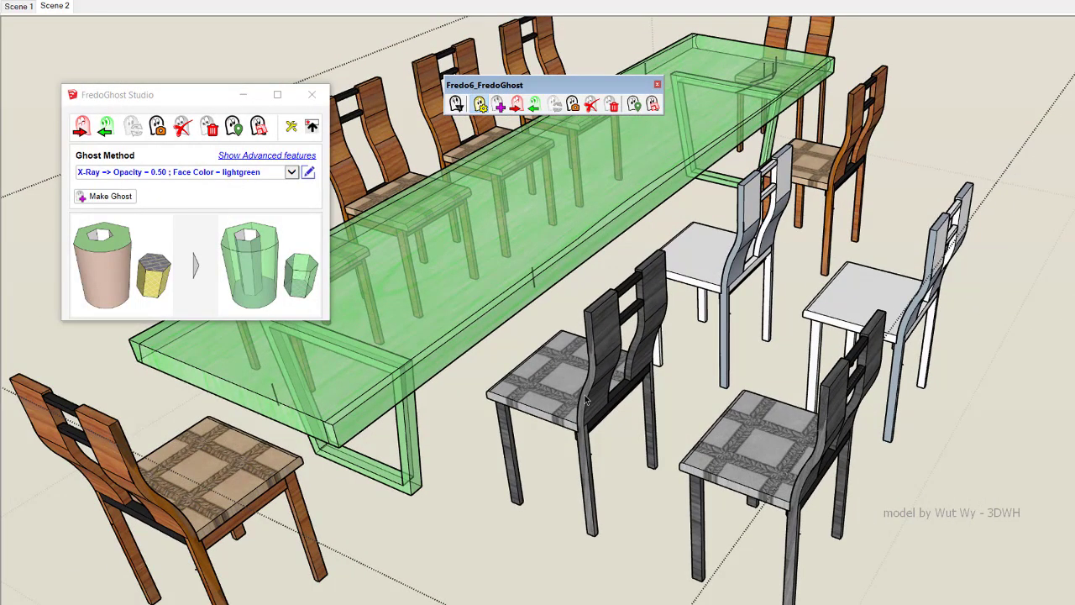
double_click(584, 398)
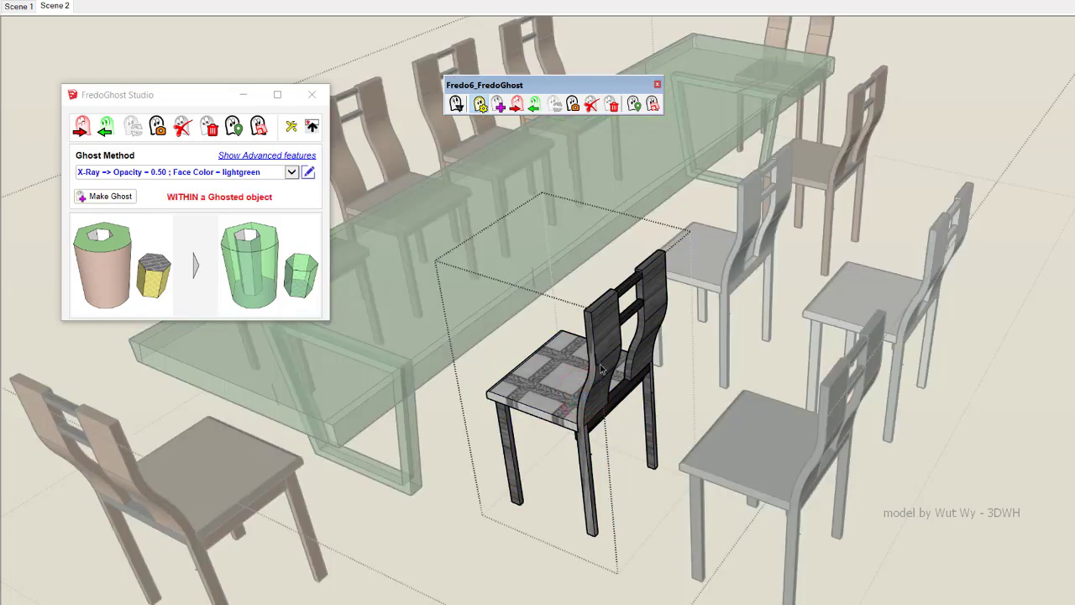
click(590, 467)
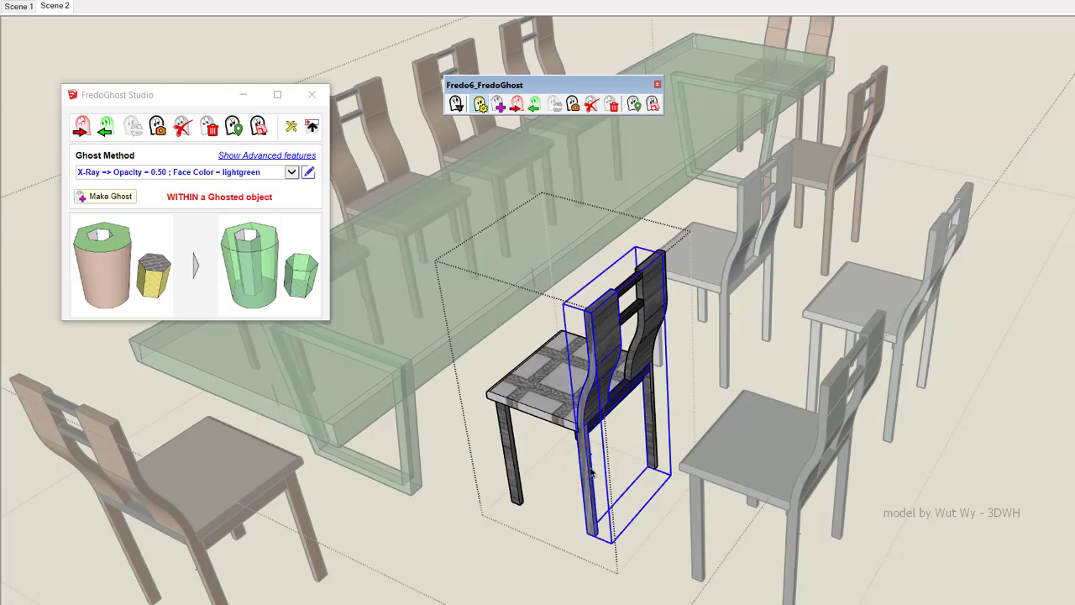
key(Delete)
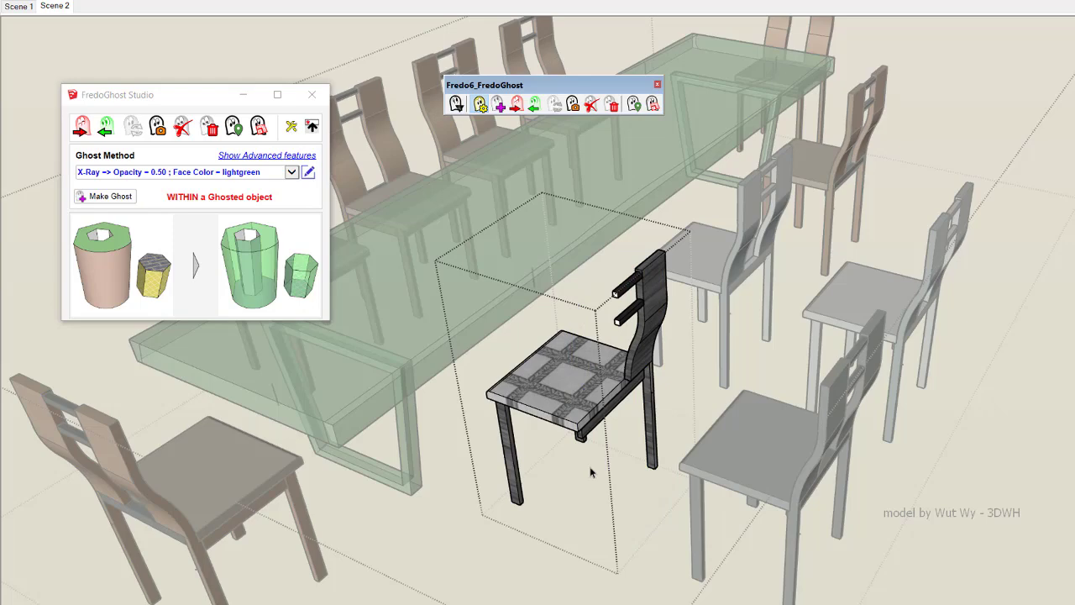
click(547, 580)
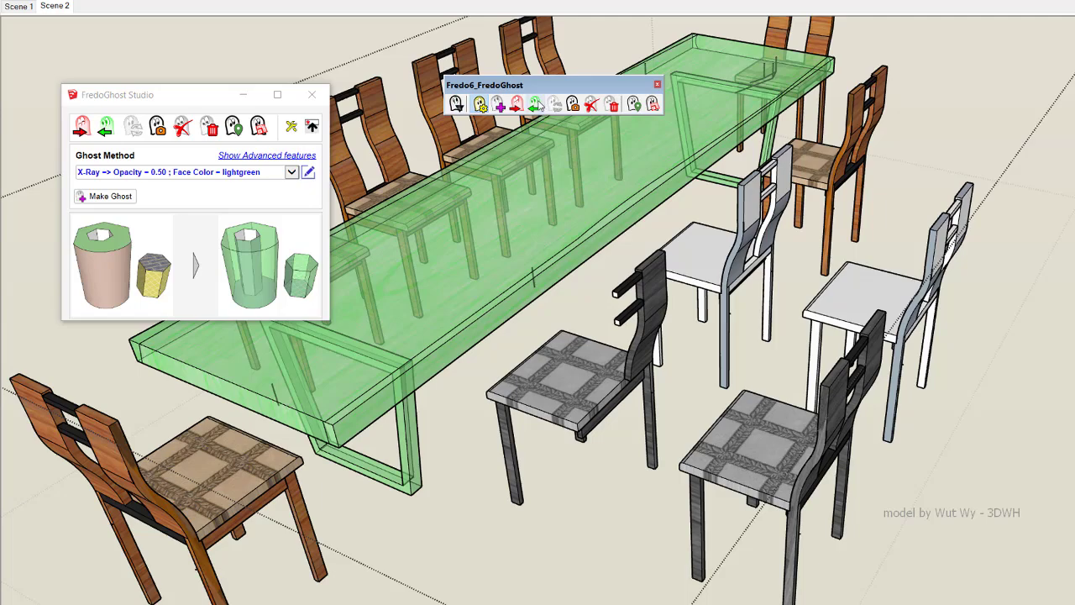
Switch the manually modified grayscale ghost chair to its real version and accept updating the ghost permanently.
click(578, 372)
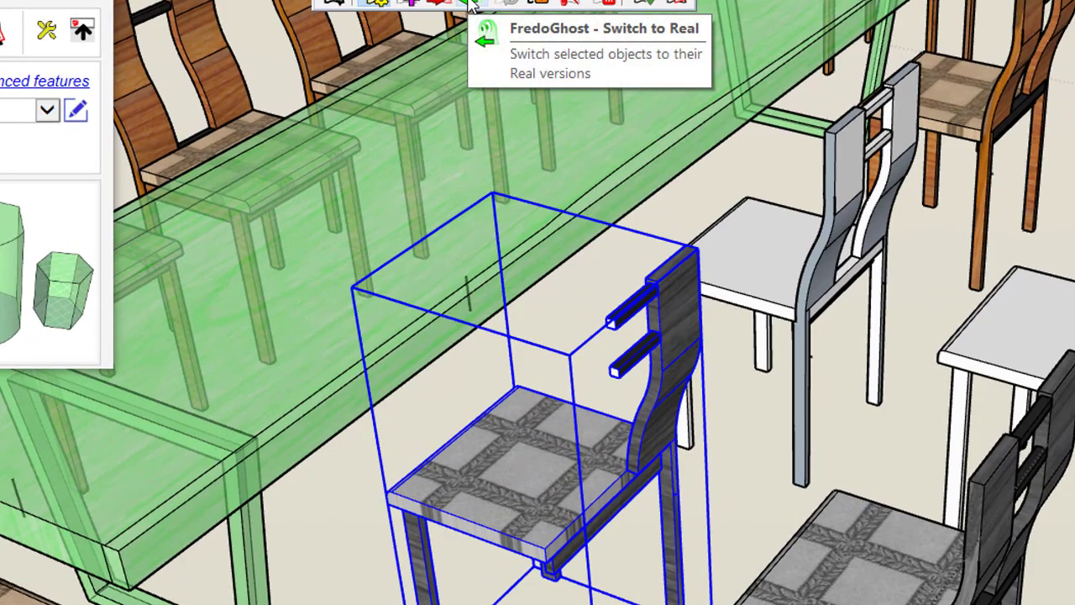
click(470, 5)
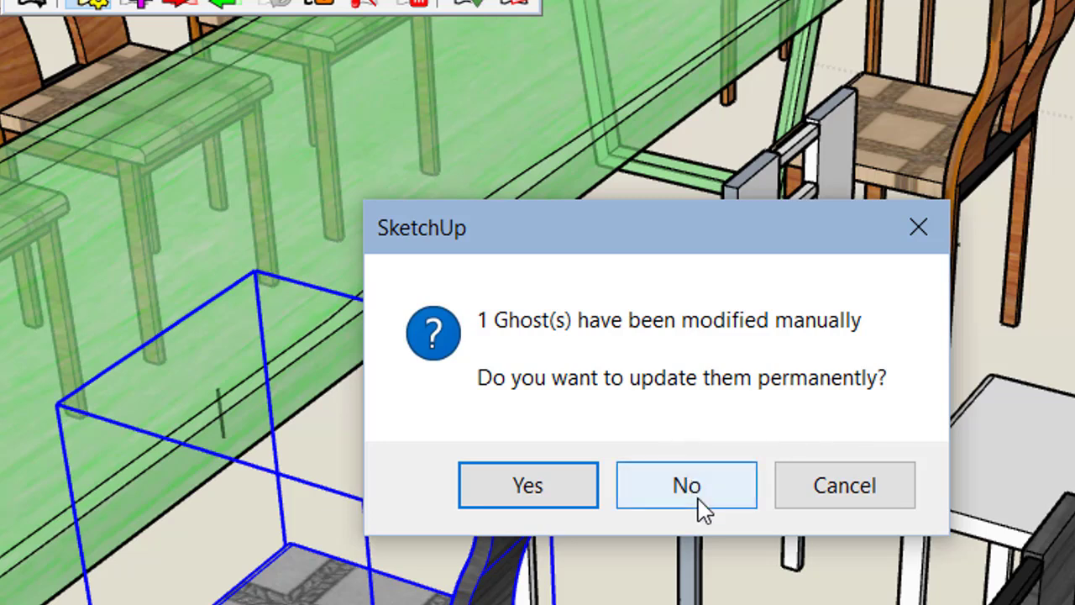
click(544, 494)
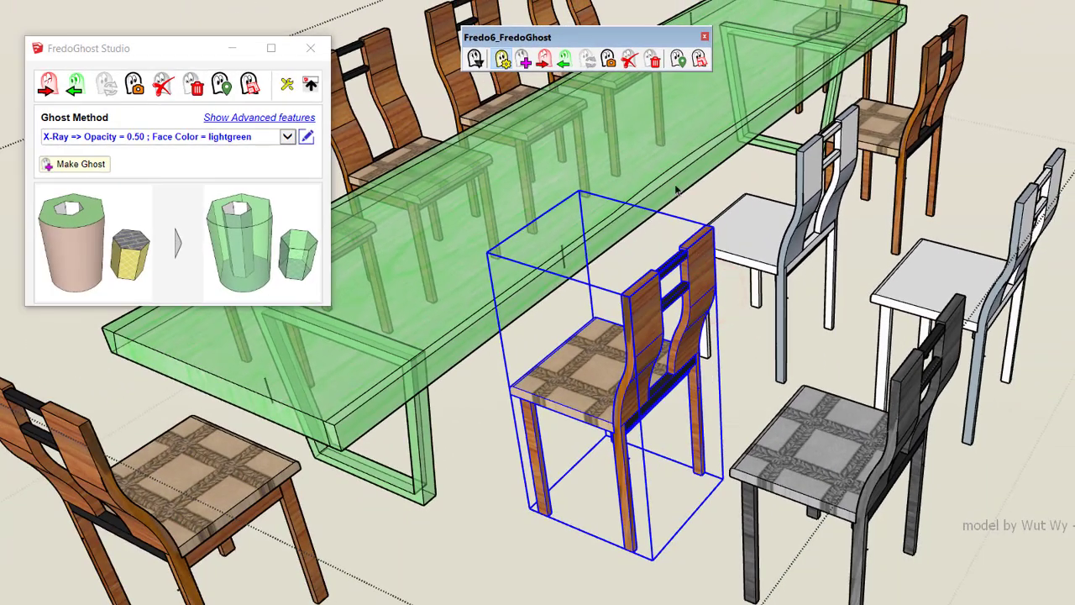
Switch the chair to its ghost version, back to its real version, and to the ghost version again.
click(546, 62)
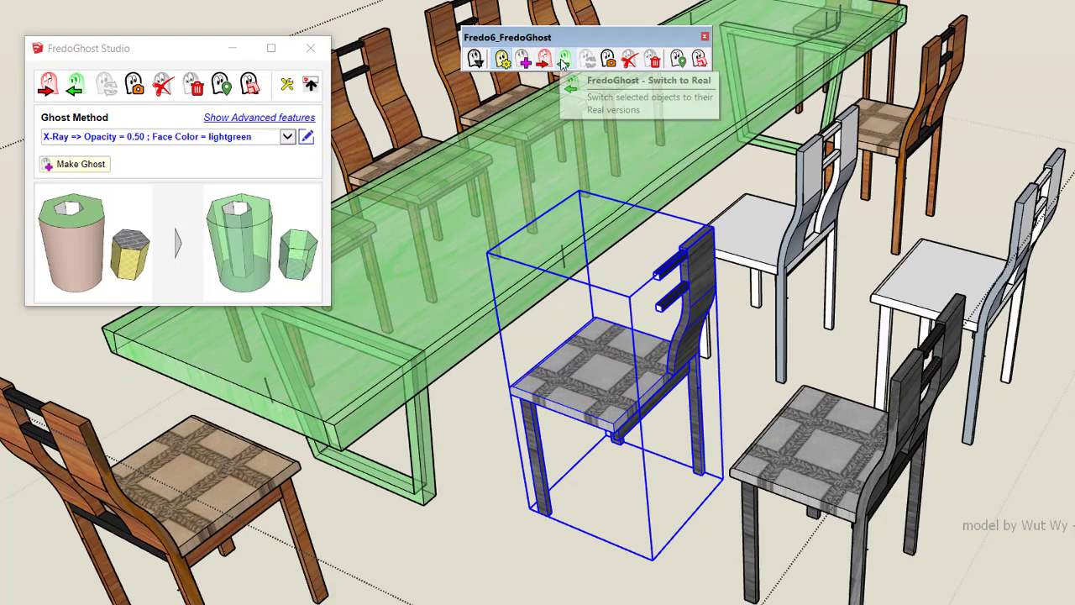
click(562, 63)
click(544, 61)
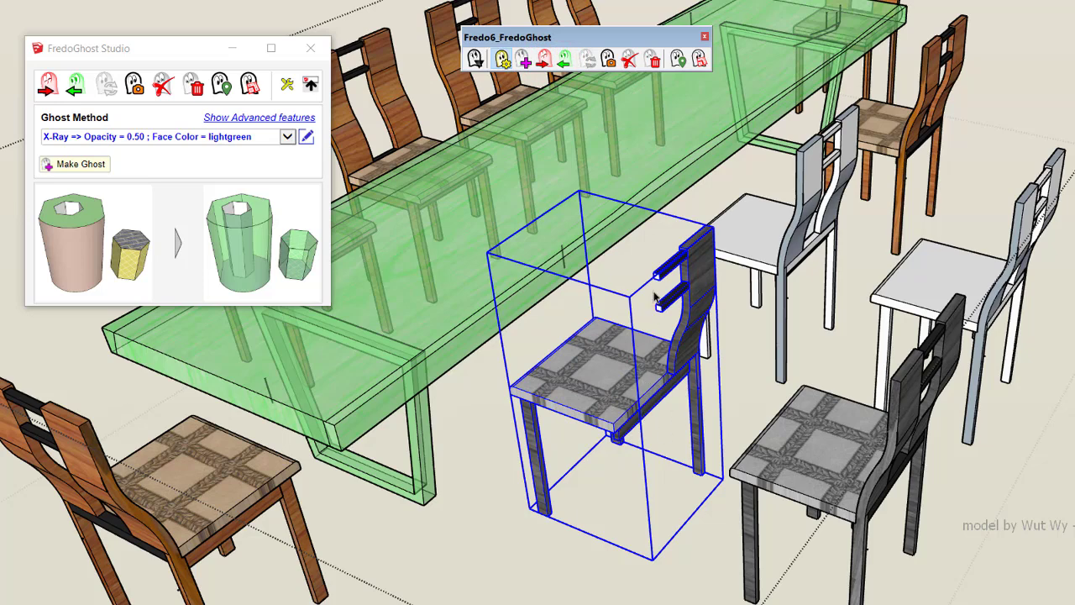
click(692, 209)
click(650, 358)
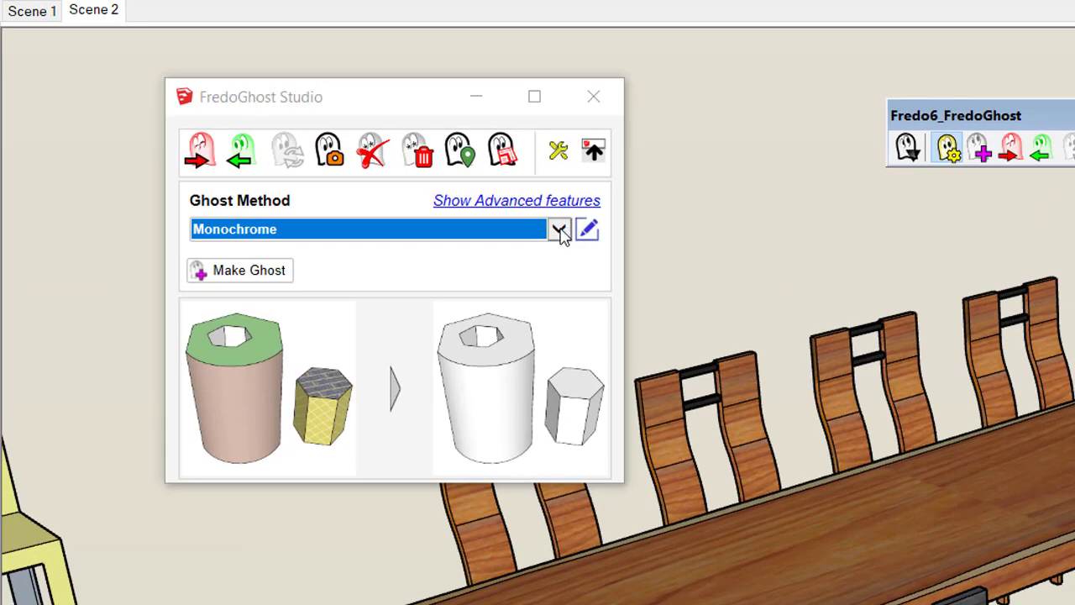
Make a ghost of the dining table with the Monochrome [mono pink] method.
click(337, 138)
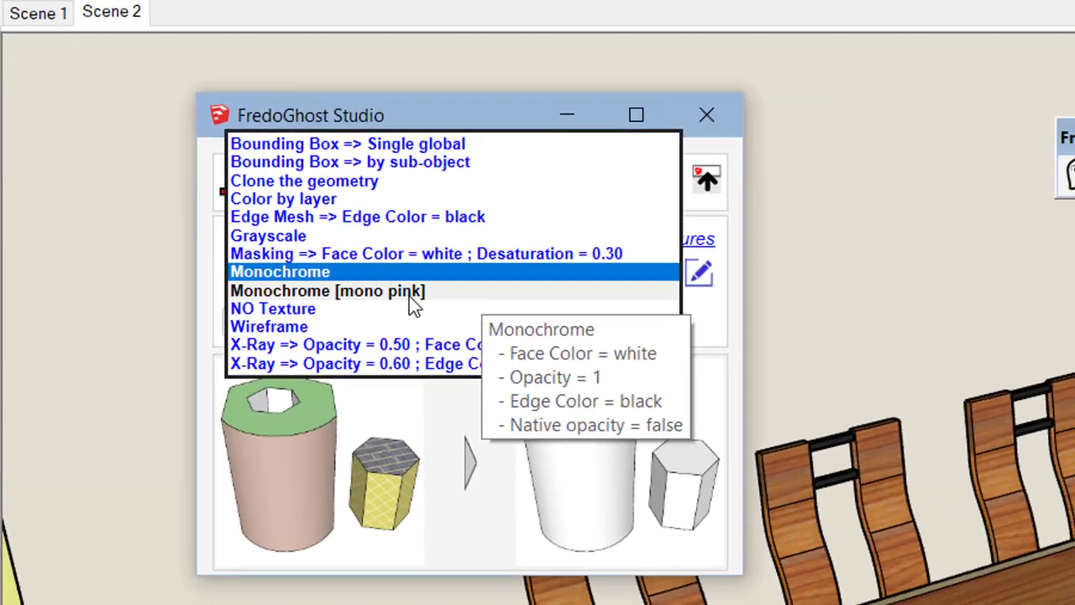
click(411, 298)
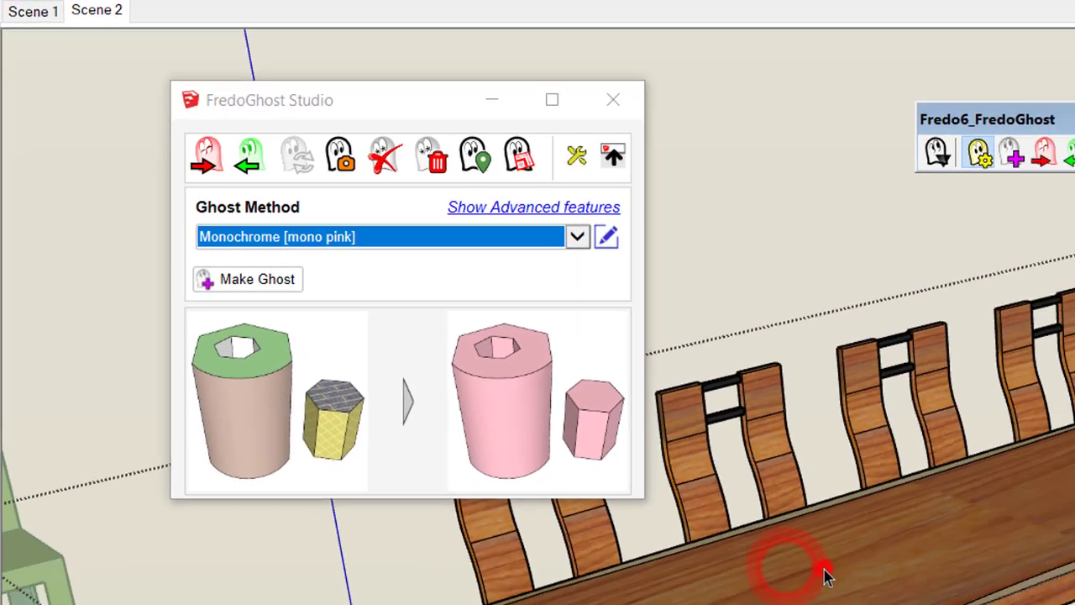
click(513, 356)
click(156, 170)
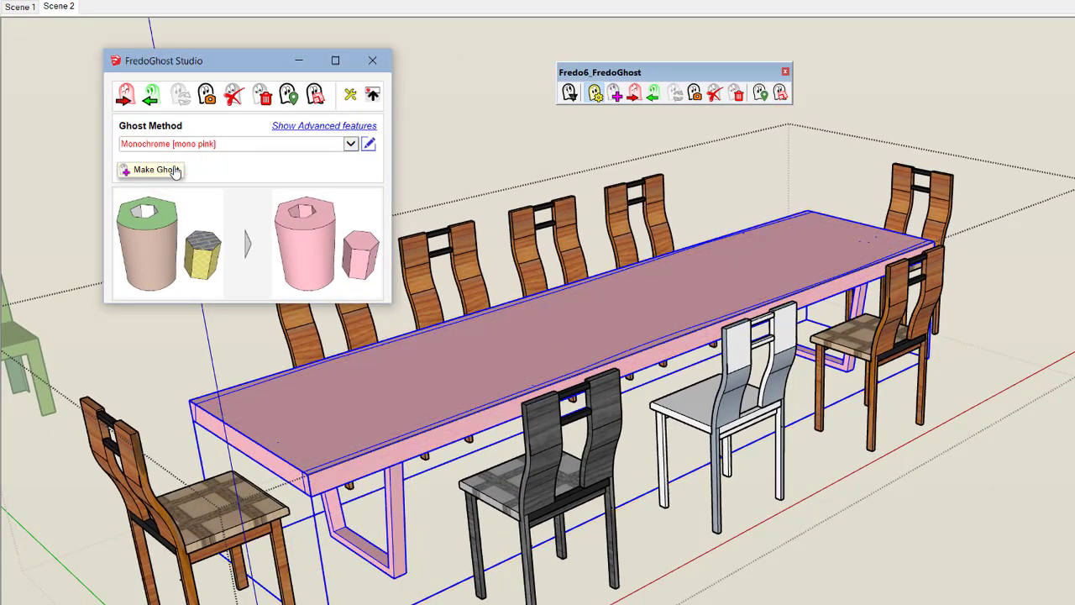
Ghost the table again with the X-Ray method that has opacity 0.60 and edge color blend.
click(350, 144)
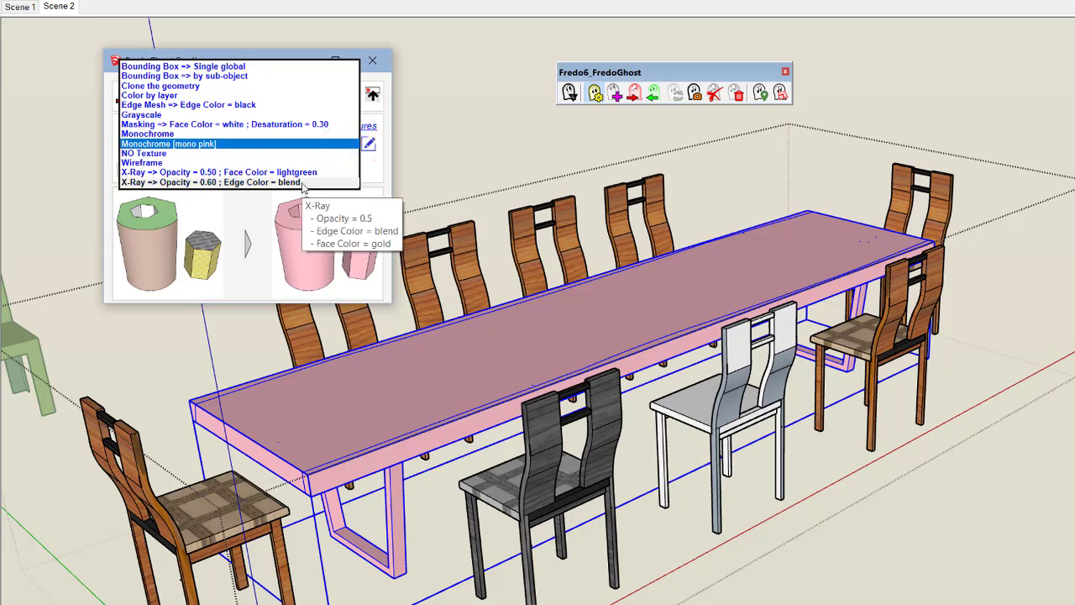
click(301, 182)
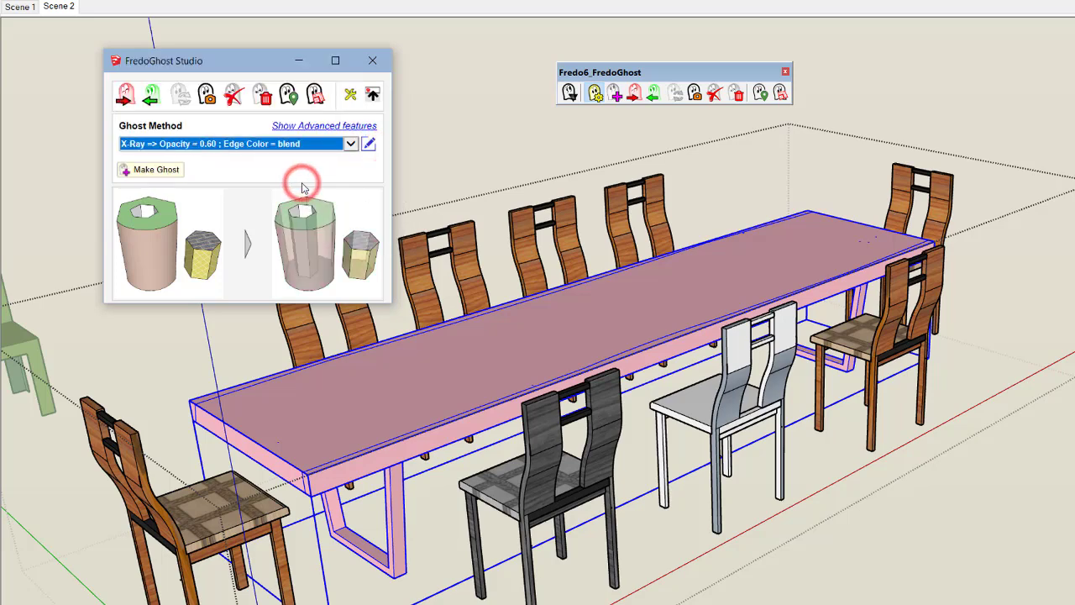
click(173, 171)
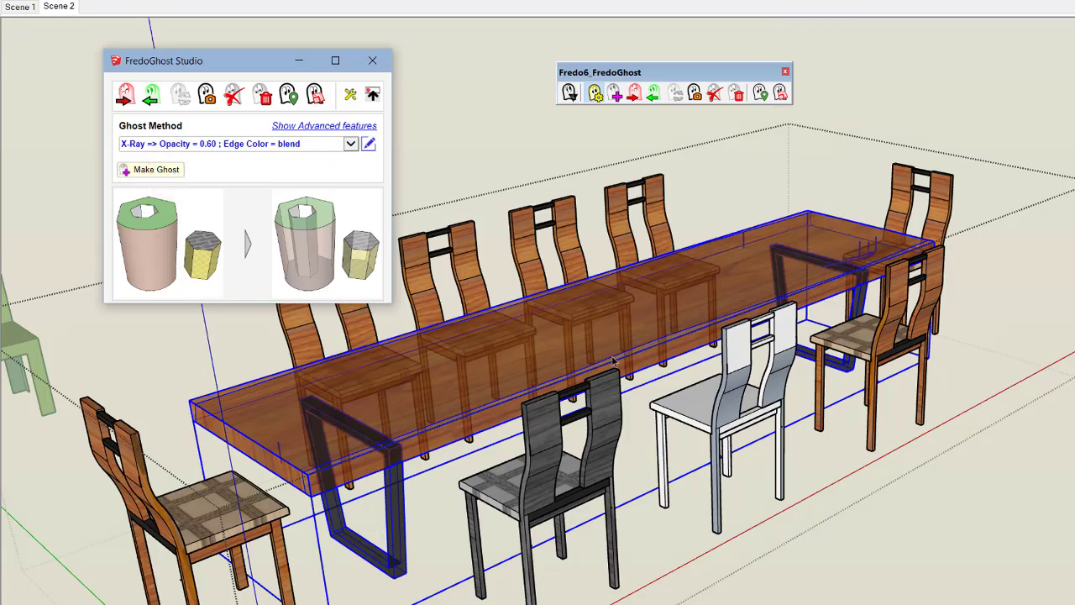
middle_drag(614, 360, 576, 348)
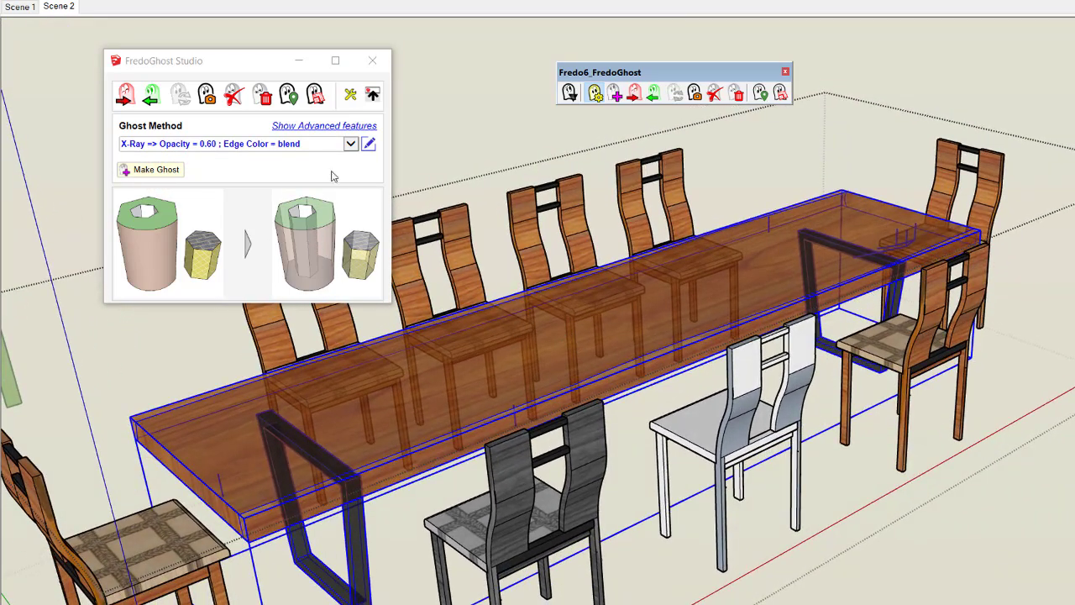
Change the table's ghost to the Grayscale method.
click(350, 145)
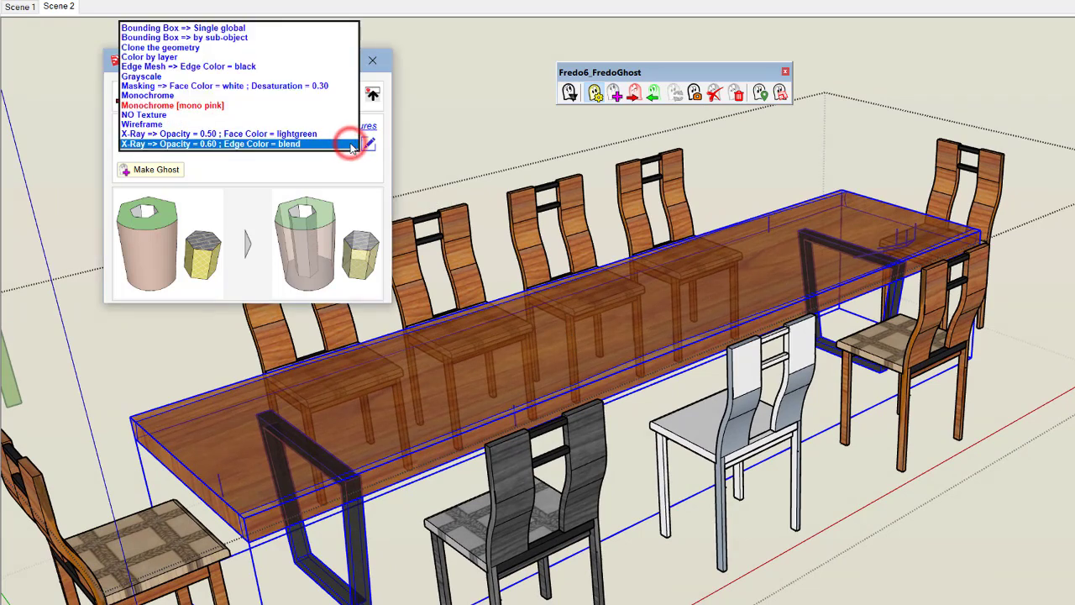
click(224, 76)
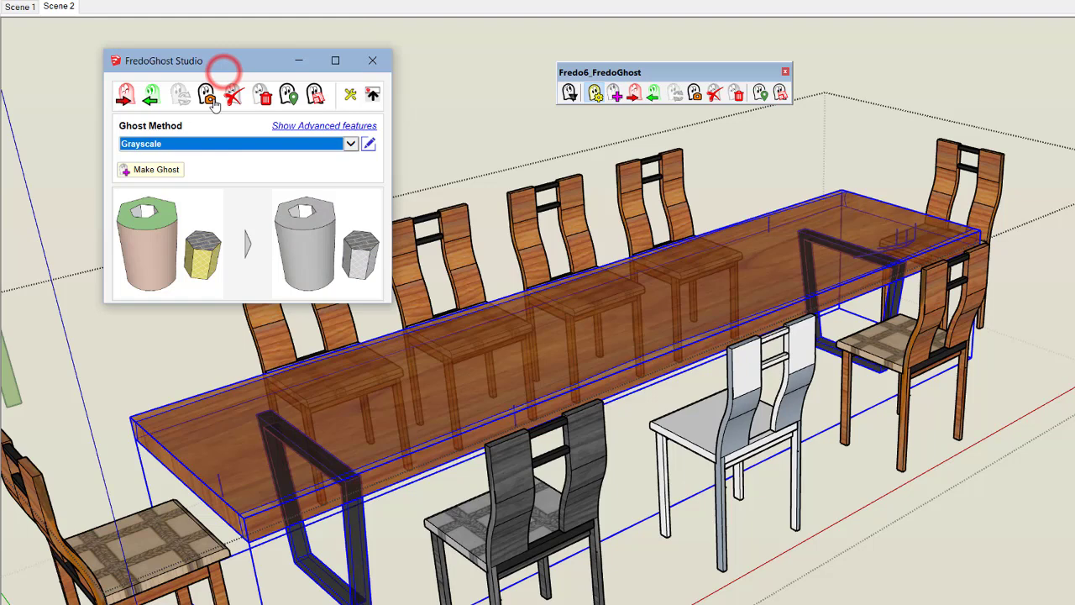
click(171, 169)
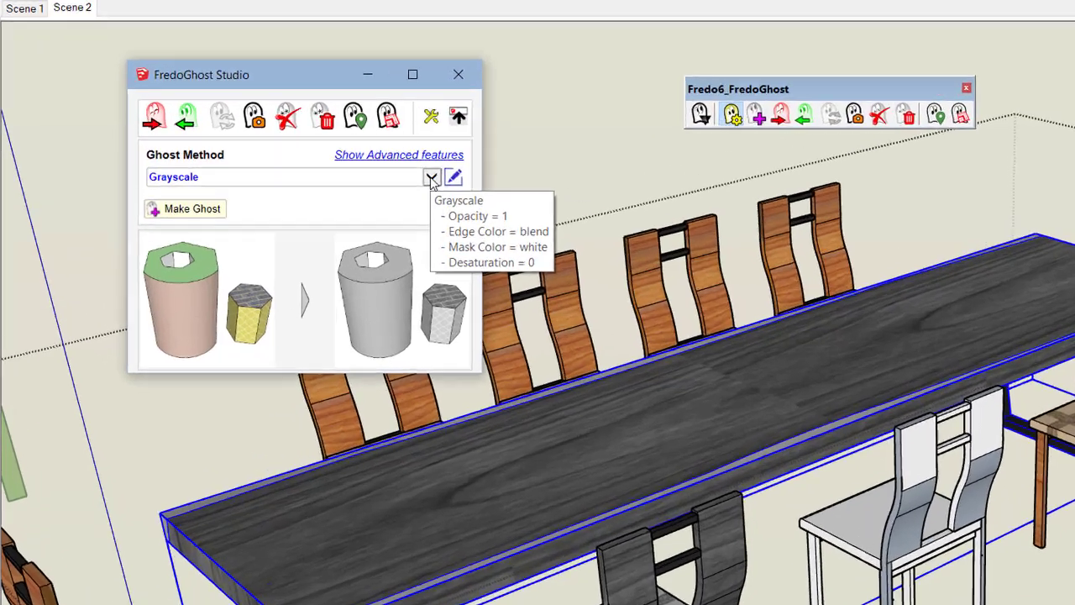
Change the table's ghost to a single global bounding box.
click(351, 145)
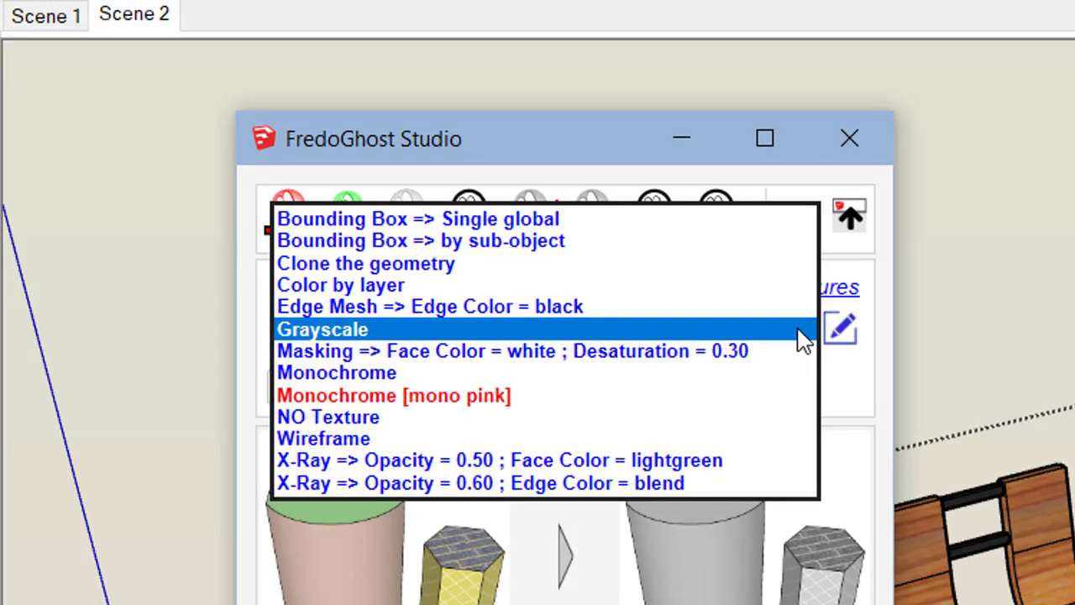
click(526, 220)
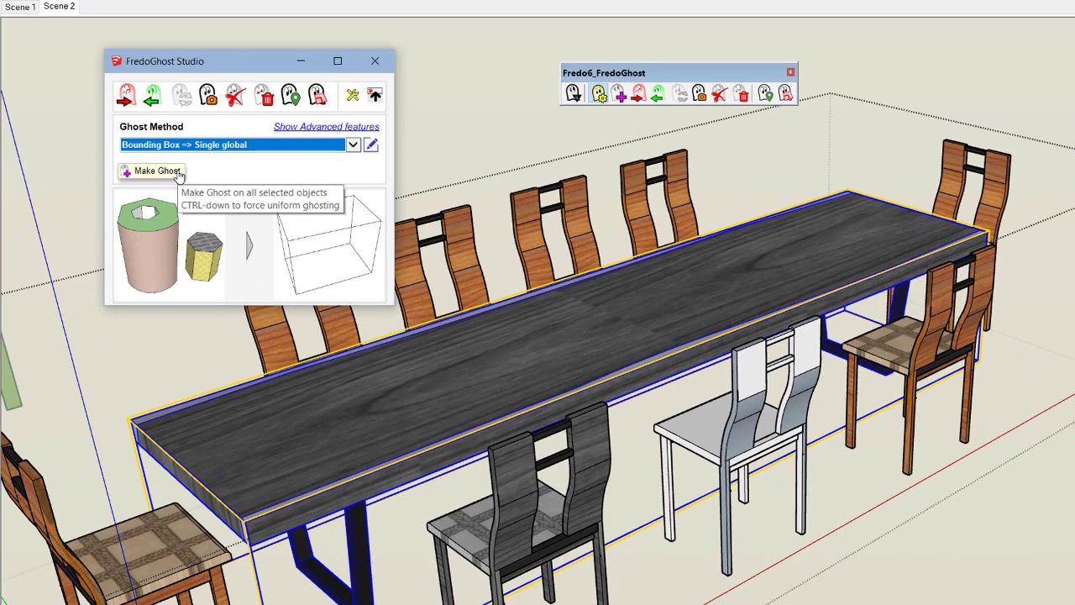
click(156, 170)
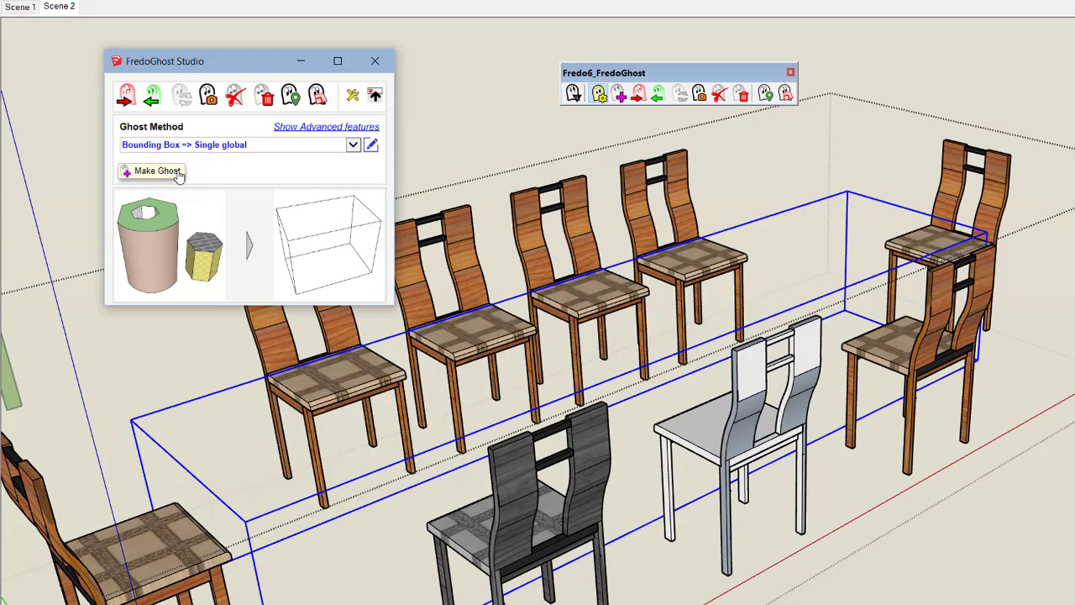
Change the table's ghost to bounding boxes by sub-object.
click(353, 146)
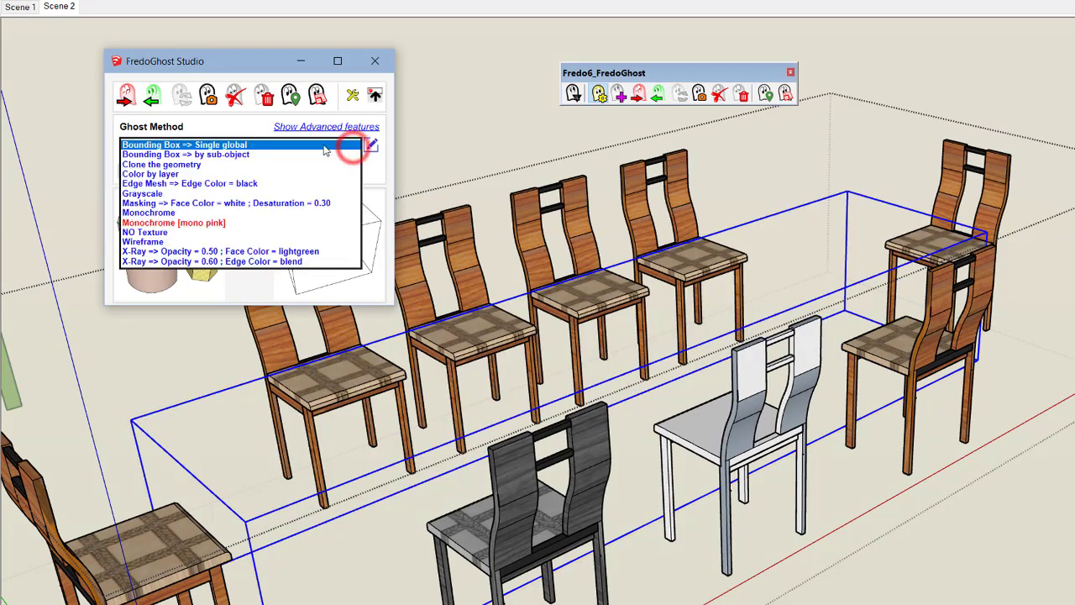
click(271, 155)
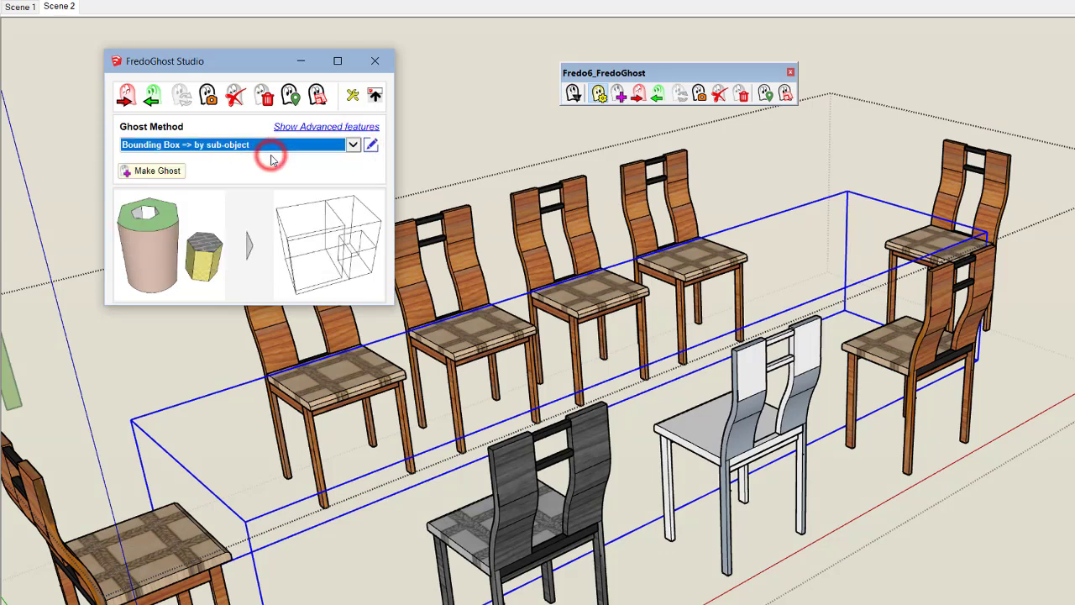
click(171, 174)
click(172, 174)
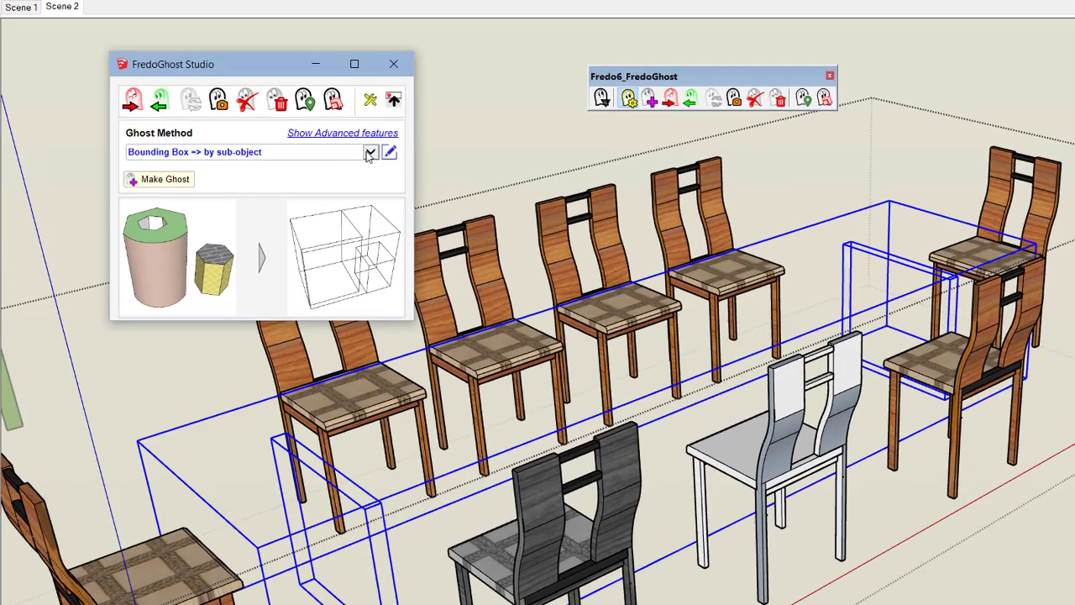
Remake the table's ghost with the NO Texture method.
mouse_move(354, 147)
click(599, 246)
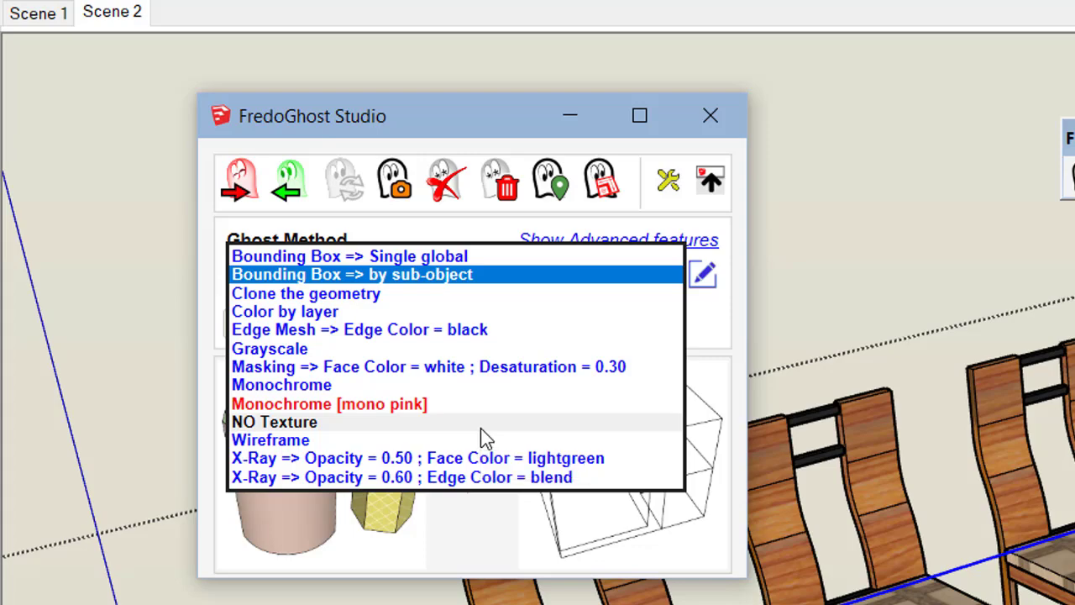
click(481, 425)
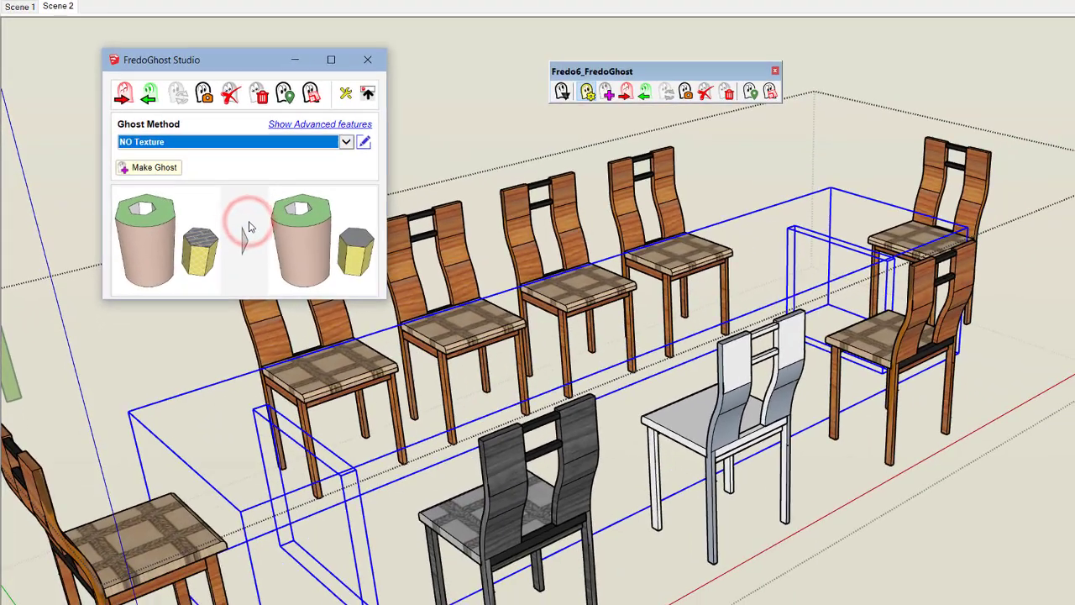
click(165, 170)
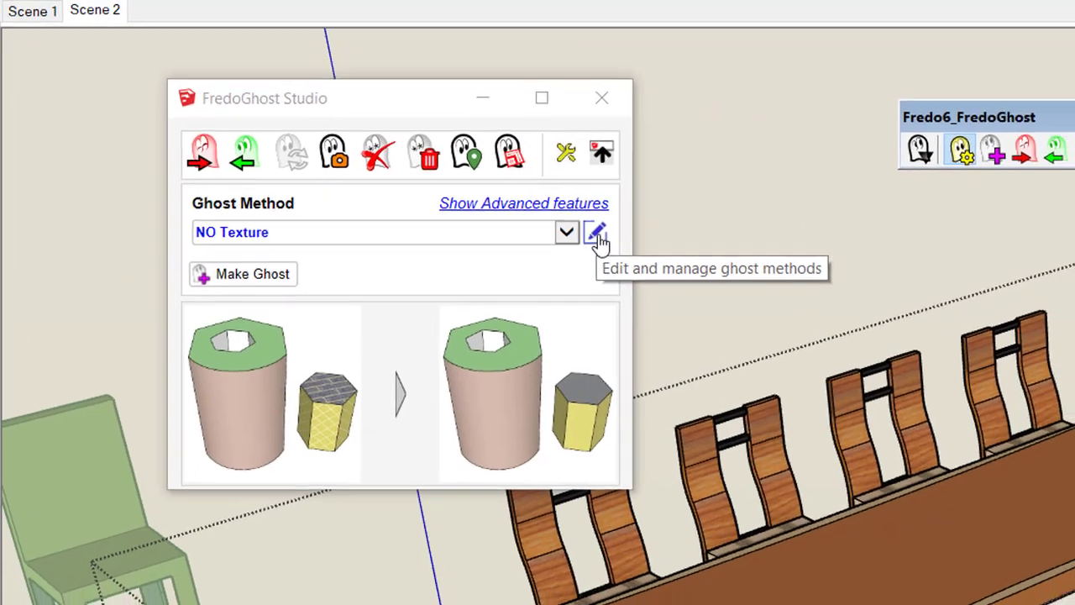
Define an X-Ray ghost method with opacity 0.10, face color Red and edge color blend.
click(614, 241)
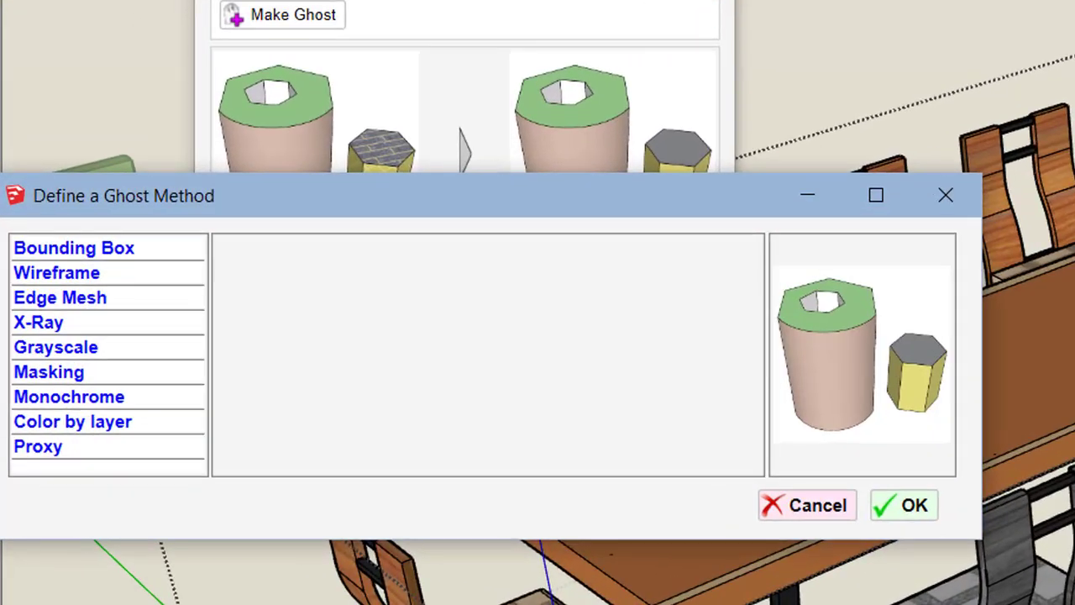
click(41, 327)
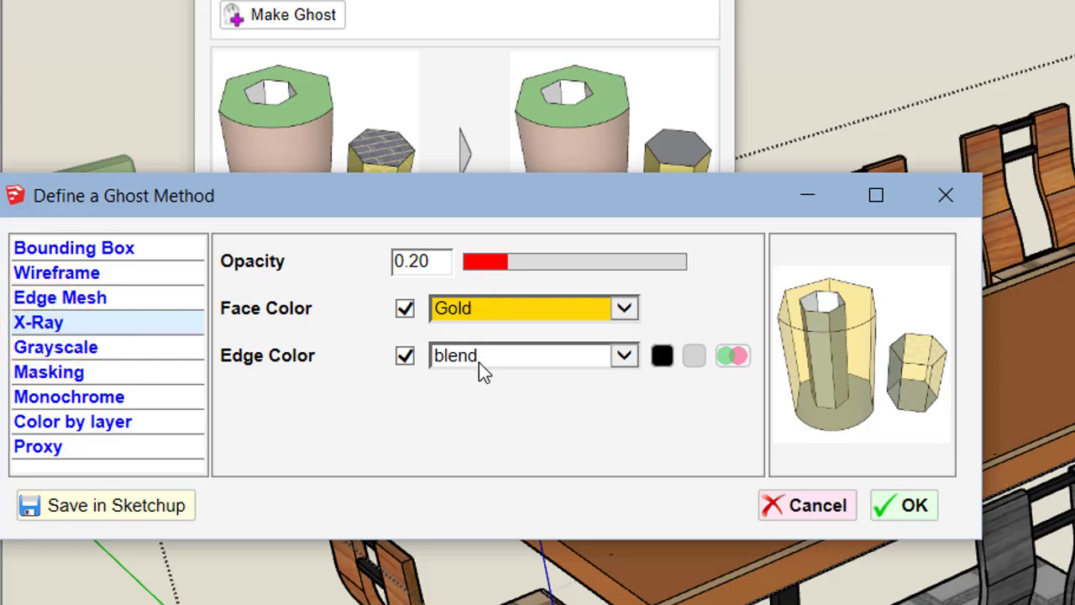
mouse_move(502, 269)
mouse_down()
mouse_move(633, 271)
mouse_move(482, 267)
mouse_up()
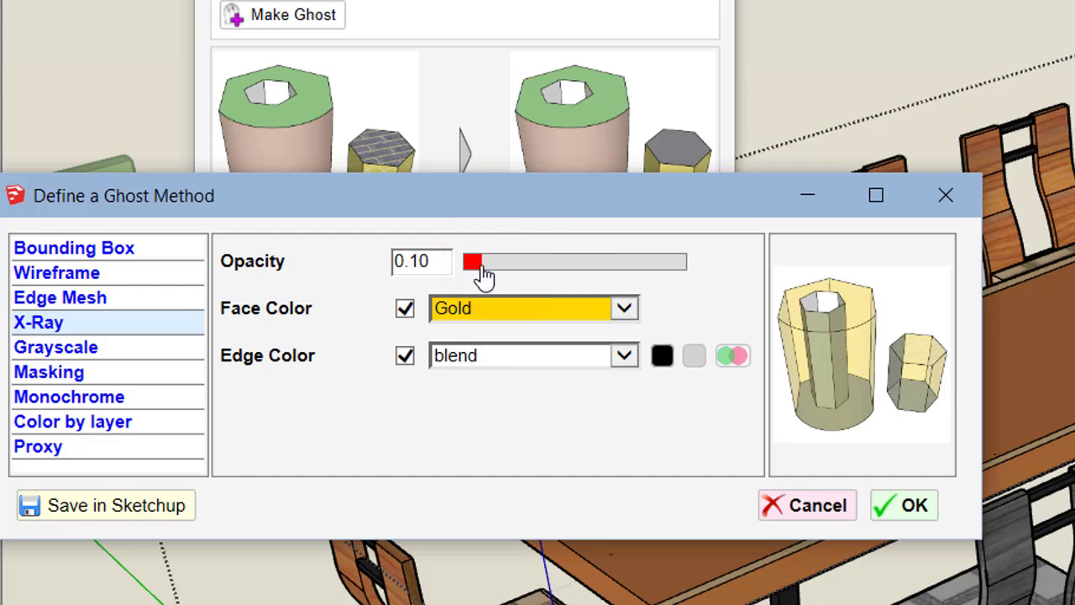
click(626, 312)
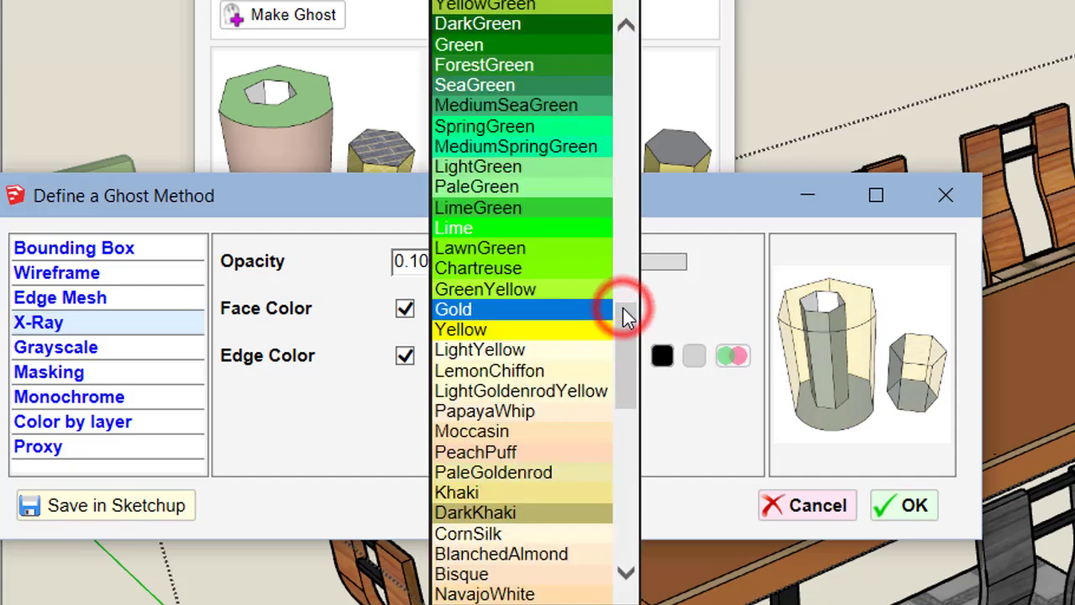
scroll(531, 244, down, 3)
scroll(532, 248, down, 4)
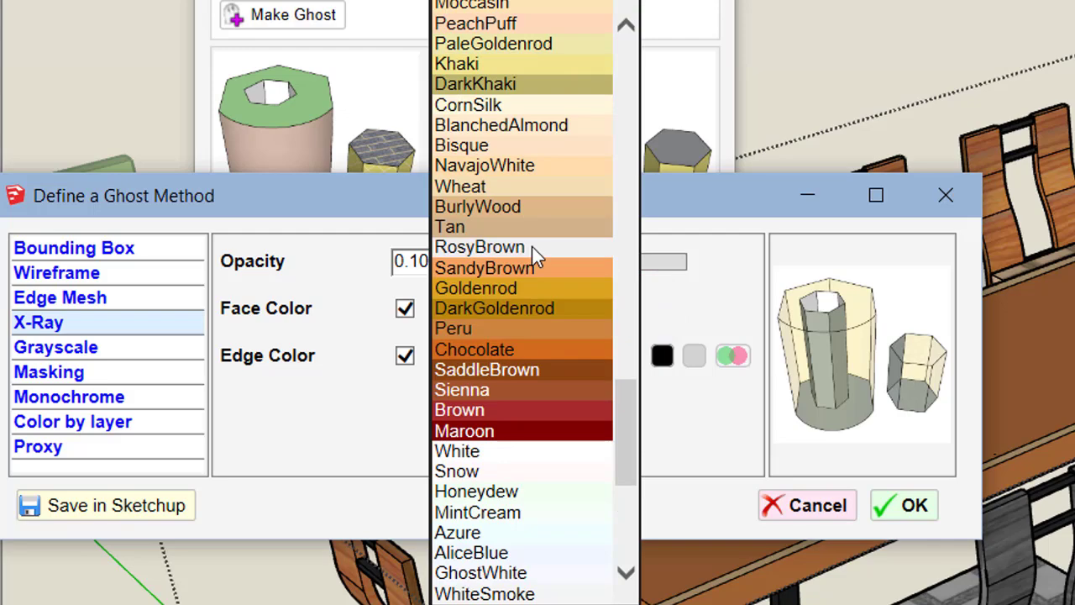
scroll(531, 252, up, 17)
scroll(532, 246, up, 14)
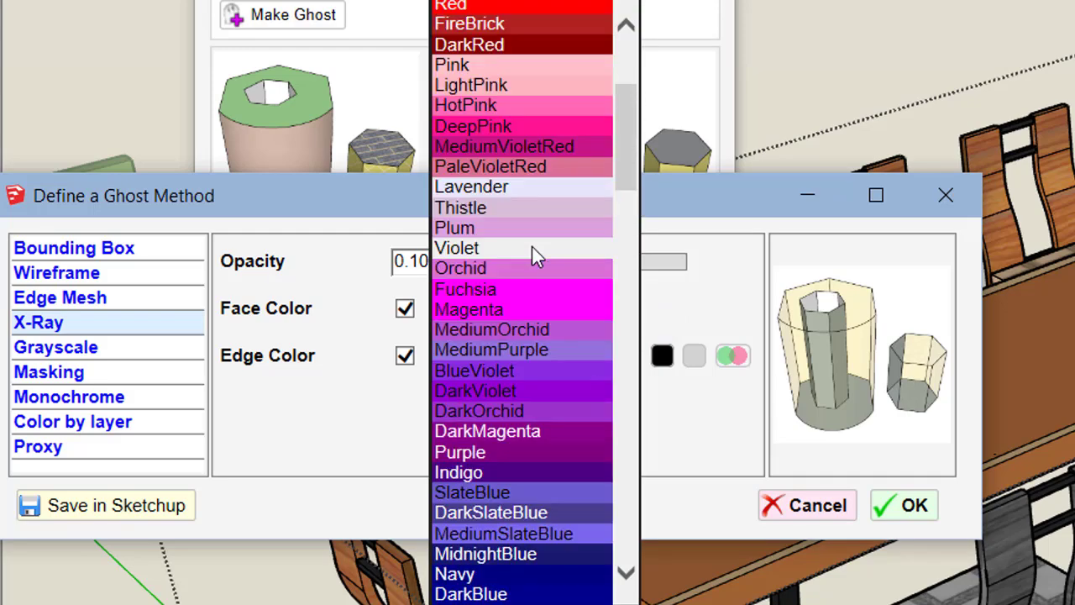
click(527, 234)
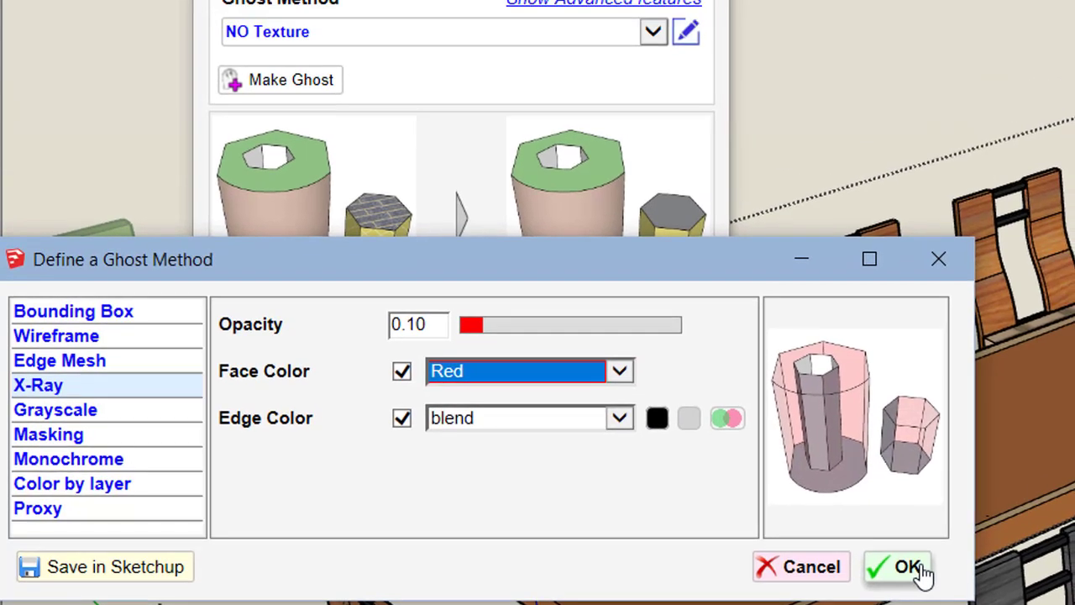
click(904, 504)
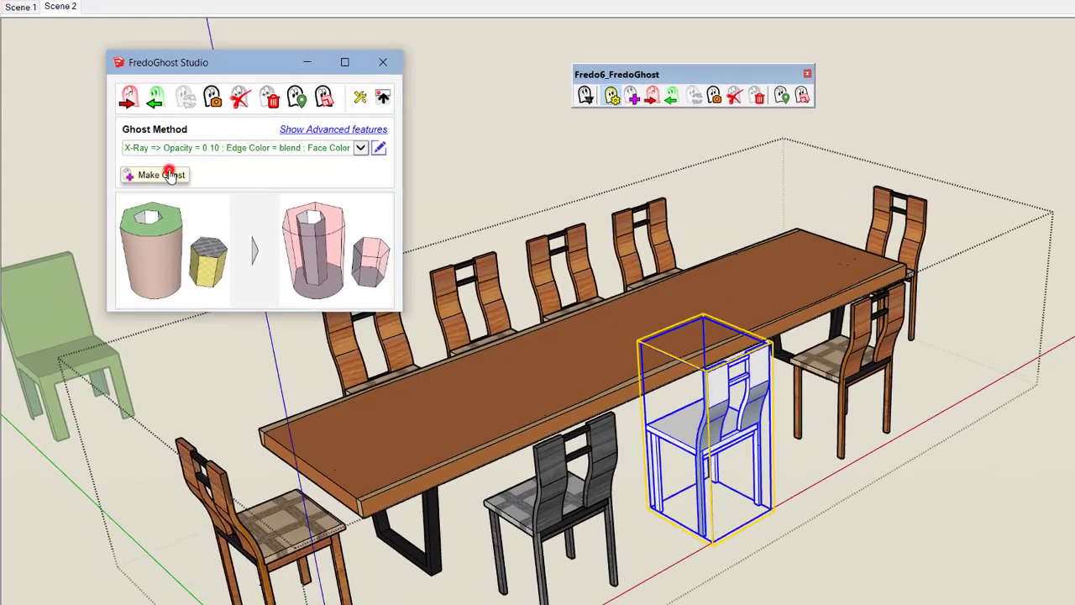
Apply the new red X-Ray ghost method to the white monochrome chair in front of the table.
click(298, 307)
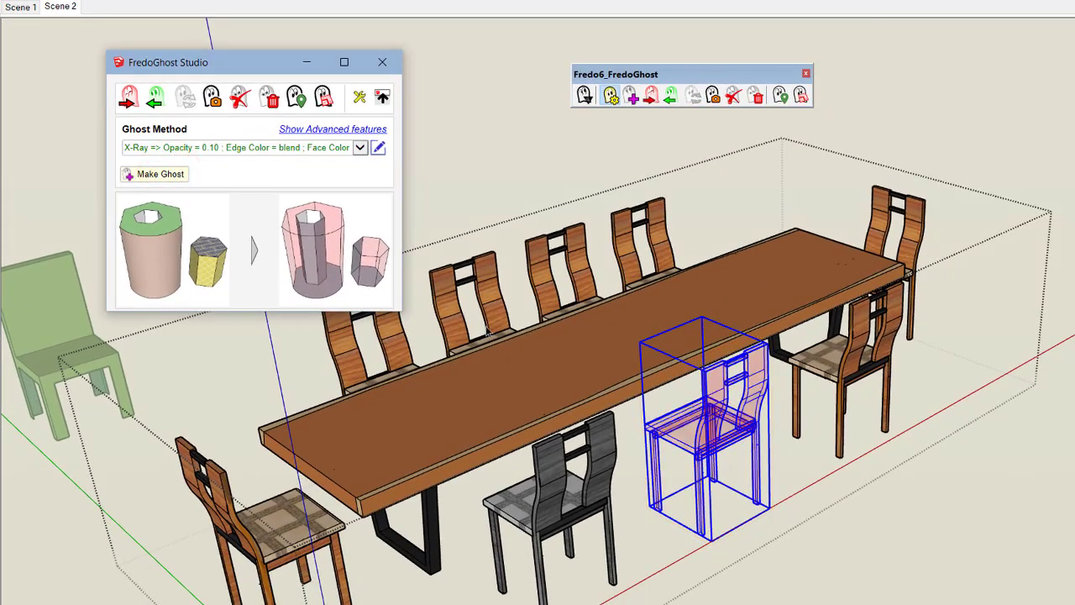
scroll(718, 424, up, 4)
middle_drag(718, 424, 674, 406)
scroll(675, 406, down, 5)
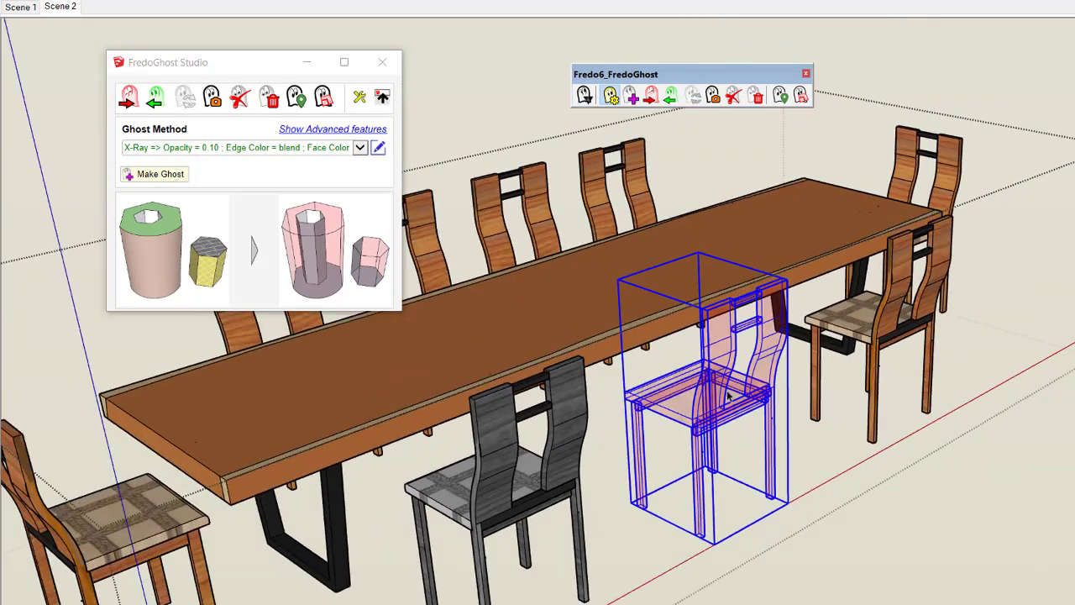
Define a Wireframe ghost method without edge color and apply it to the red X-Ray chair in front of the table.
scroll(727, 357, up, 5)
scroll(728, 358, up, 1)
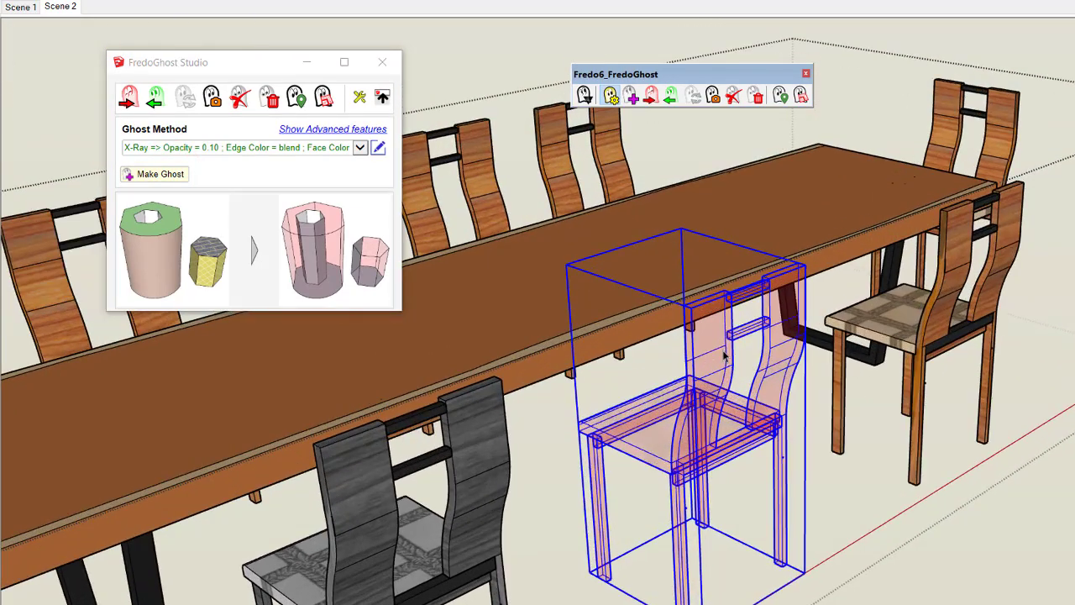
scroll(728, 357, down, 3)
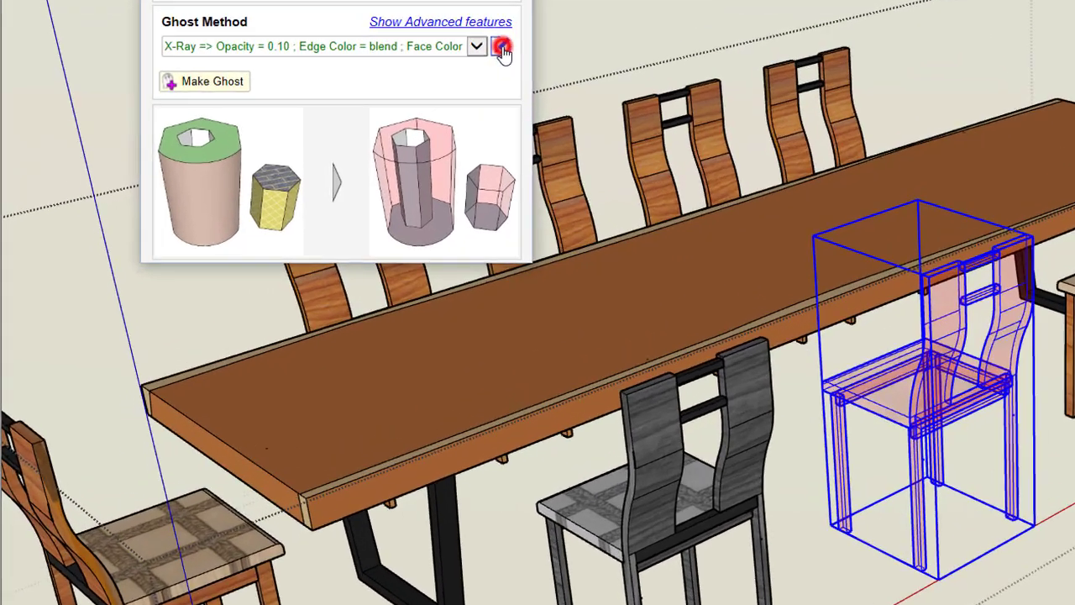
click(379, 148)
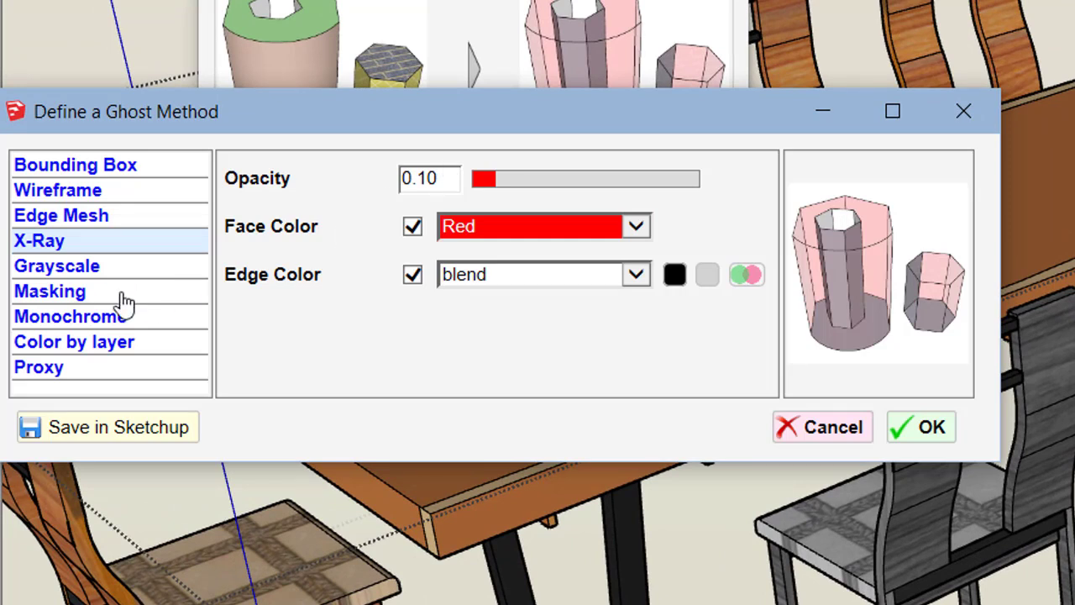
click(84, 192)
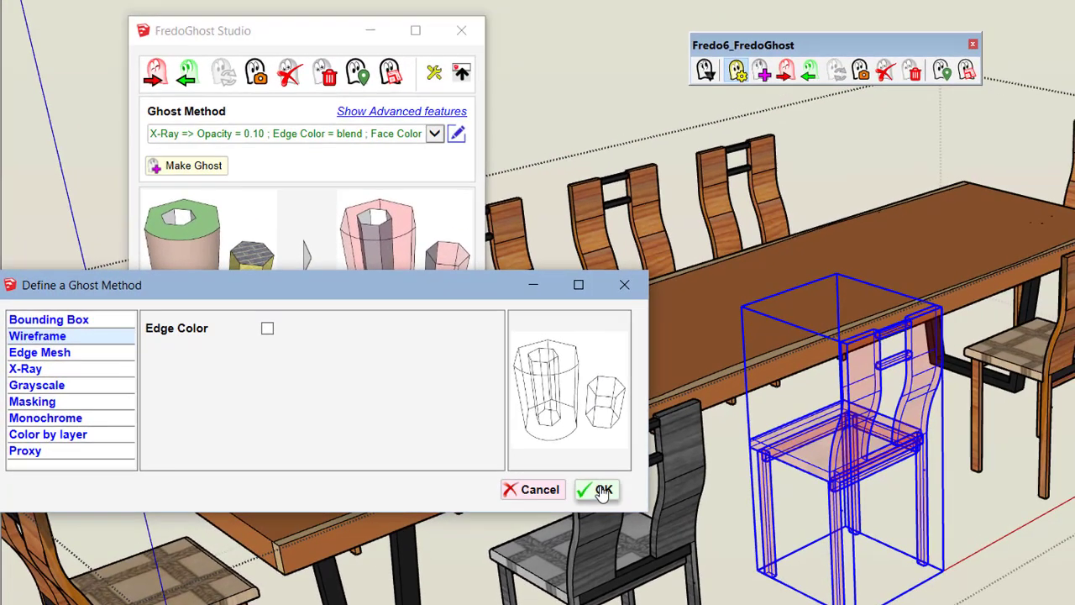
click(922, 427)
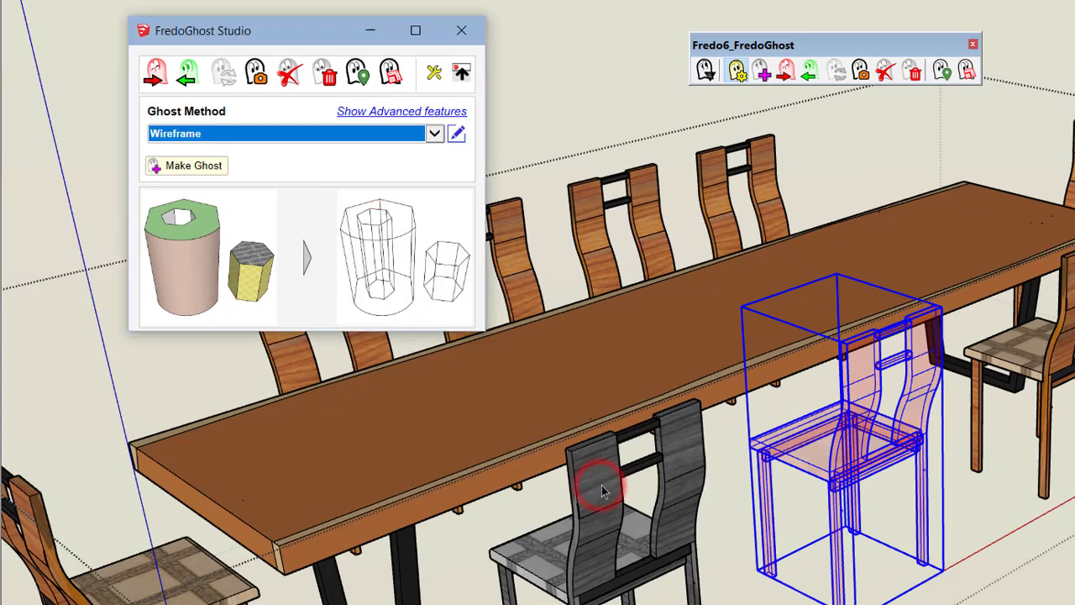
click(217, 166)
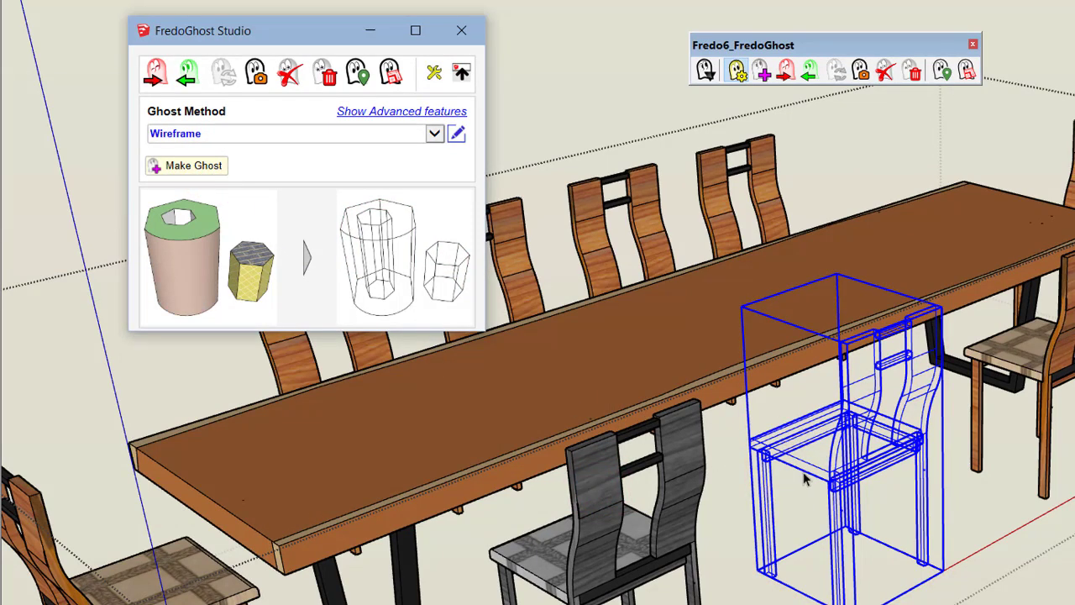
Remake the selected chair's ghost with the Edge Mesh method using black edge color.
scroll(812, 467, up, 4)
middle_drag(838, 476, 799, 495)
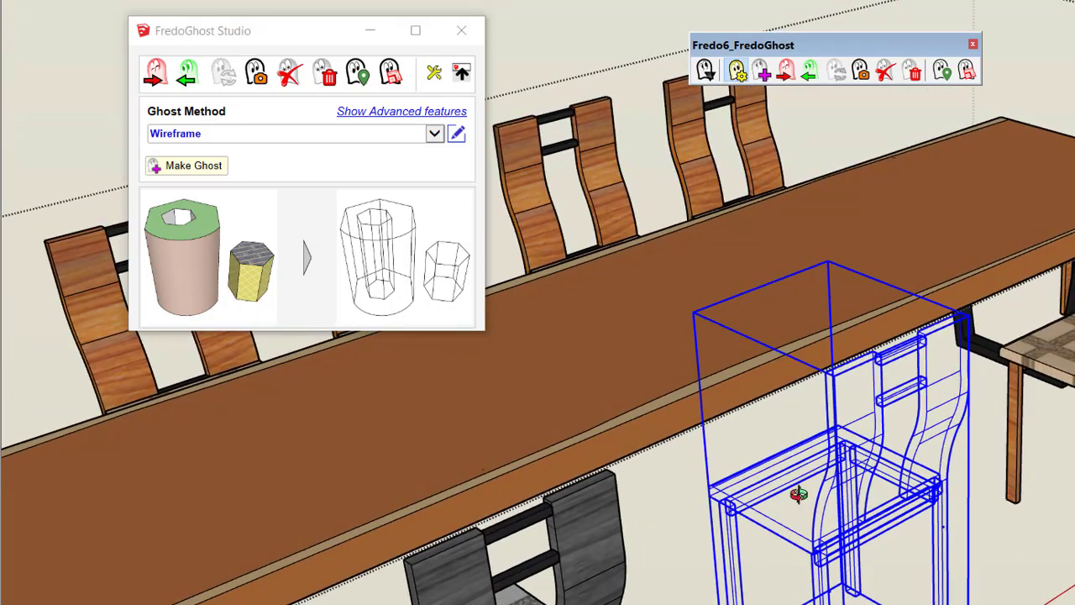
scroll(883, 501, down, 3)
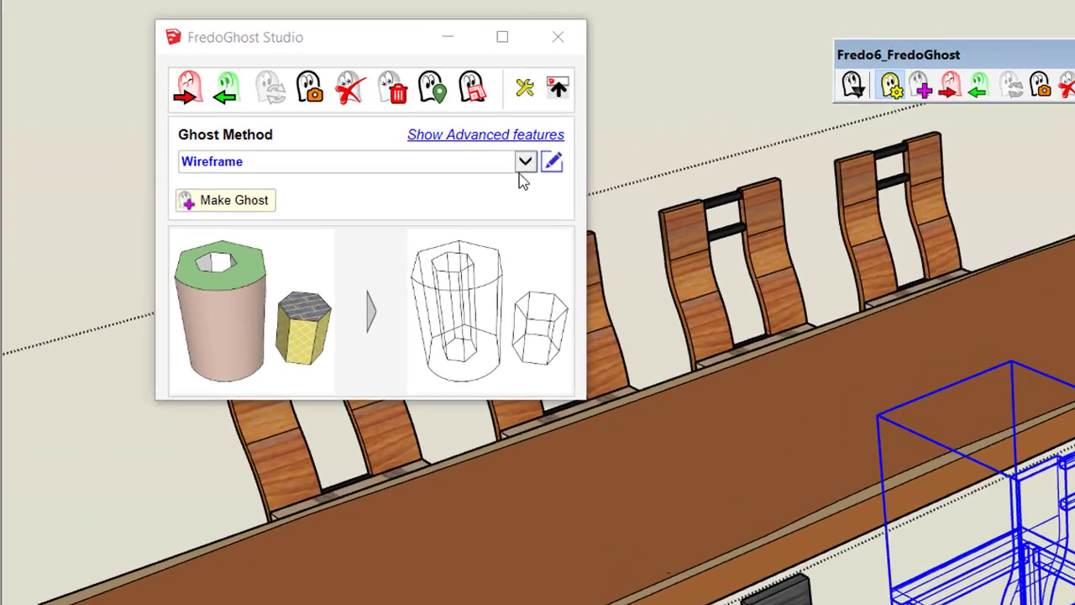
click(434, 134)
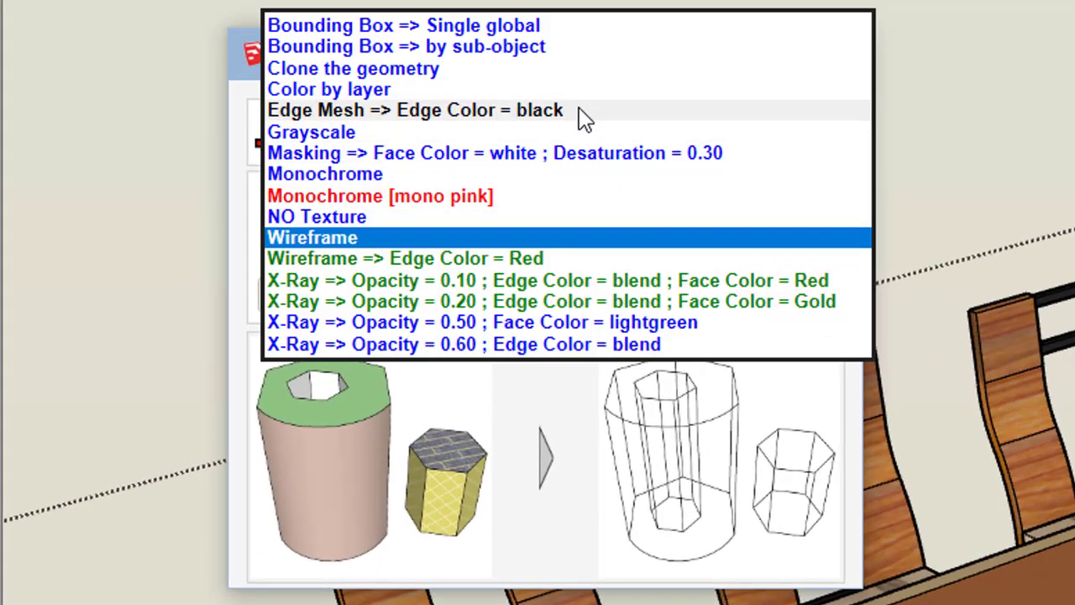
click(586, 118)
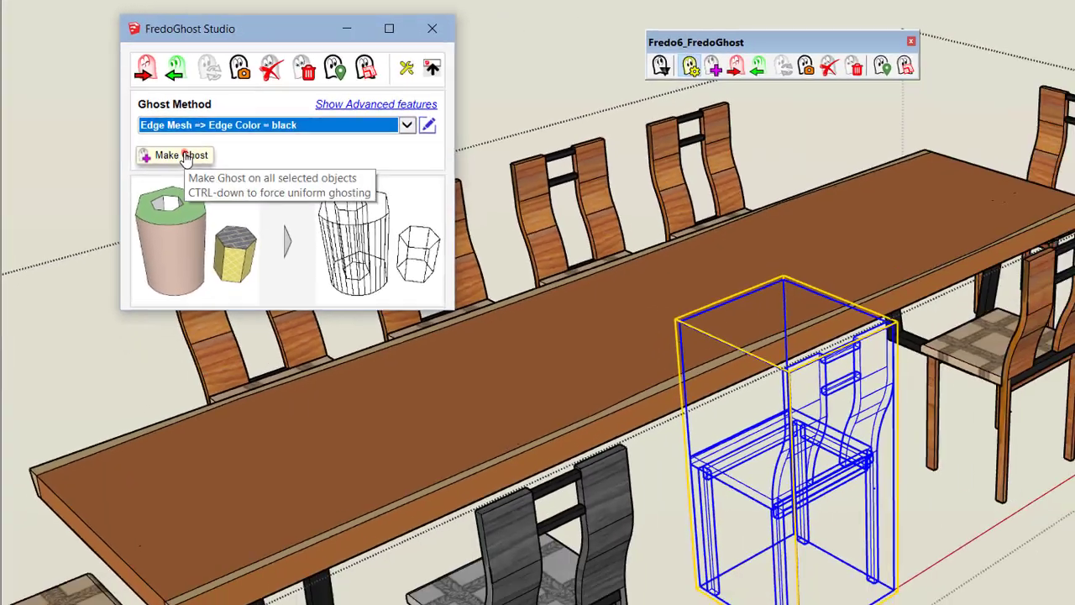
click(311, 266)
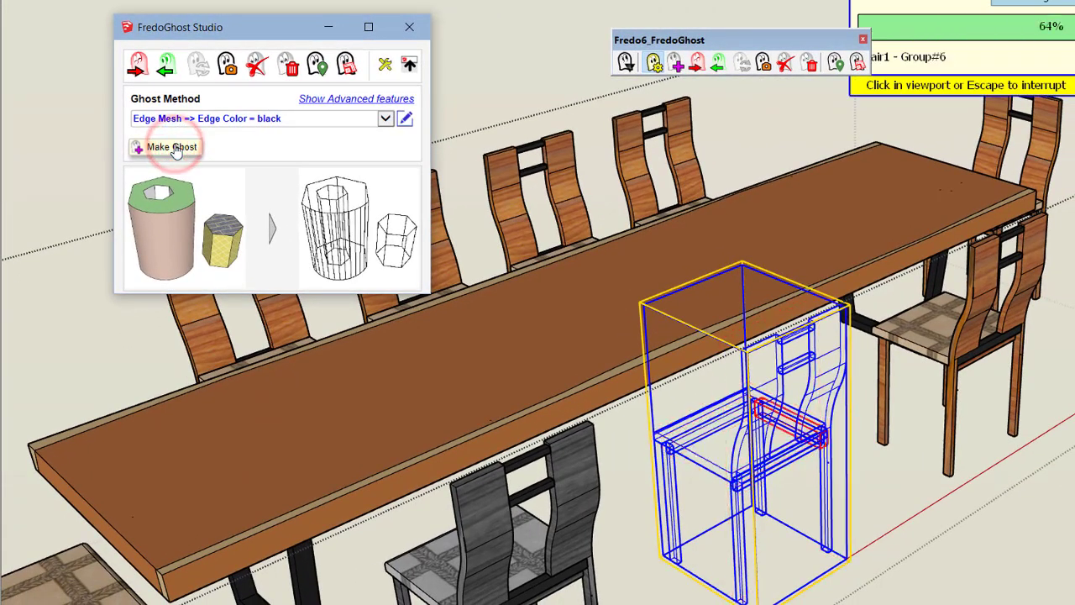
Inspect the chair's edge mesh closely and remake its ghost with the plain Wireframe method.
scroll(792, 418, up, 10)
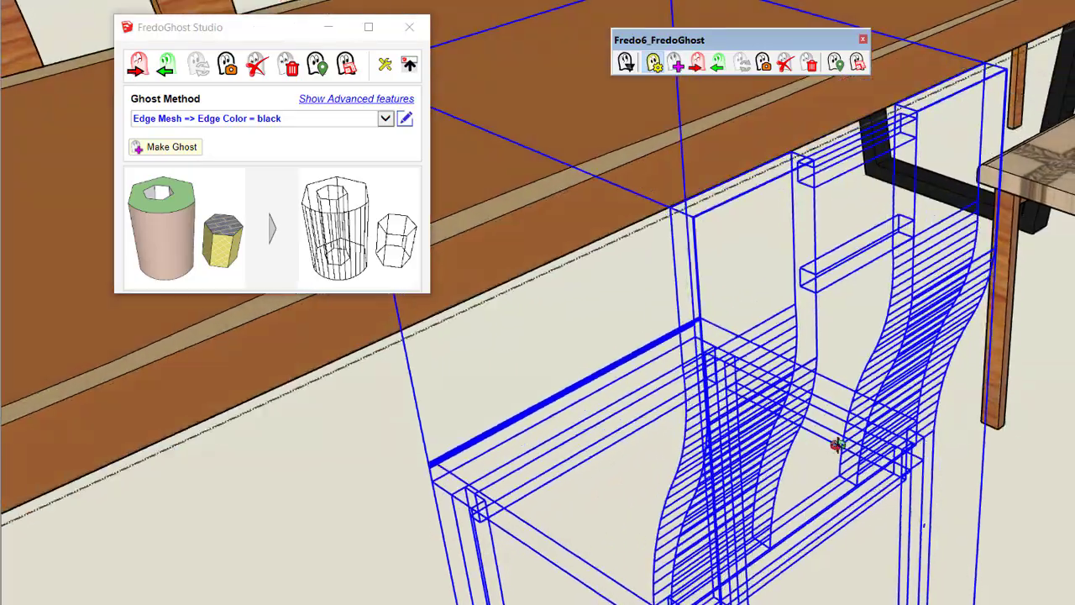
middle_drag(838, 446, 693, 435)
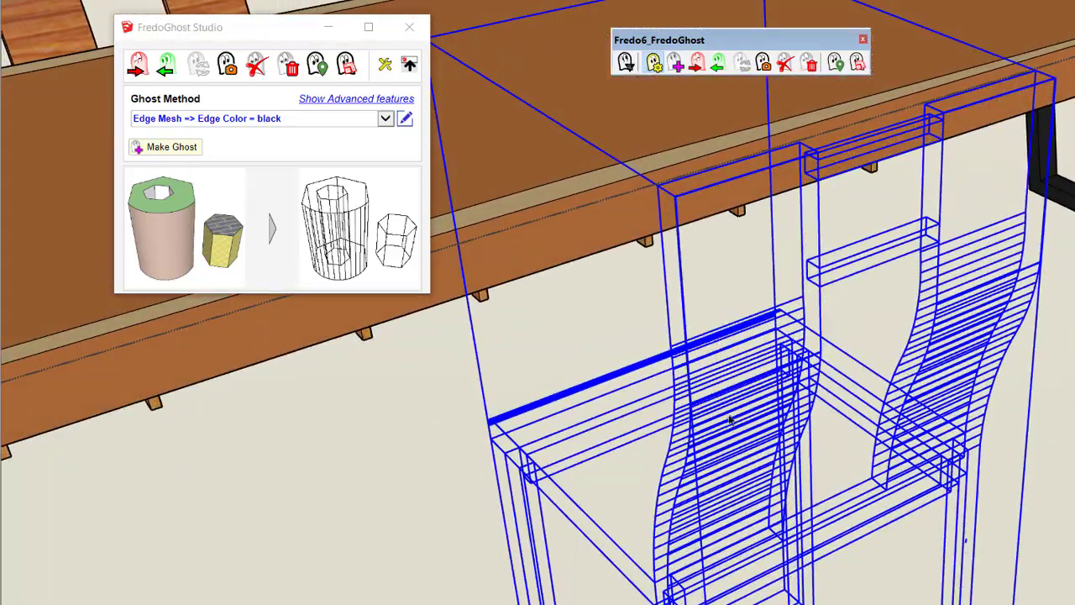
scroll(732, 415, down, 5)
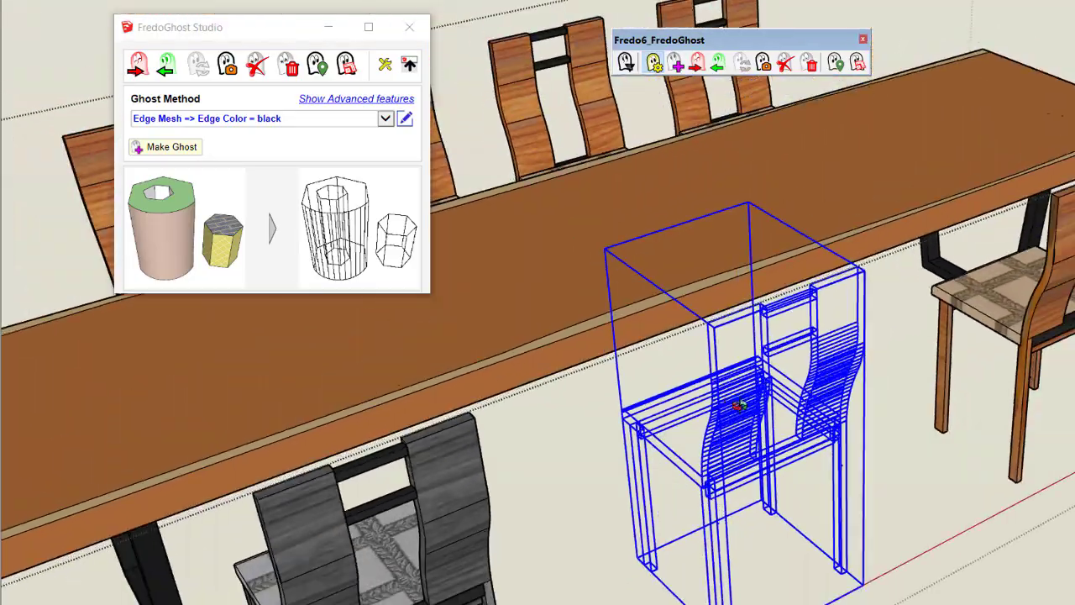
middle_drag(737, 406, 780, 408)
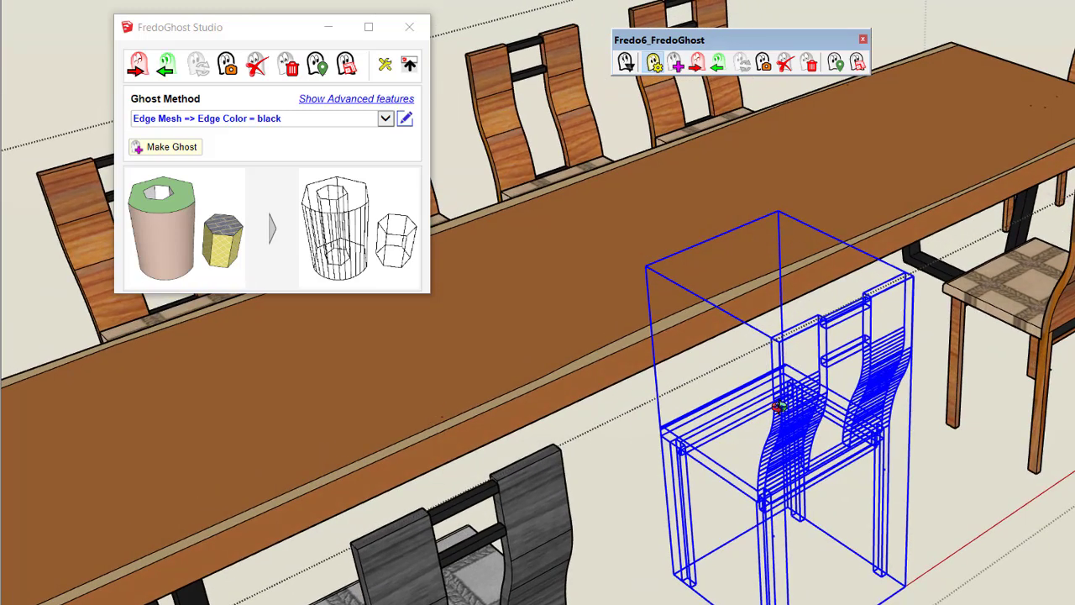
click(385, 119)
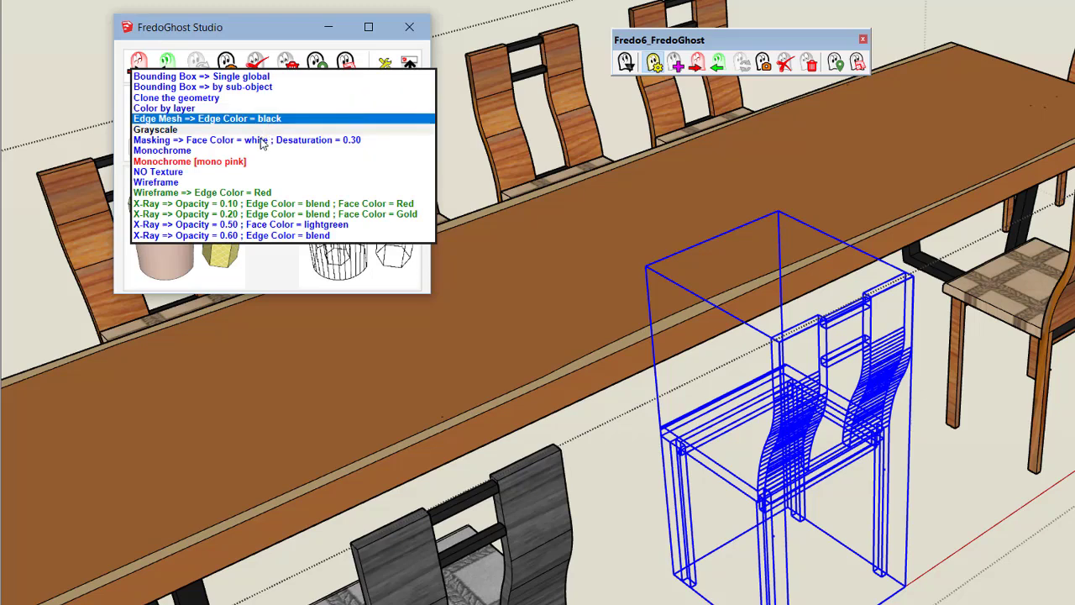
click(245, 180)
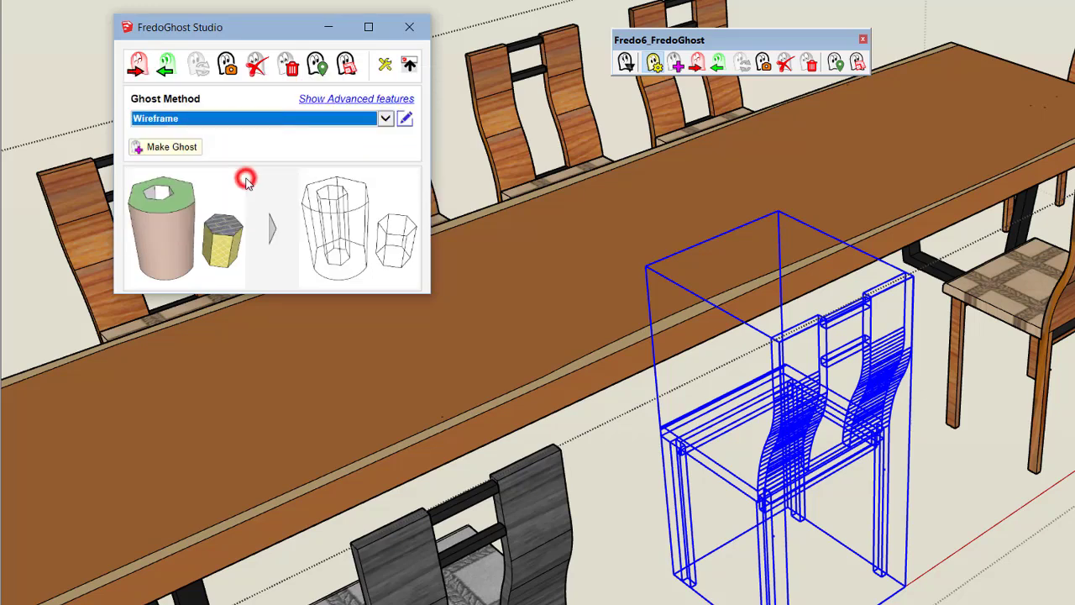
click(183, 151)
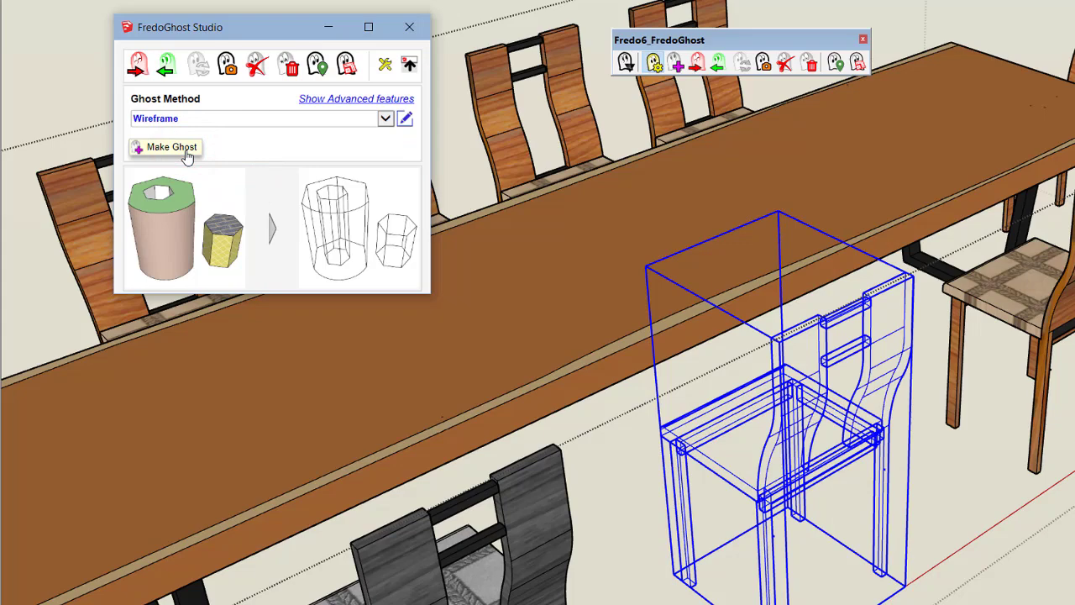
Define a Masking ghost method with White mask color, desaturation 0.35 and opacity 0.50.
click(405, 122)
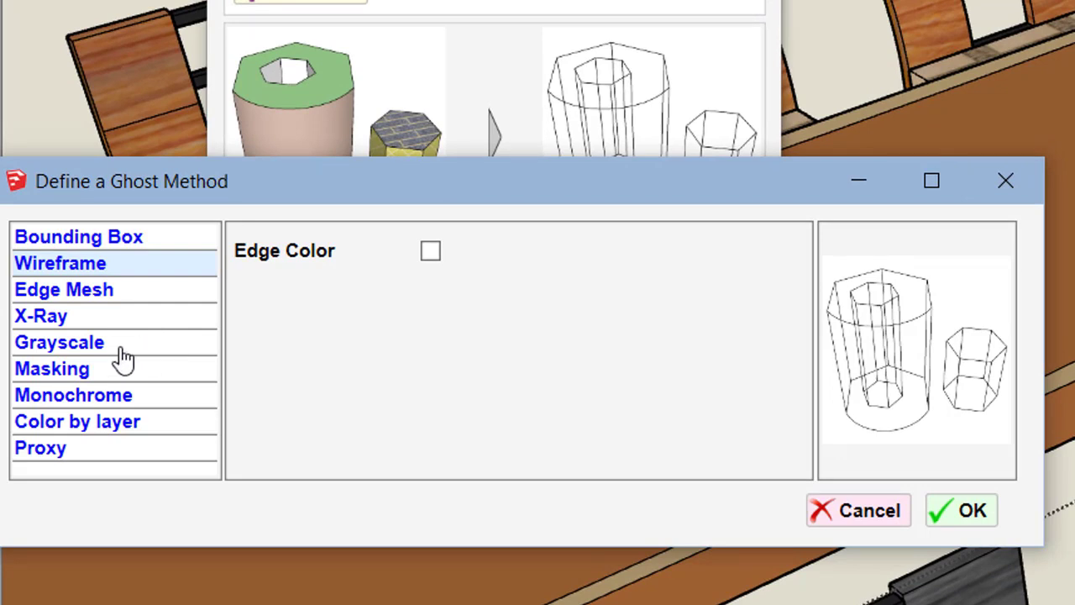
click(80, 372)
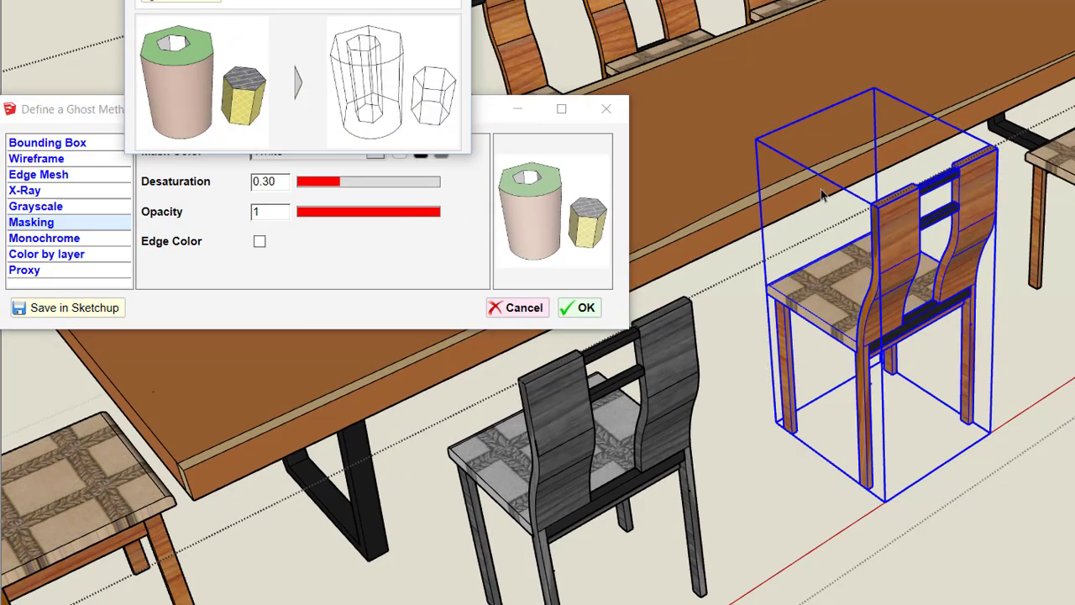
scroll(905, 245, down, 3)
scroll(897, 259, up, 3)
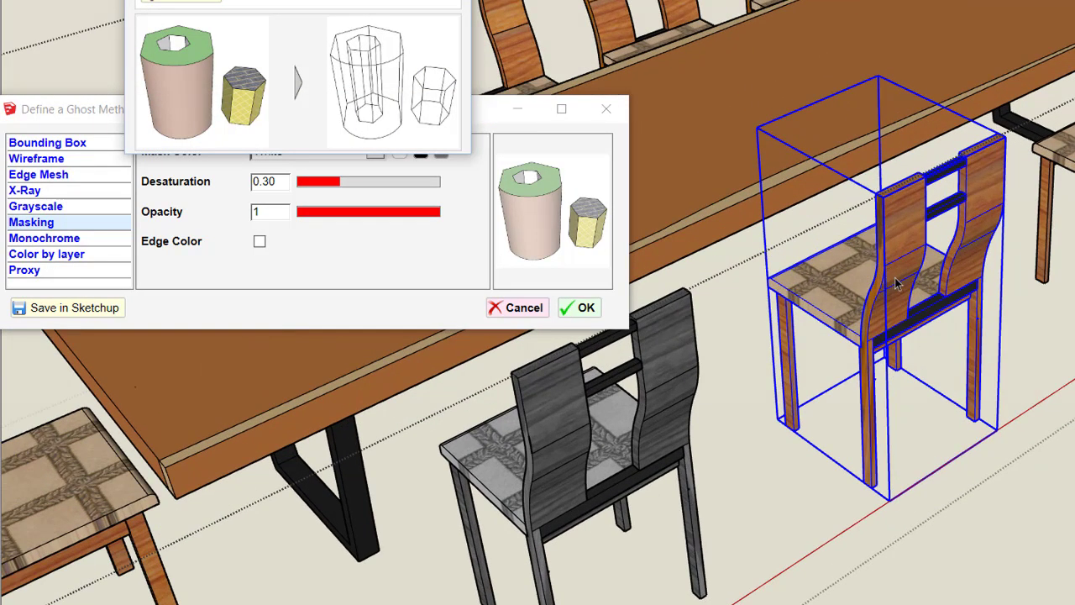
middle_drag(897, 284, 889, 279)
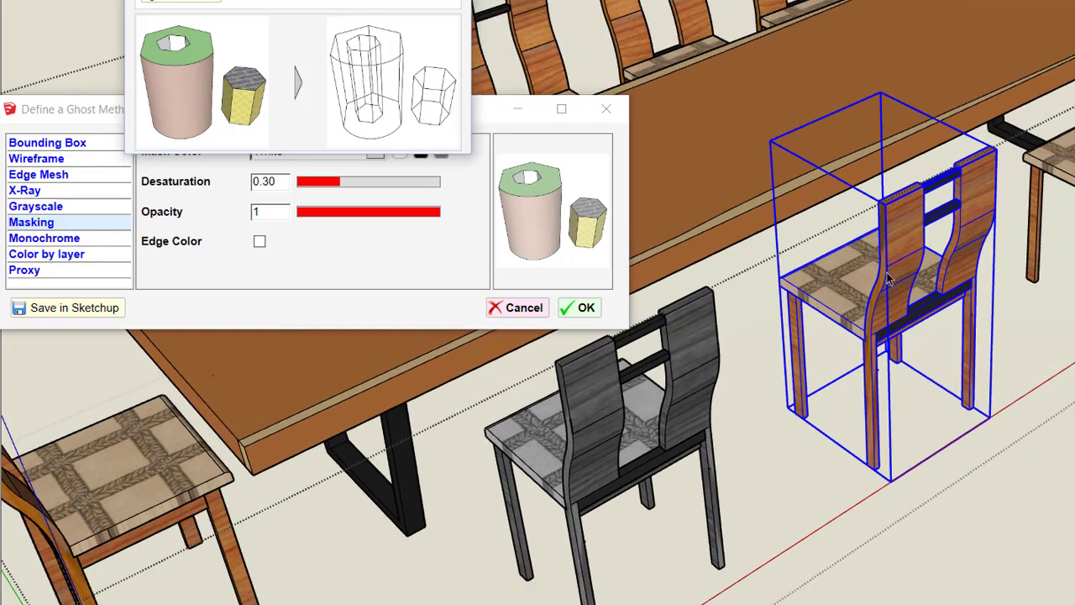
click(490, 112)
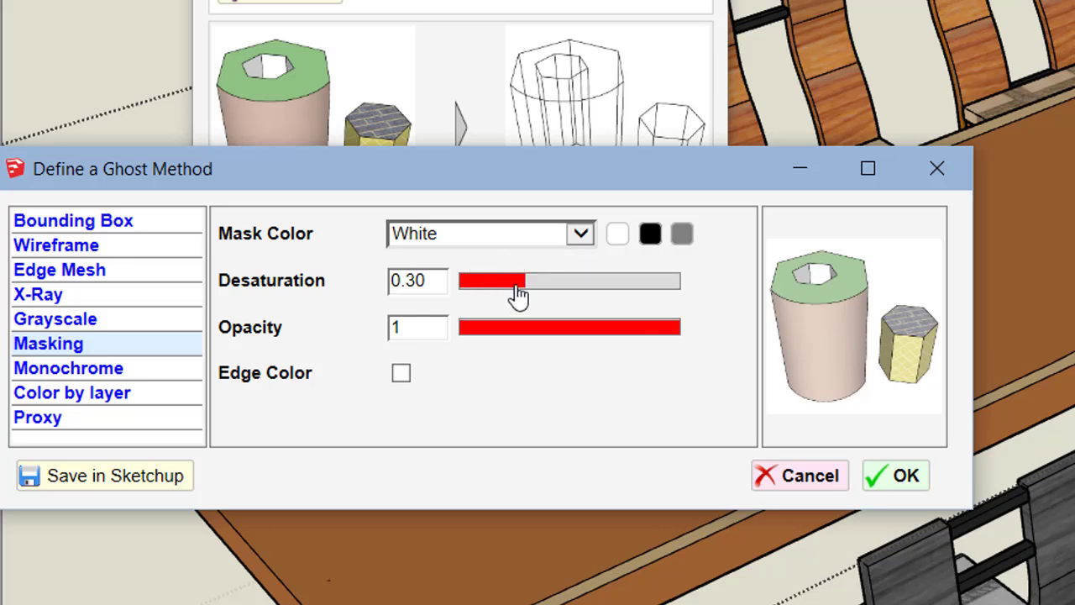
drag(518, 290, 635, 289)
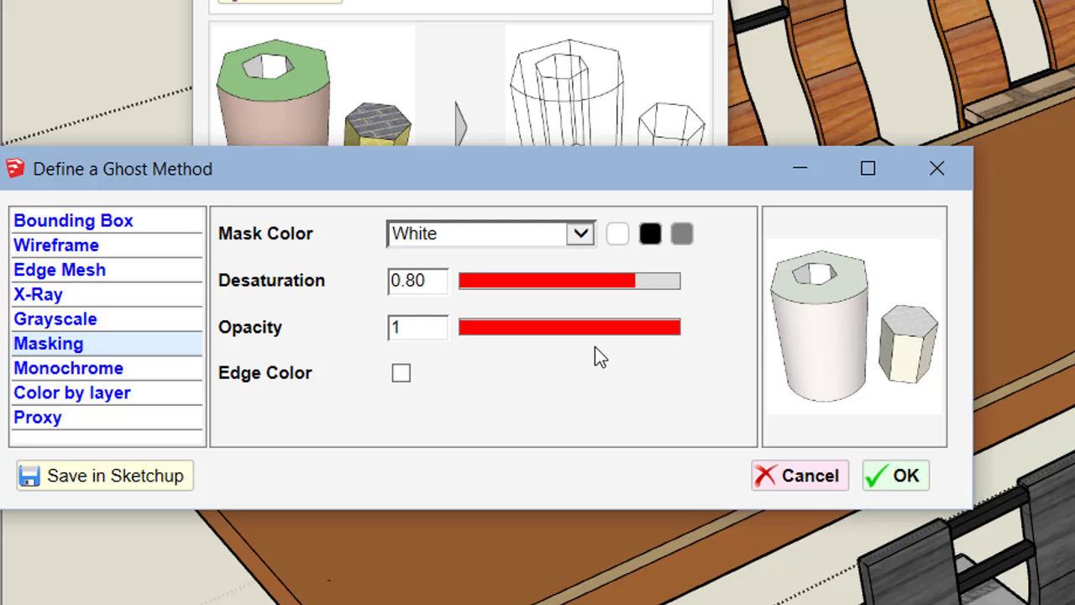
drag(663, 329, 569, 332)
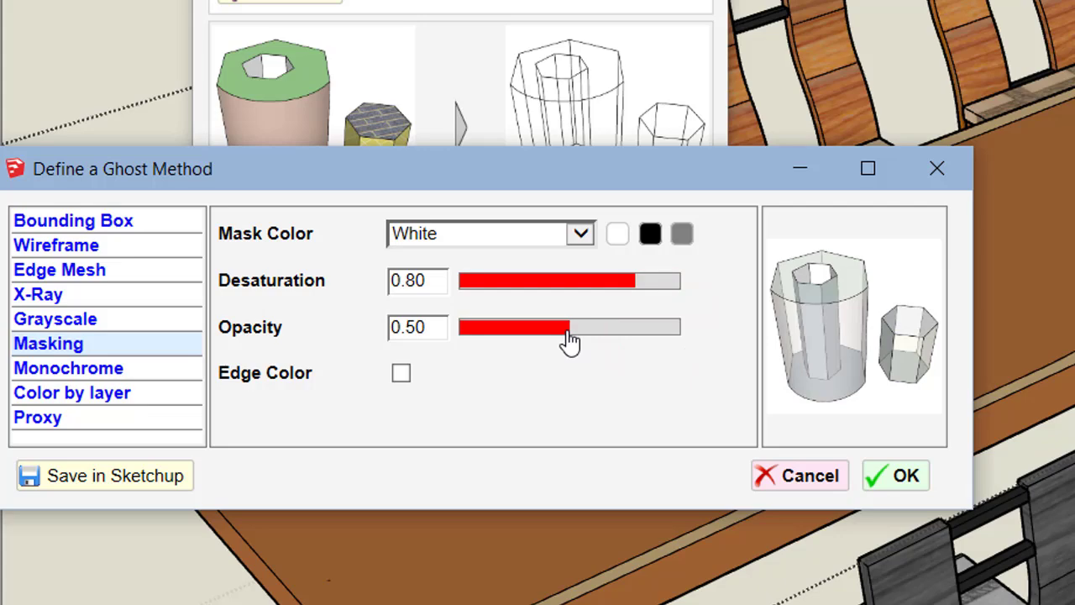
drag(634, 284, 533, 292)
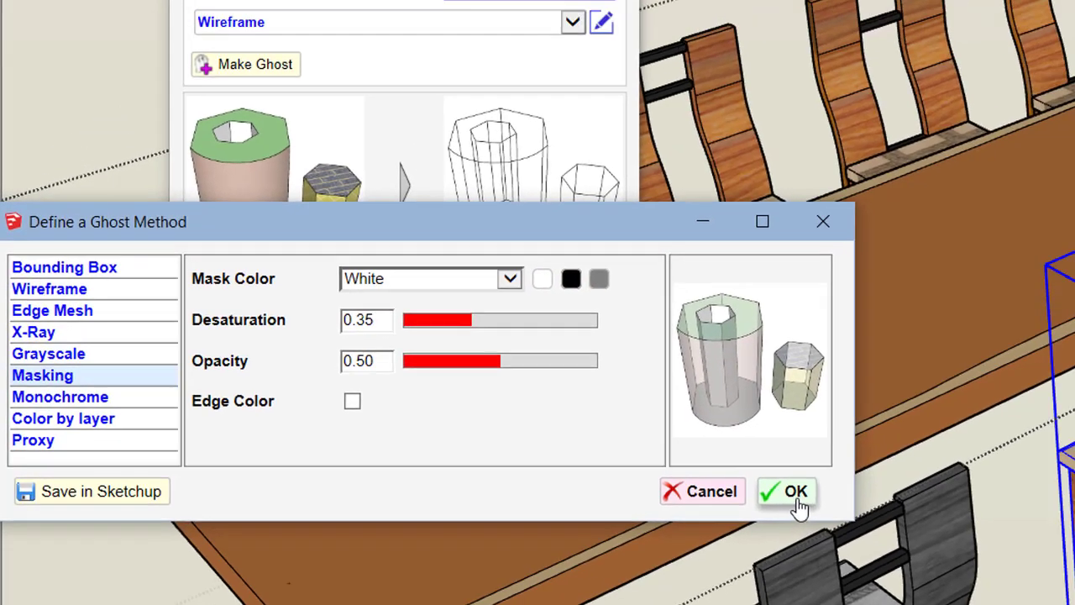
click(795, 496)
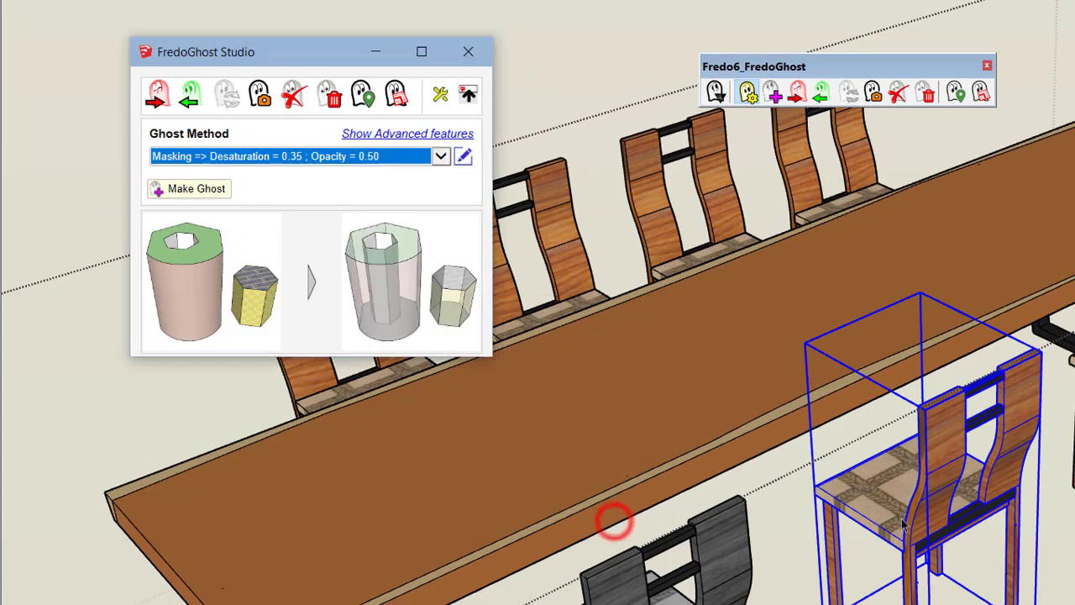
Apply the new Masking ghost method to the selected chair and inspect the result up close.
click(221, 193)
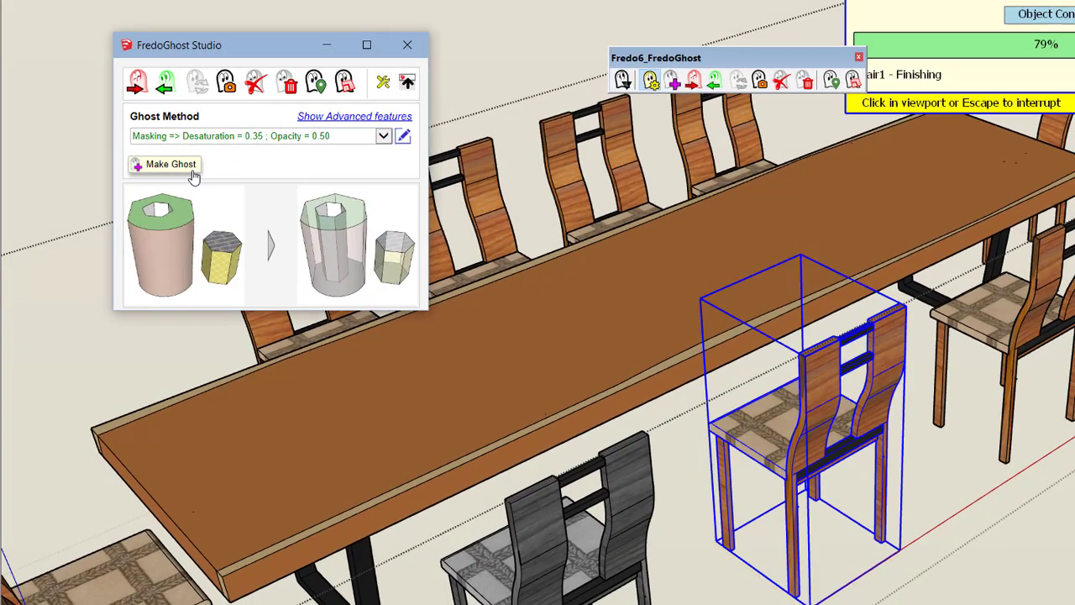
scroll(779, 420, up, 10)
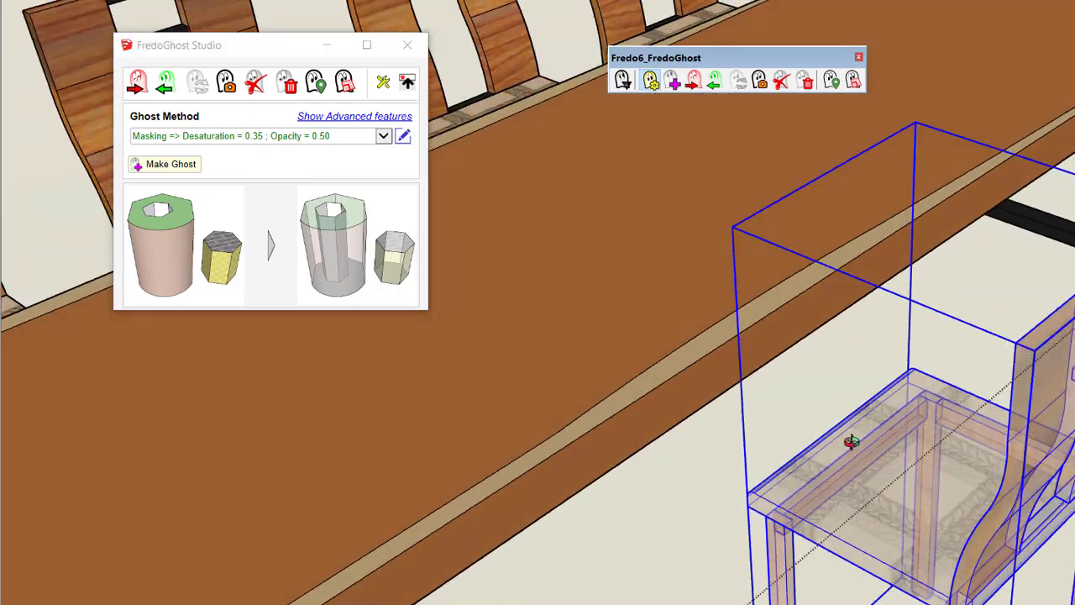
mouse_move(851, 441)
middle_down()
mouse_move(790, 428)
mouse_move(814, 409)
middle_up()
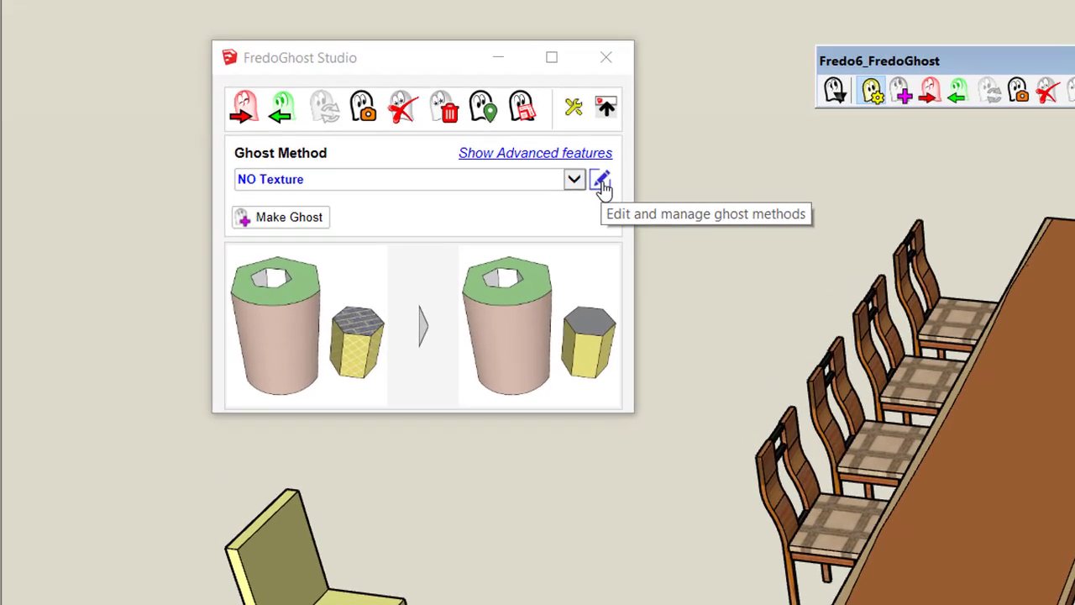
Start defining a new ghost method of the Proxy type.
click(561, 211)
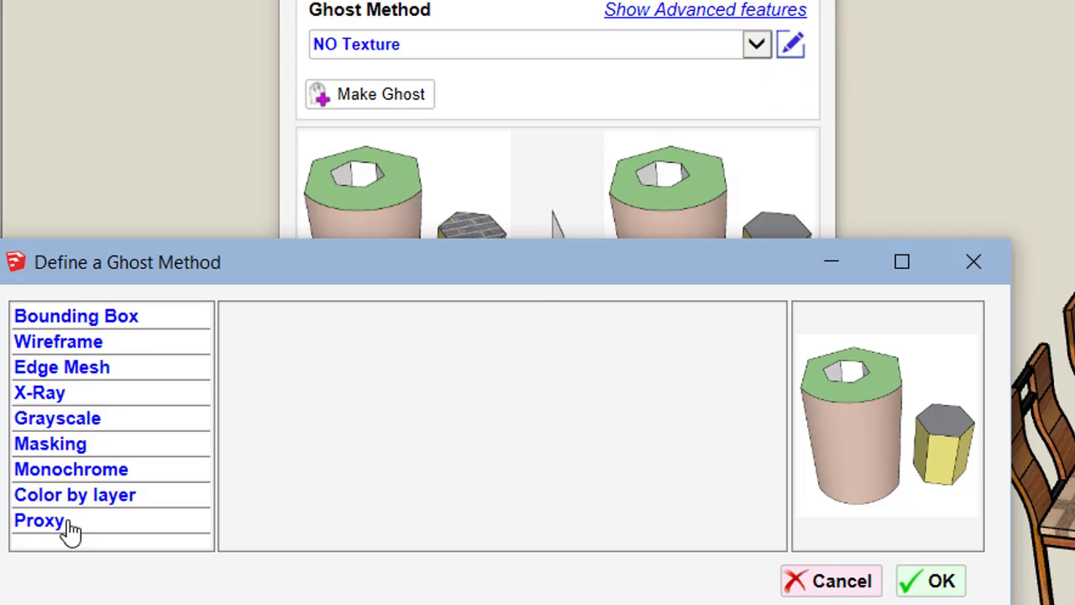
click(69, 526)
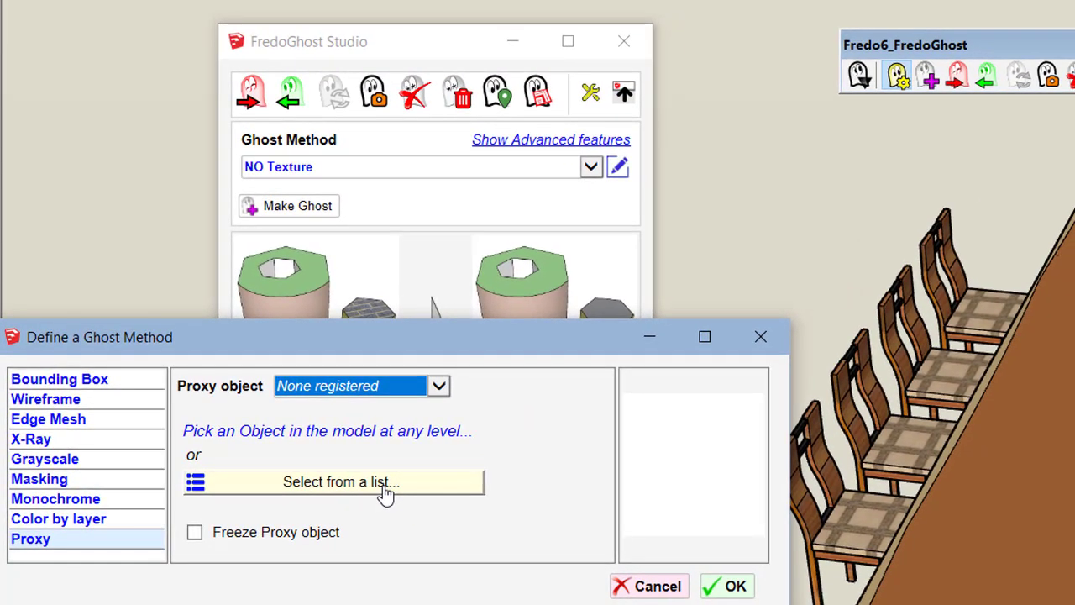
click(490, 448)
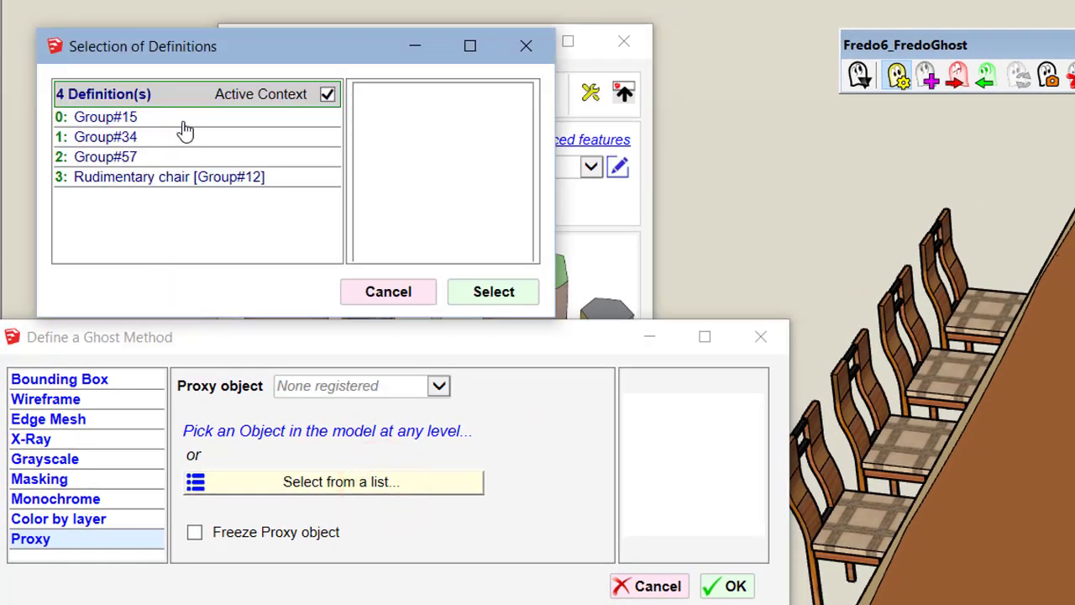
click(192, 163)
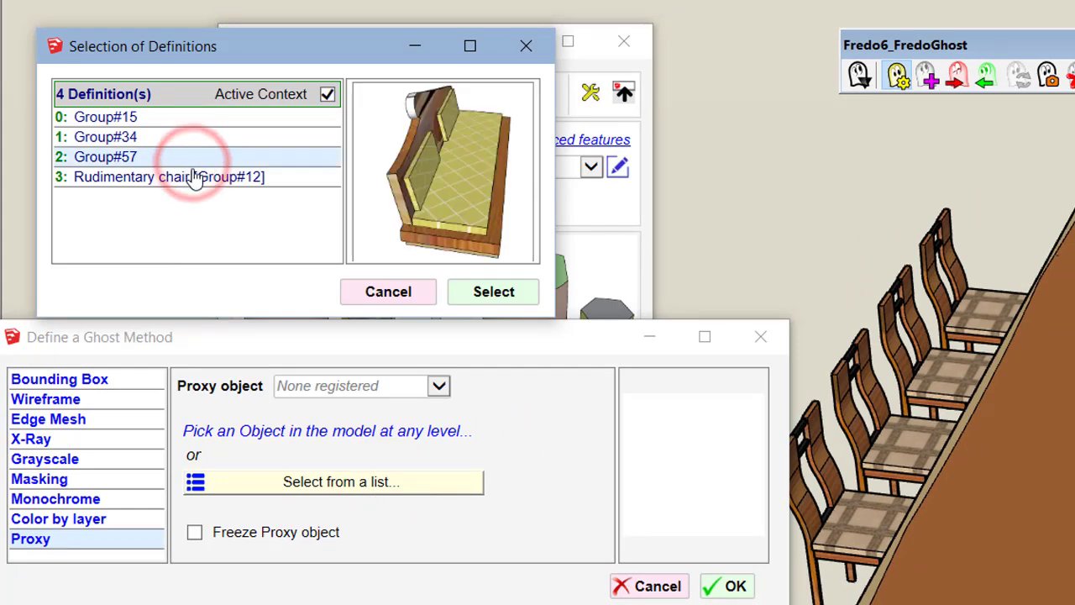
click(194, 180)
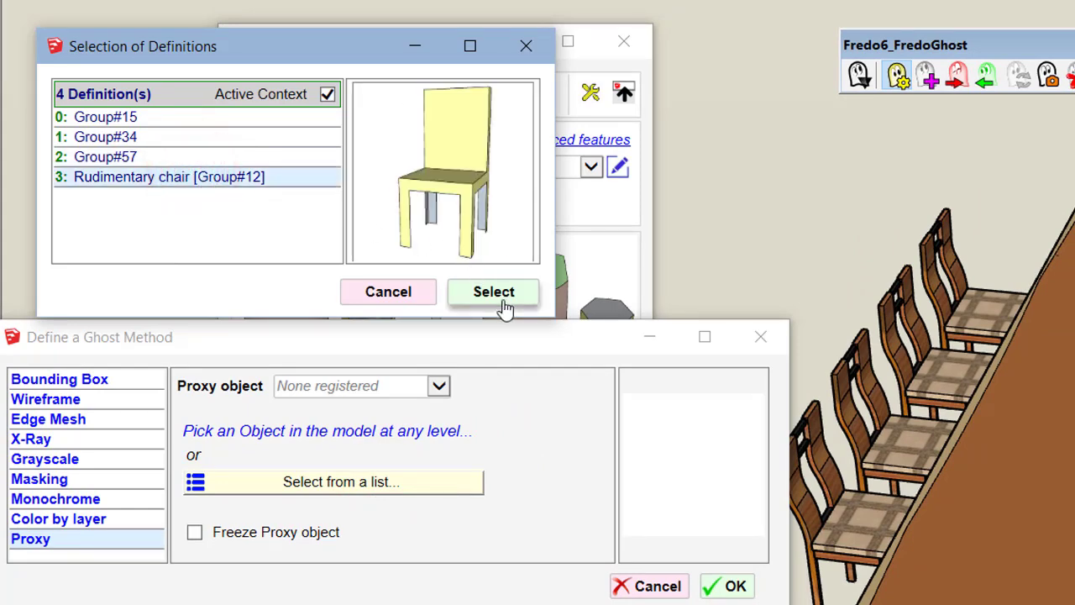
click(390, 294)
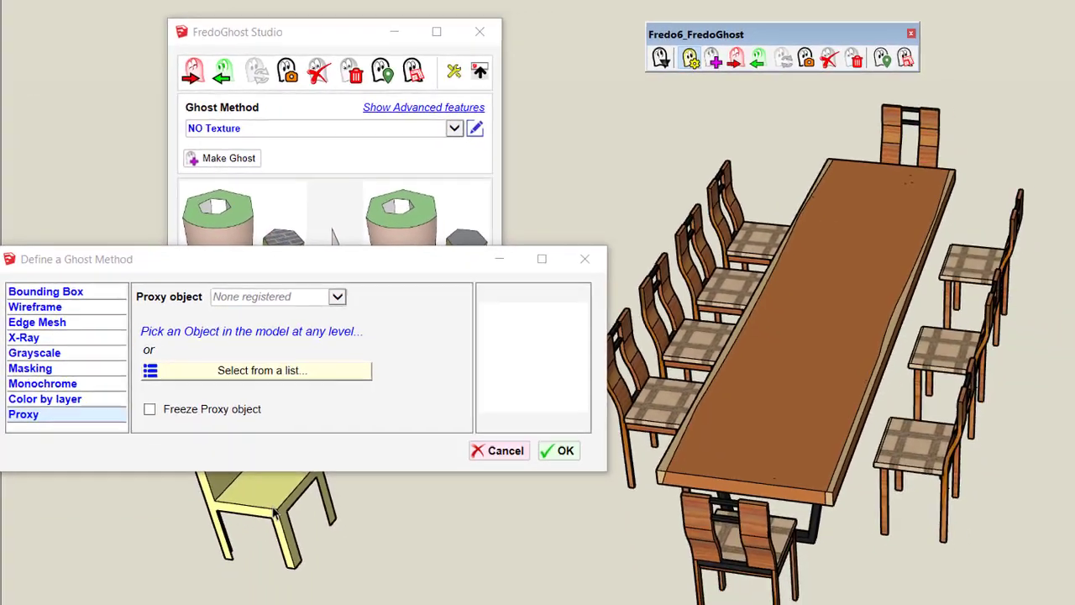
Pick the yellow rudimentary chair in the model as the proxy object and accept the Proxy ghost method.
click(261, 483)
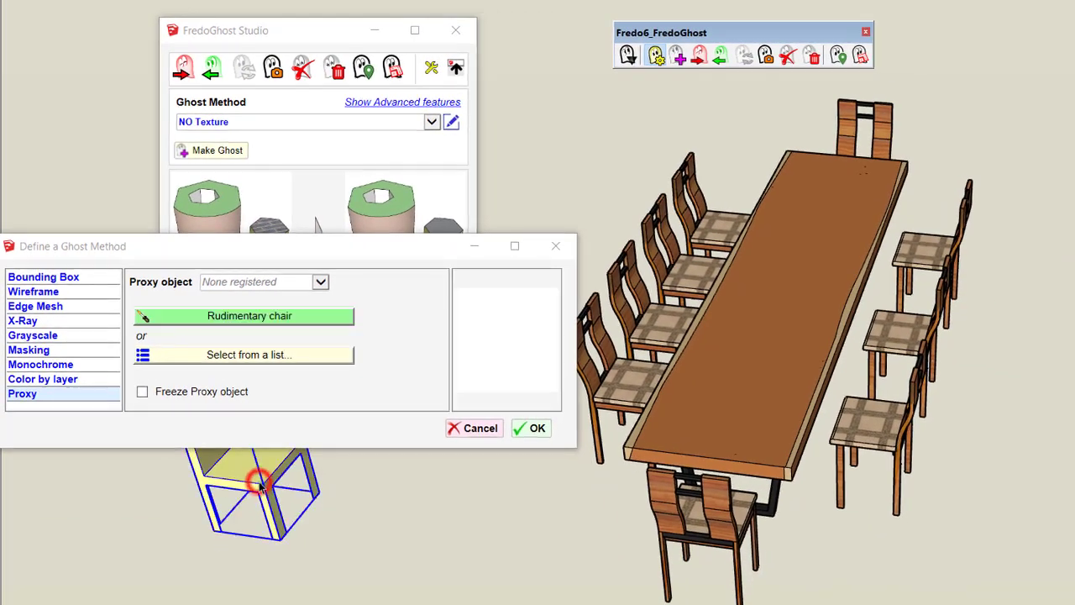
click(300, 325)
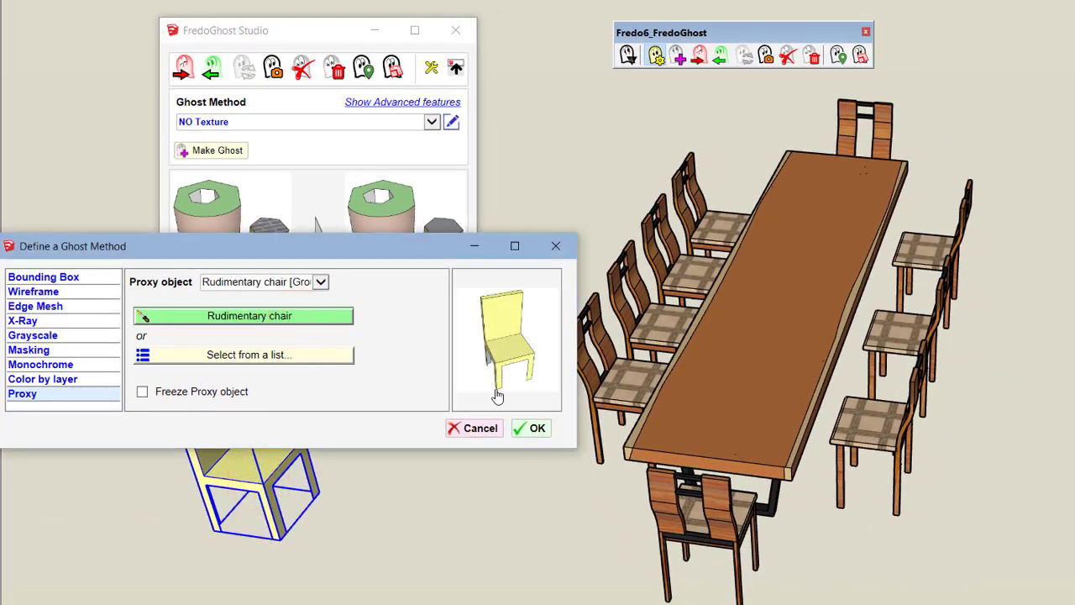
click(536, 430)
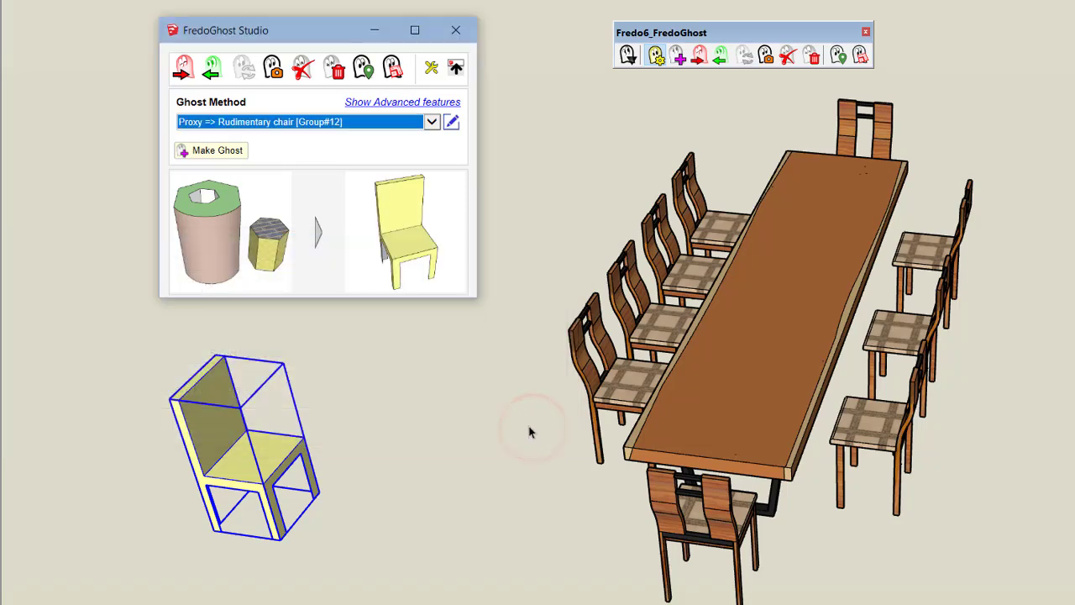
Open the dining table group and make a ghost of its nearest left-side chair with the Rudimentary chair proxy method.
click(627, 374)
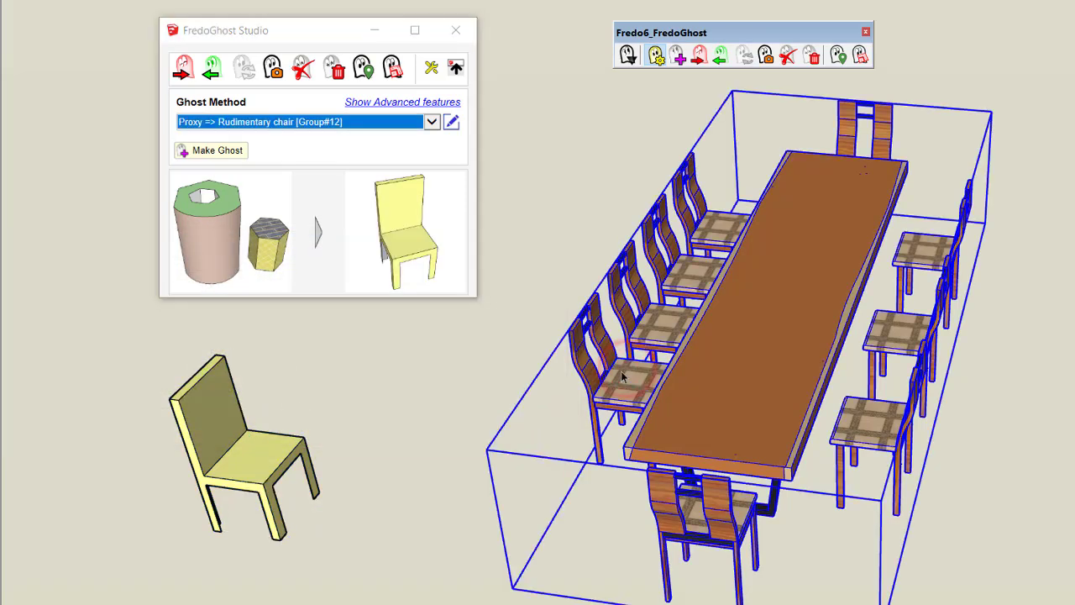
double_click(625, 374)
click(623, 376)
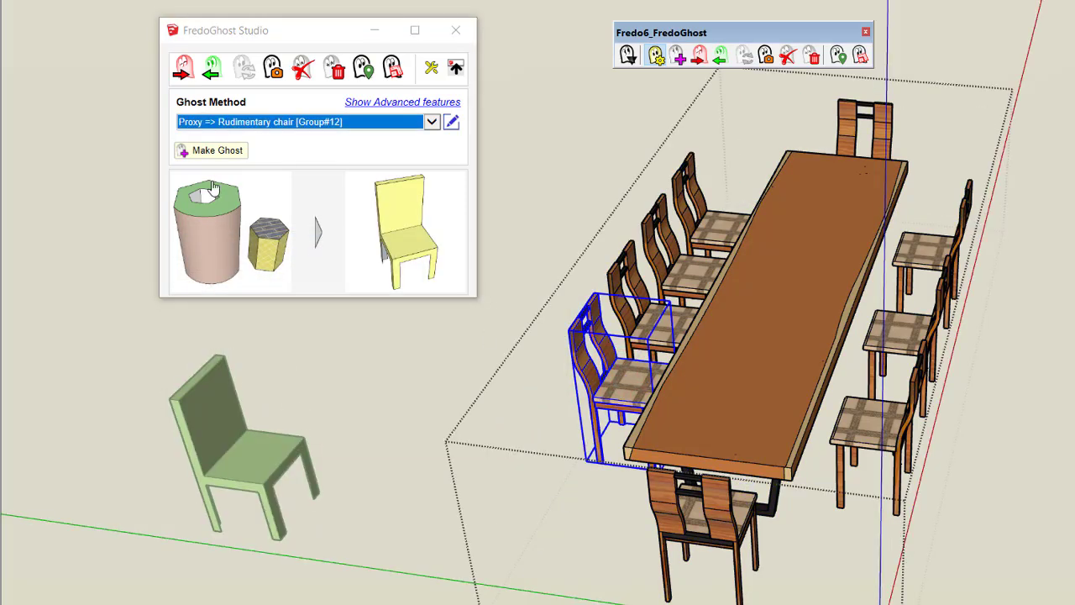
click(223, 154)
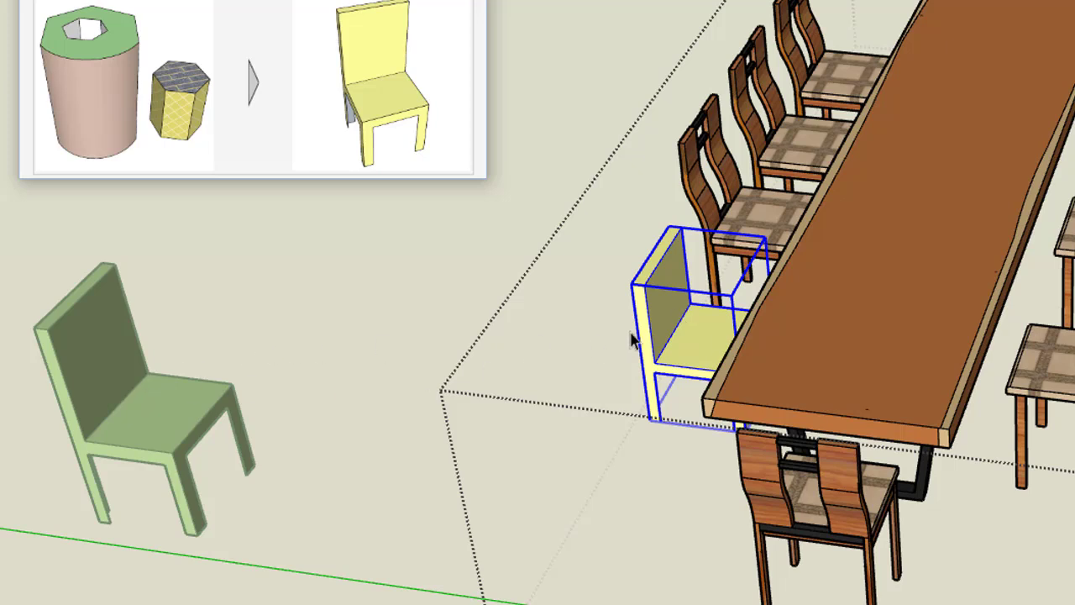
Open the chair's proxy ghost, scale the yellow chair inside it upward to make it taller, and leave the ghost's editing context.
double_click(693, 327)
click(683, 327)
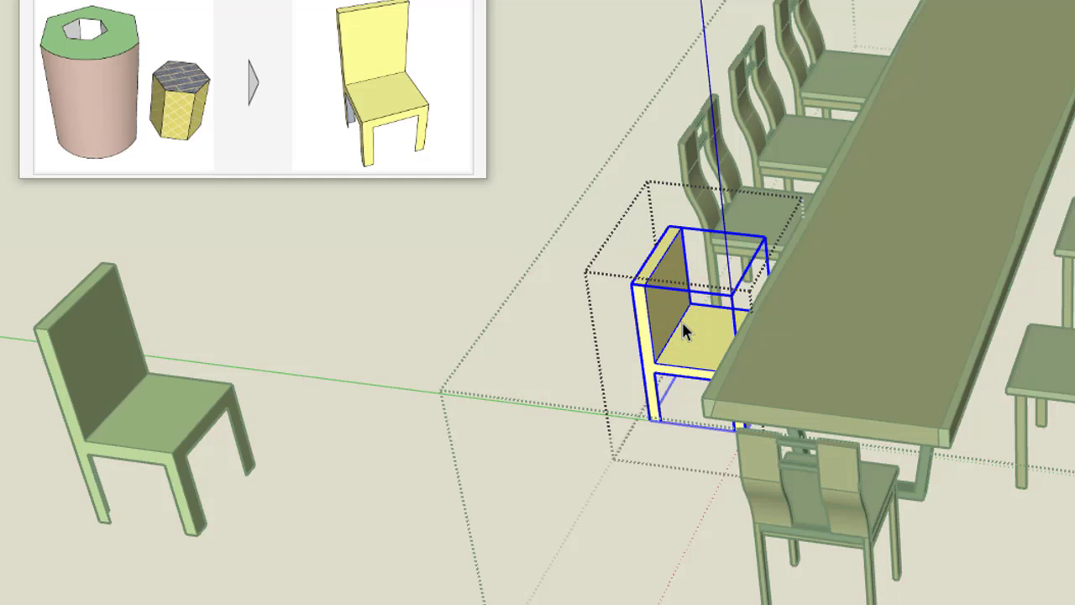
key(s)
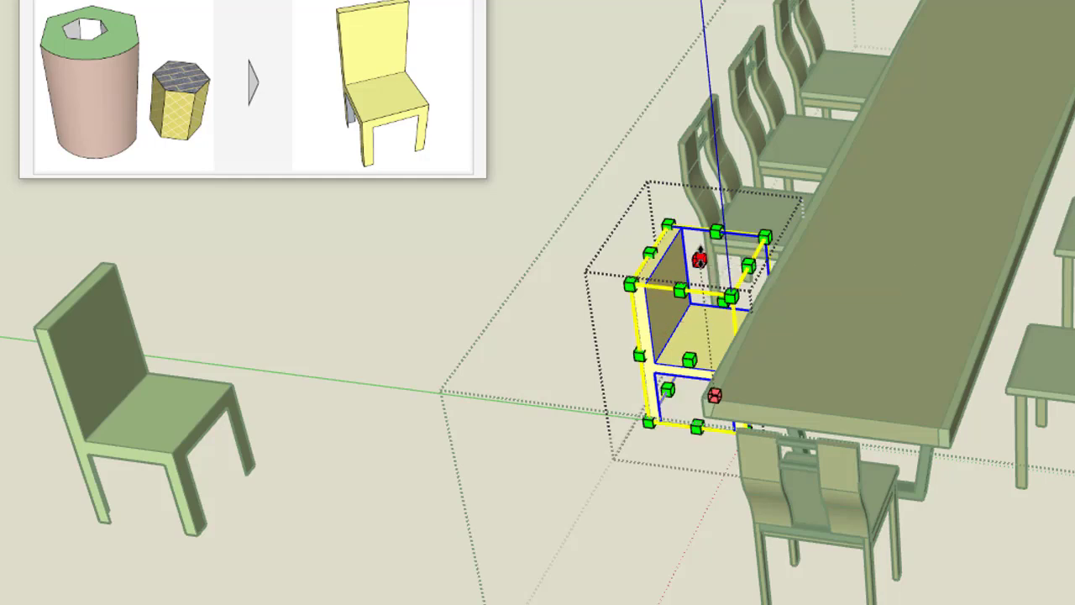
click(703, 250)
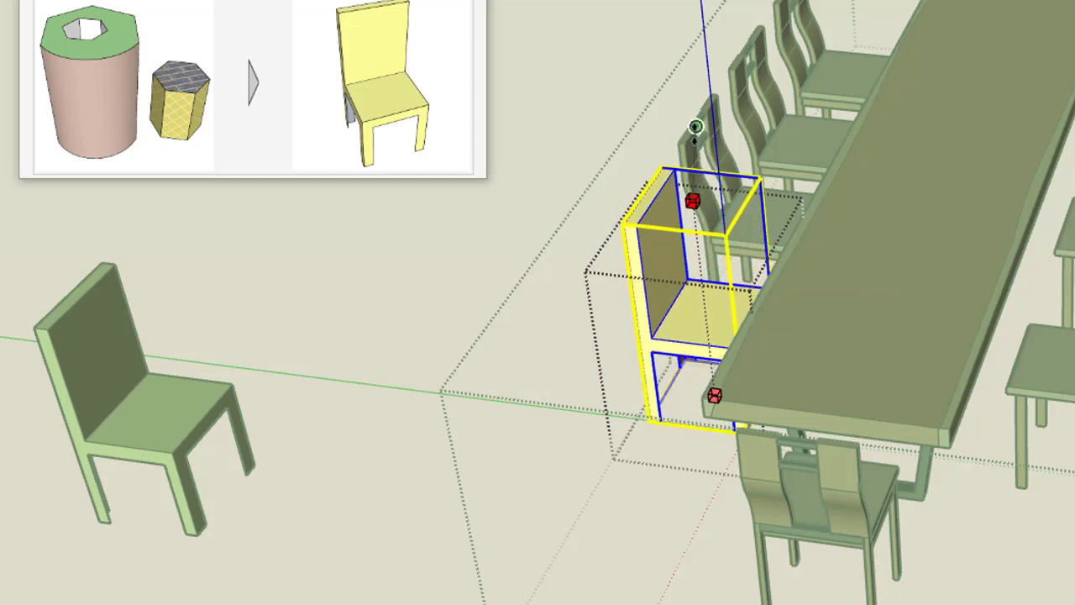
click(694, 128)
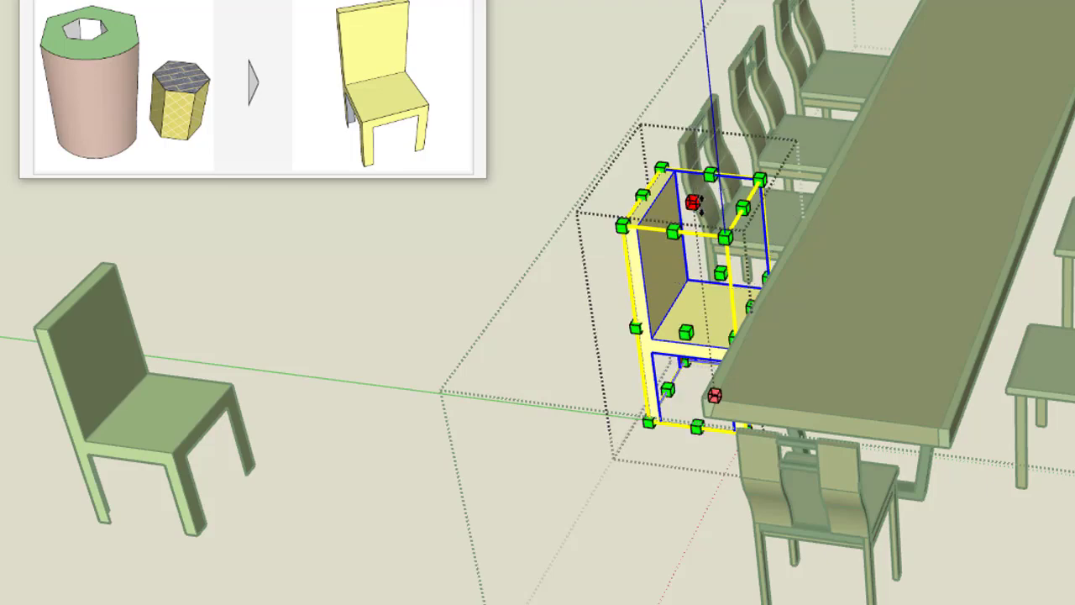
key(space)
click(627, 401)
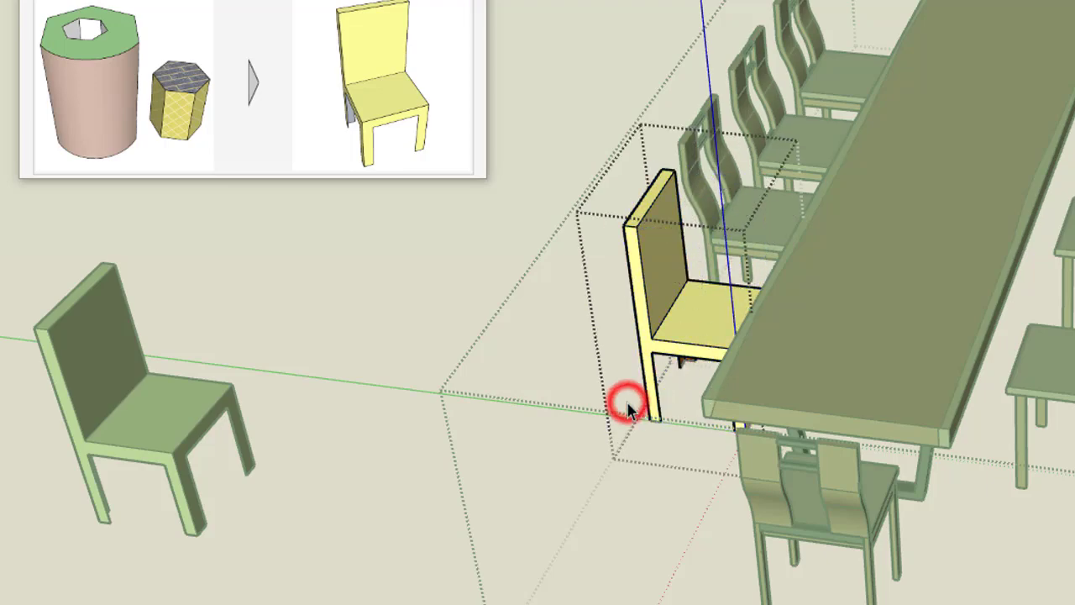
click(634, 517)
Switch the modified proxy chair to its real version, updating the ghost permanently, and switch it back to its ghost version.
click(708, 315)
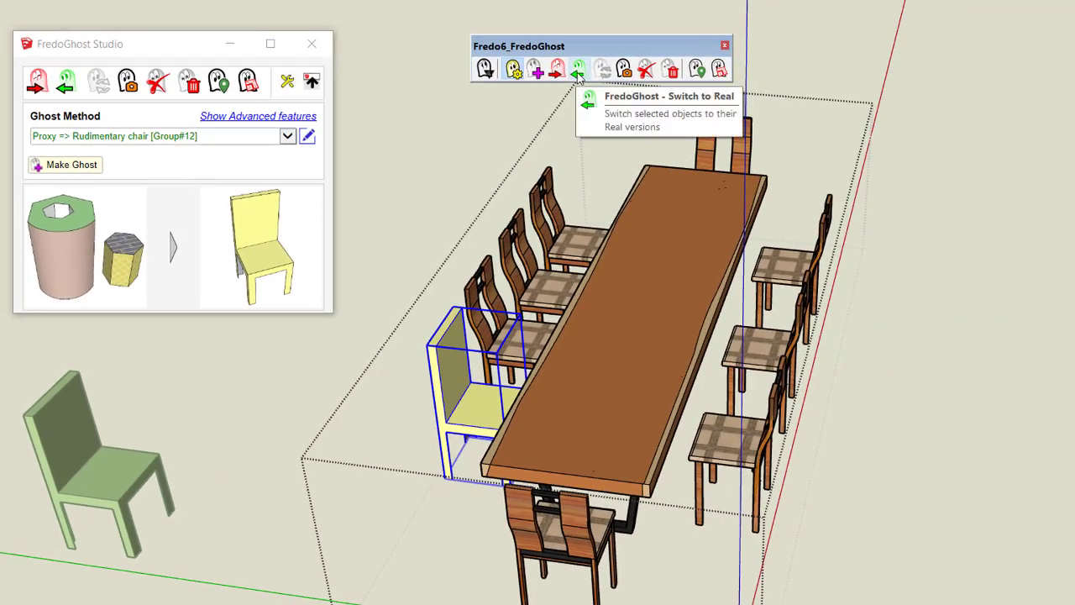
click(618, 37)
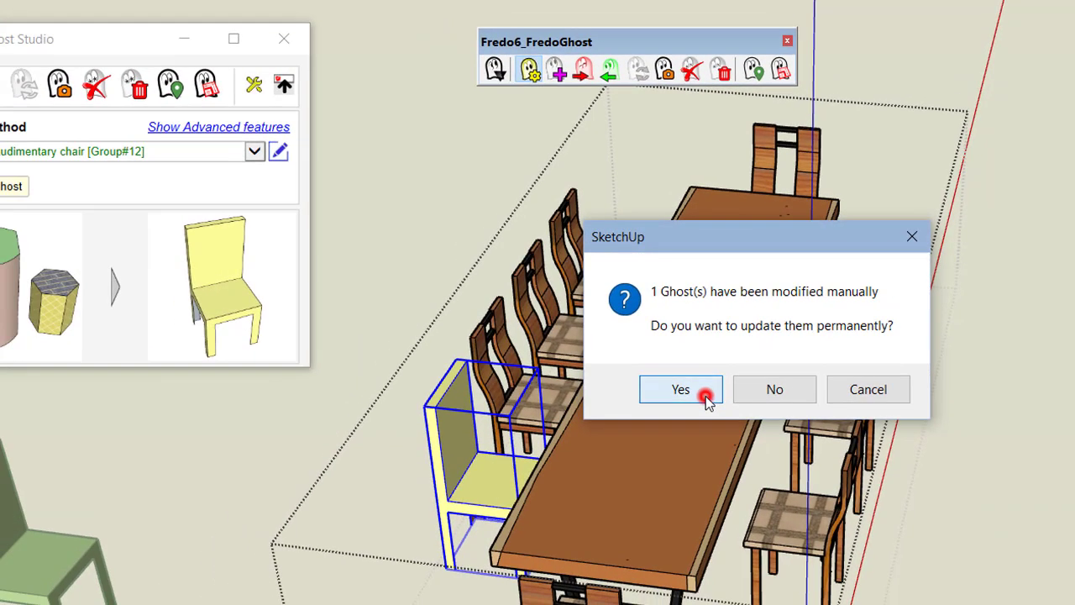
click(575, 489)
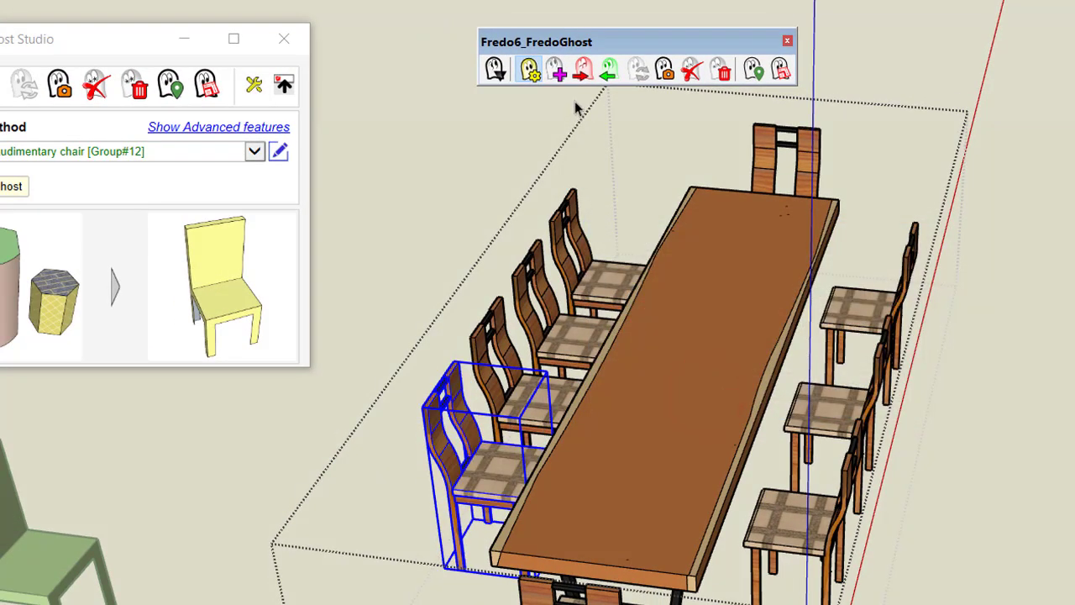
click(583, 72)
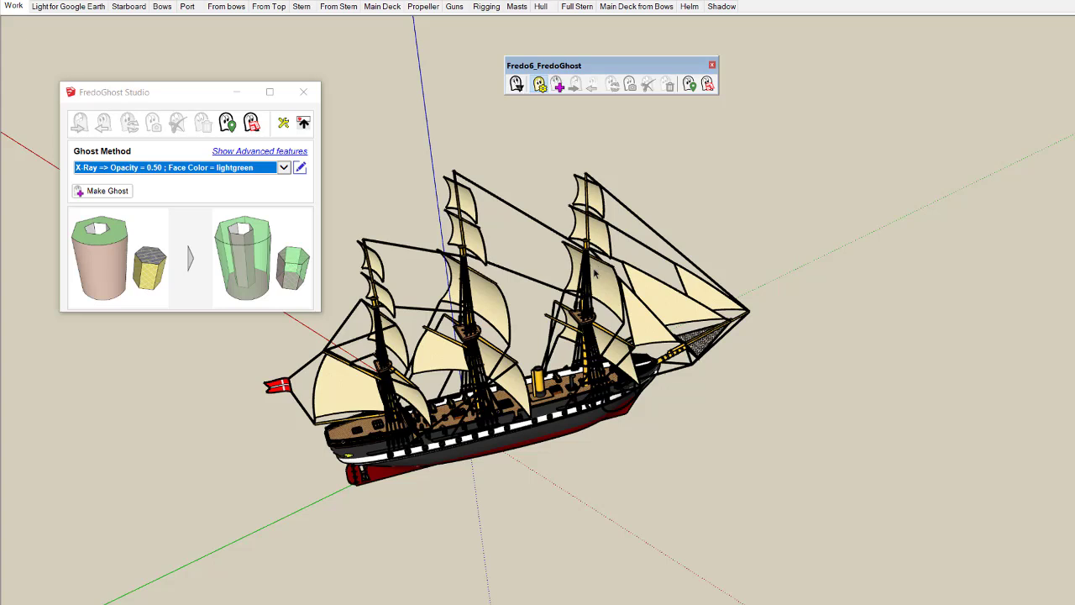
With the ship deselected, create X-Ray ghosts with opacity 0.50 and lightgreen faces for all object instances in the current context.
click(595, 273)
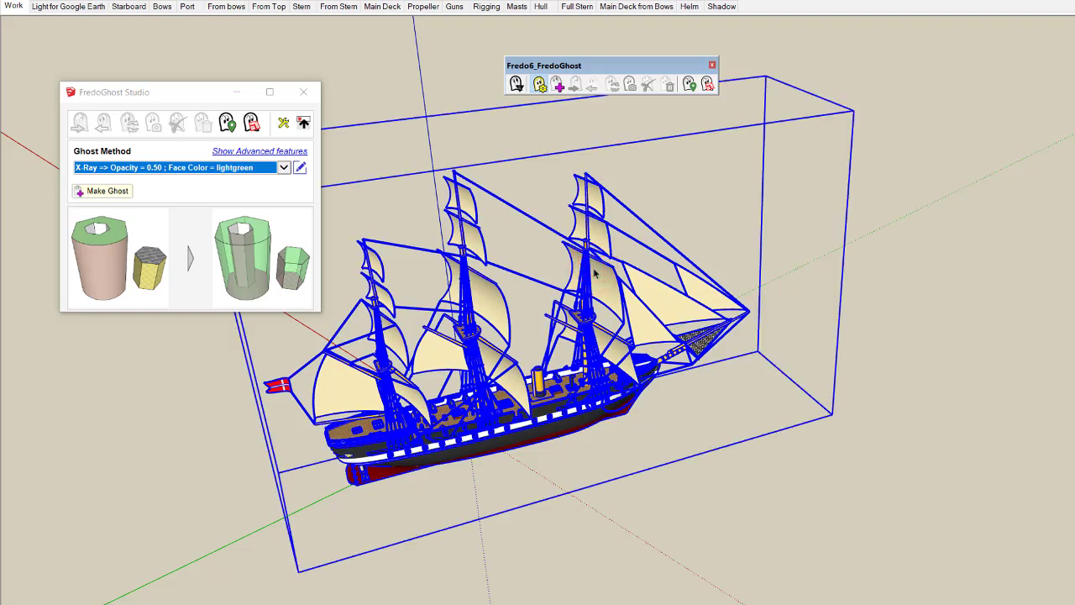
click(652, 204)
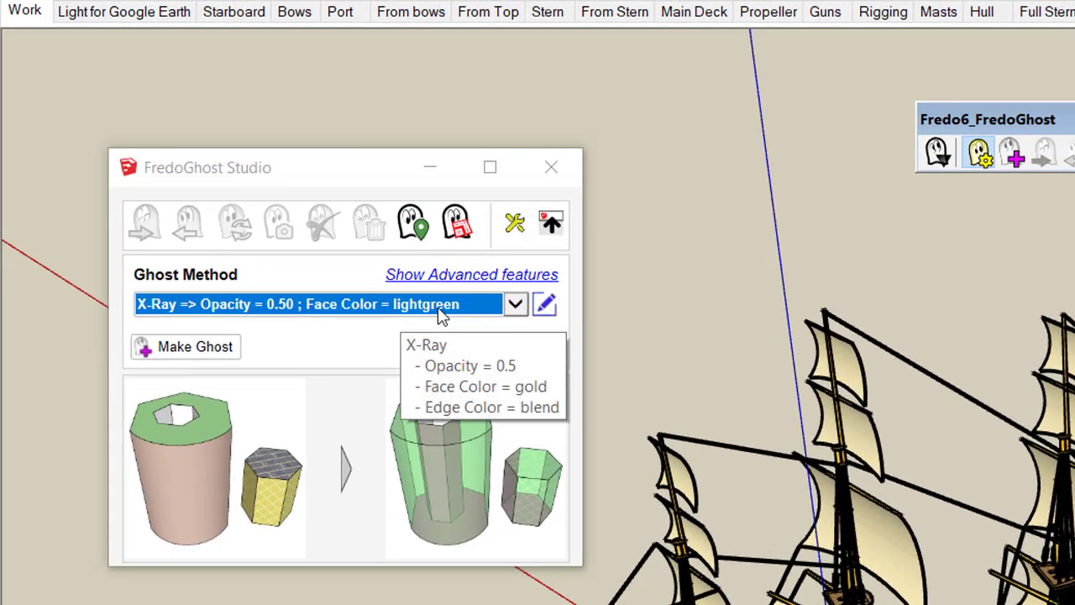
click(560, 175)
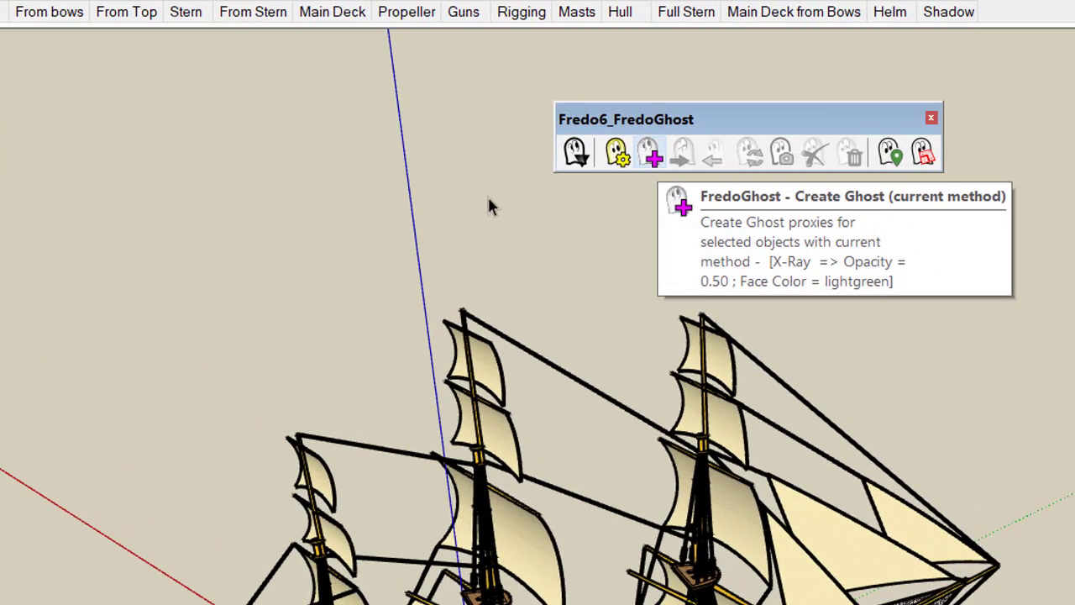
click(655, 163)
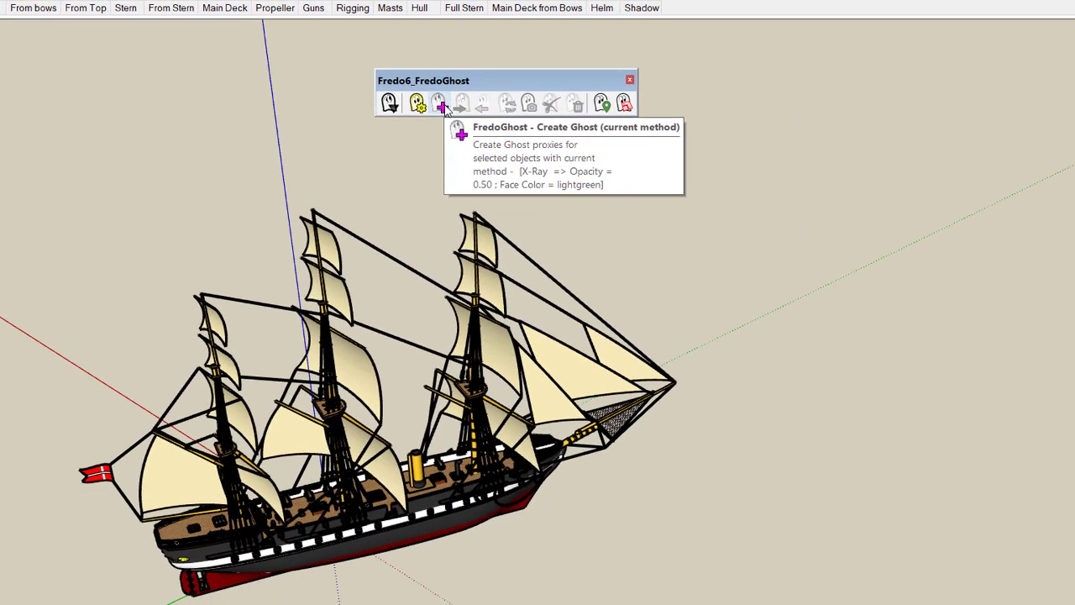
click(658, 158)
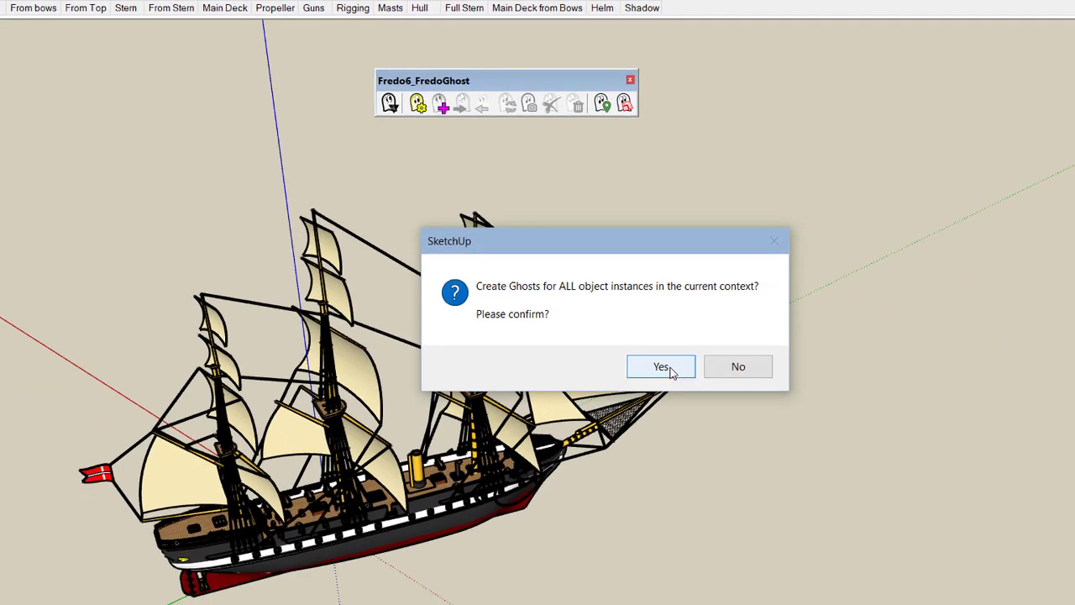
click(876, 484)
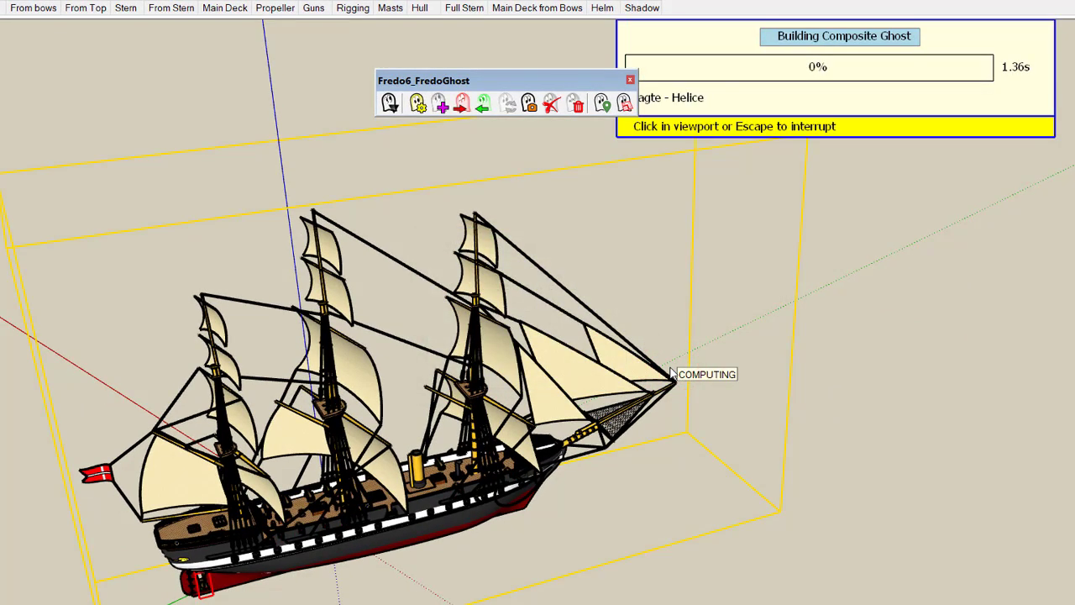
Move the FredoGhost toolbar away from the progress display, interrupt the ghost computation and choose not to abort it.
click(535, 84)
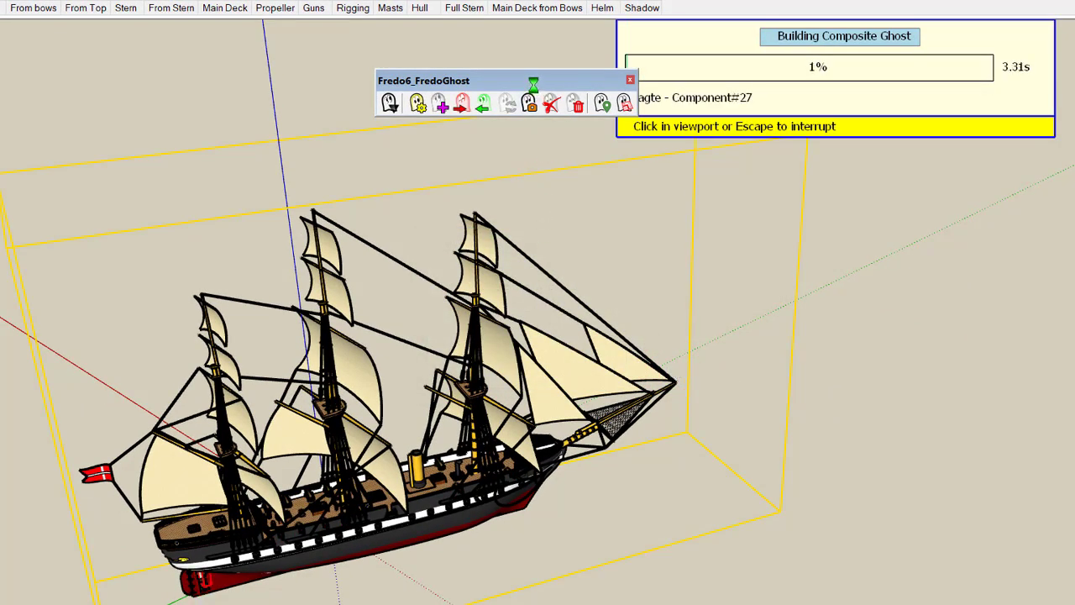
drag(535, 84, 446, 104)
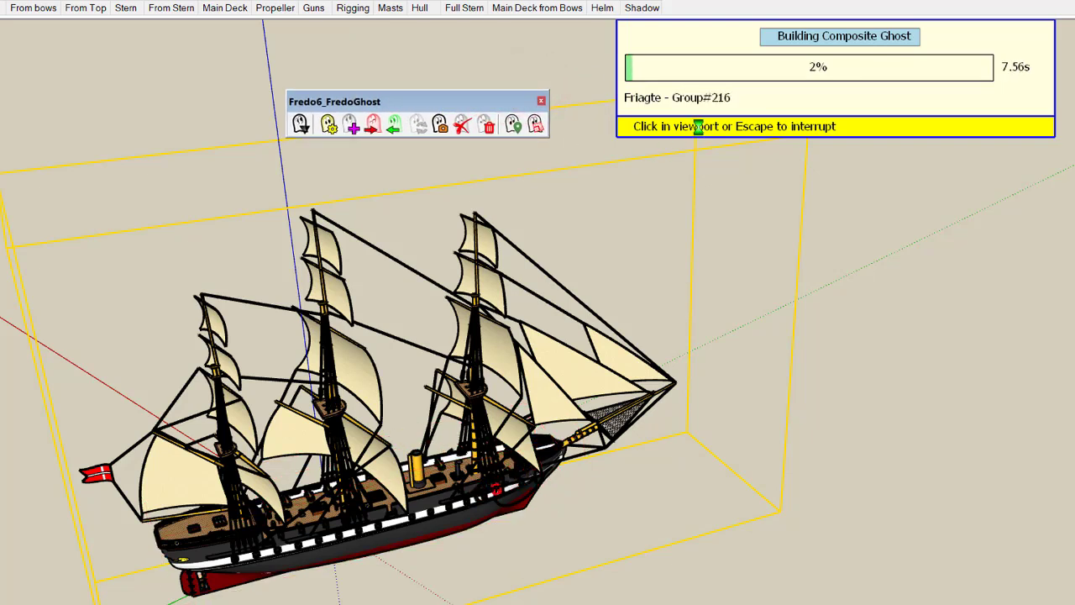
click(719, 173)
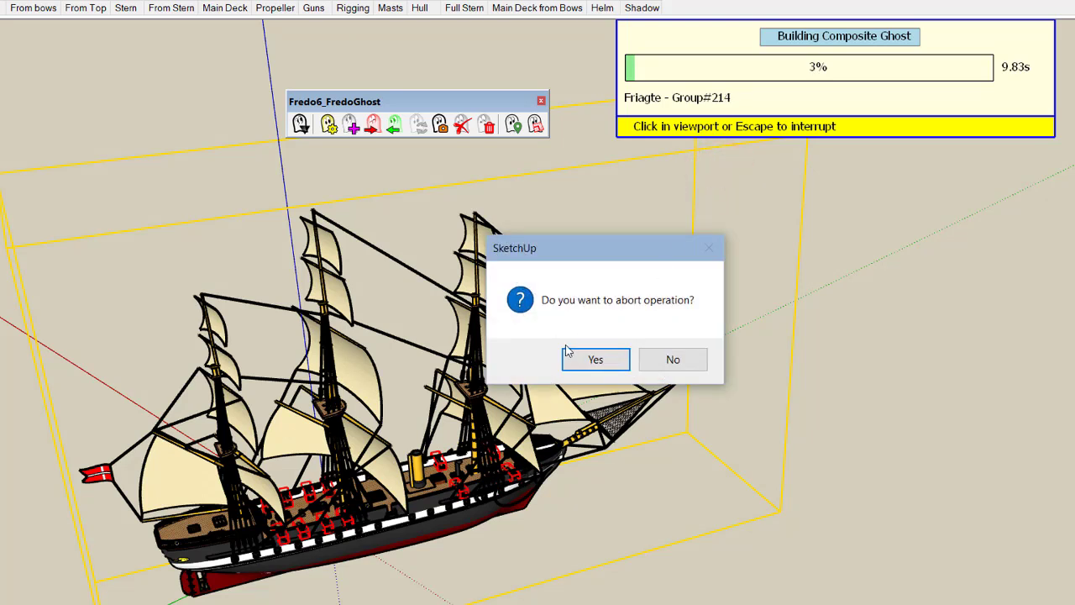
click(679, 359)
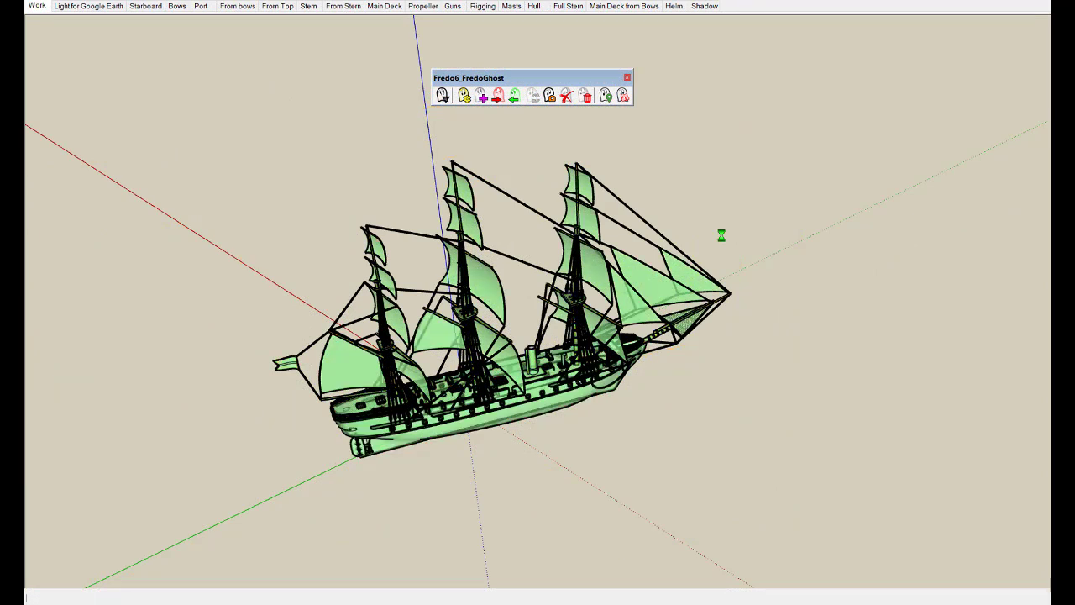
Inspect the ship's light green X-Ray ghost from a lower side view and at different distances.
scroll(587, 296, down, 2)
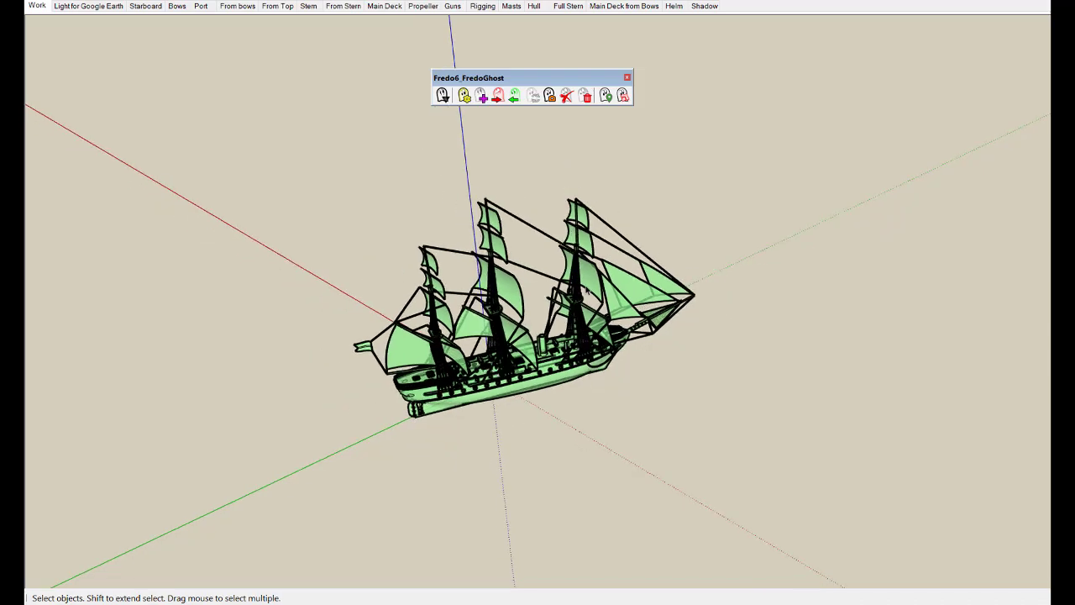
scroll(538, 286, up, 5)
middle_drag(537, 281, 504, 290)
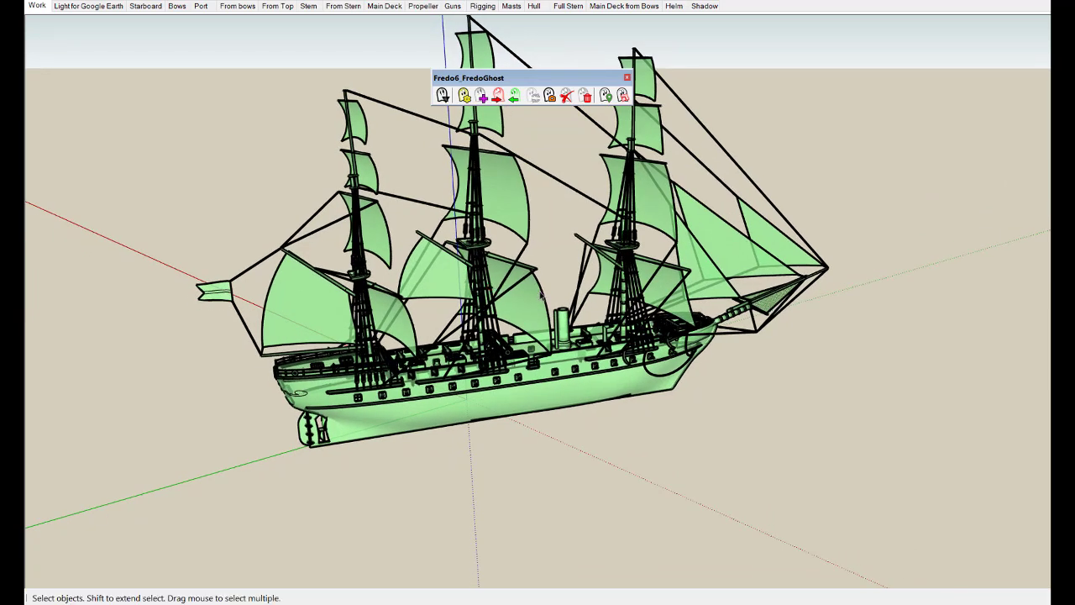
scroll(541, 299, down, 1)
scroll(542, 297, down, 1)
scroll(423, 289, up, 2)
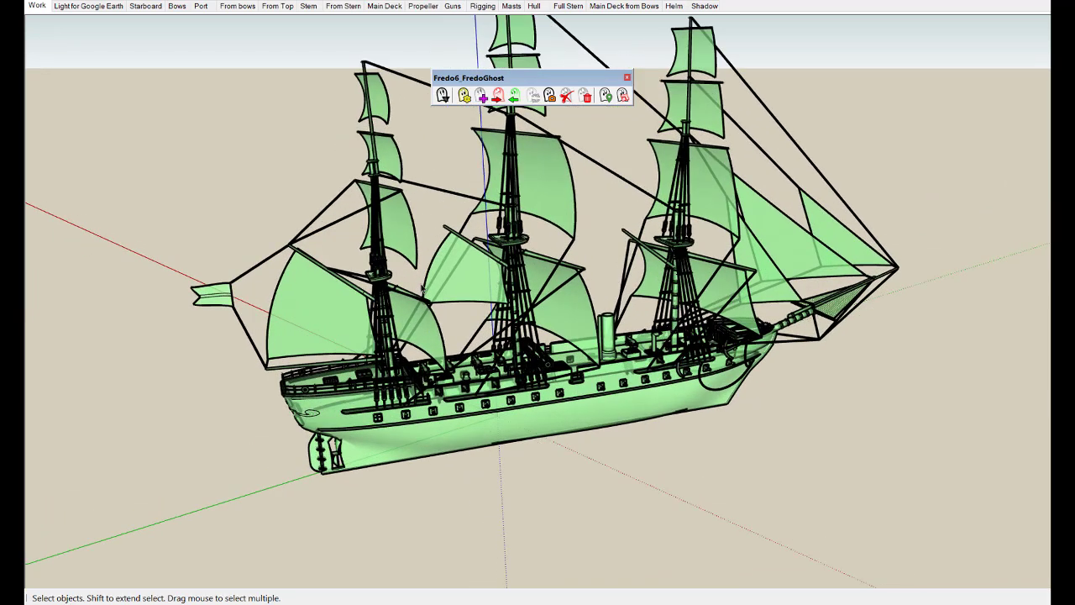
scroll(424, 289, down, 1)
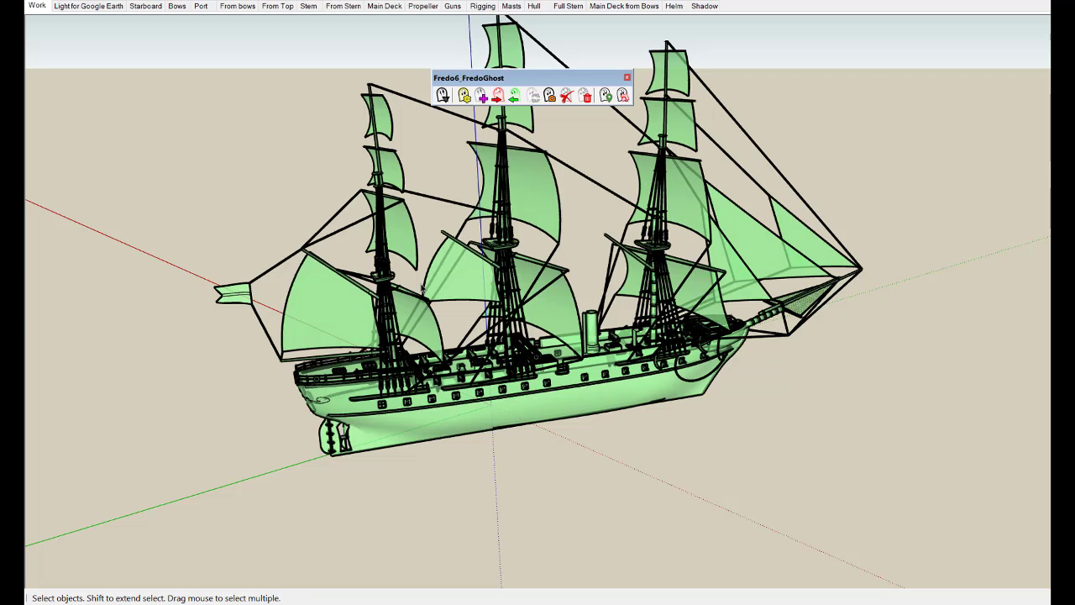
Switch the entire ship repeatedly between its real version and its light green X-Ray ghost version, finishing on the ghost version.
middle_drag(510, 285, 563, 313)
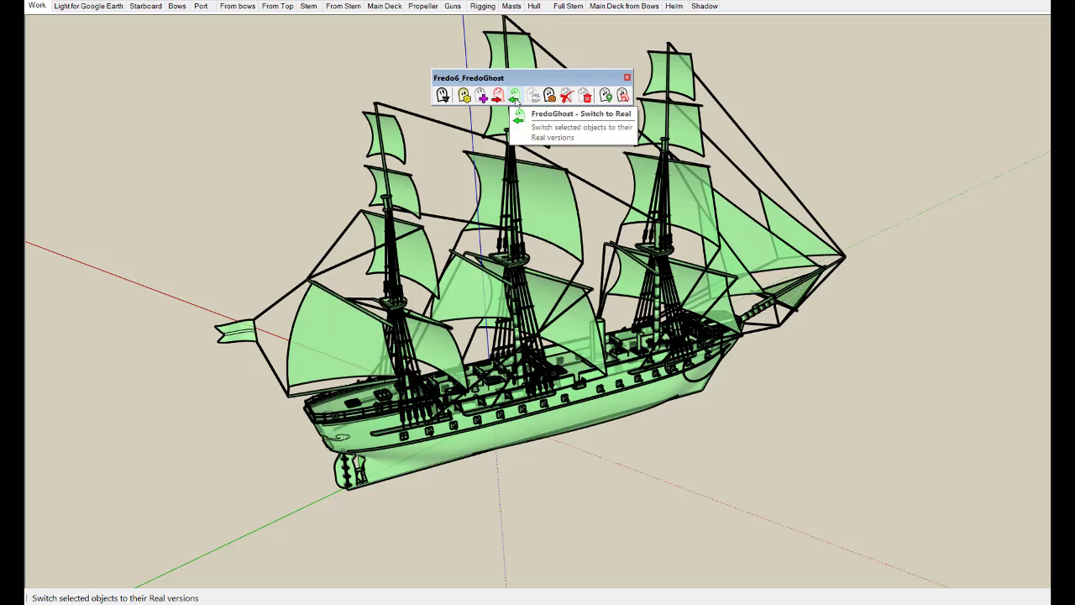
click(515, 98)
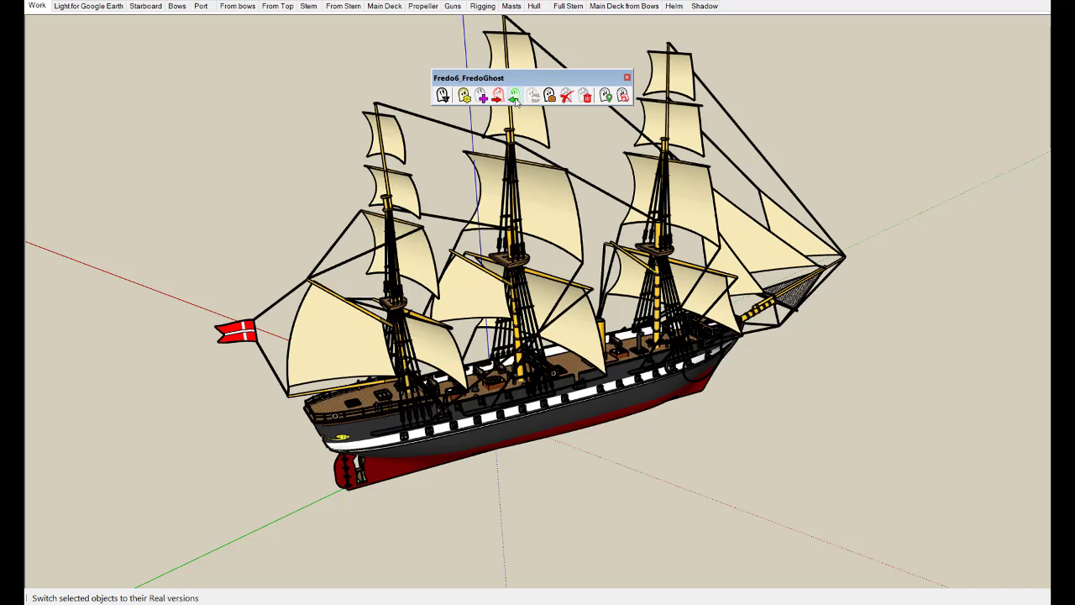
click(502, 98)
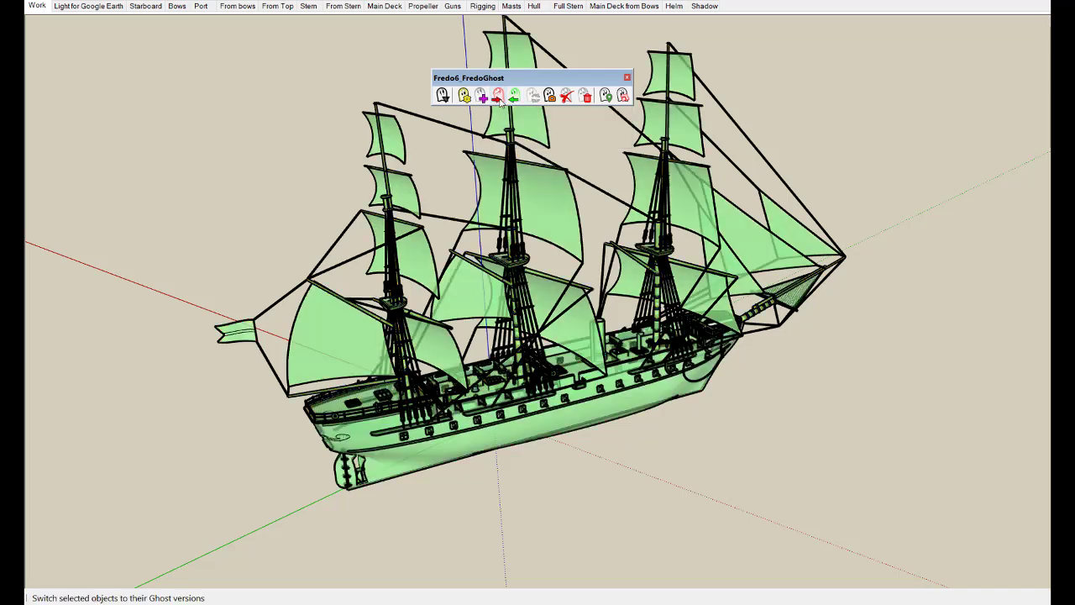
click(515, 97)
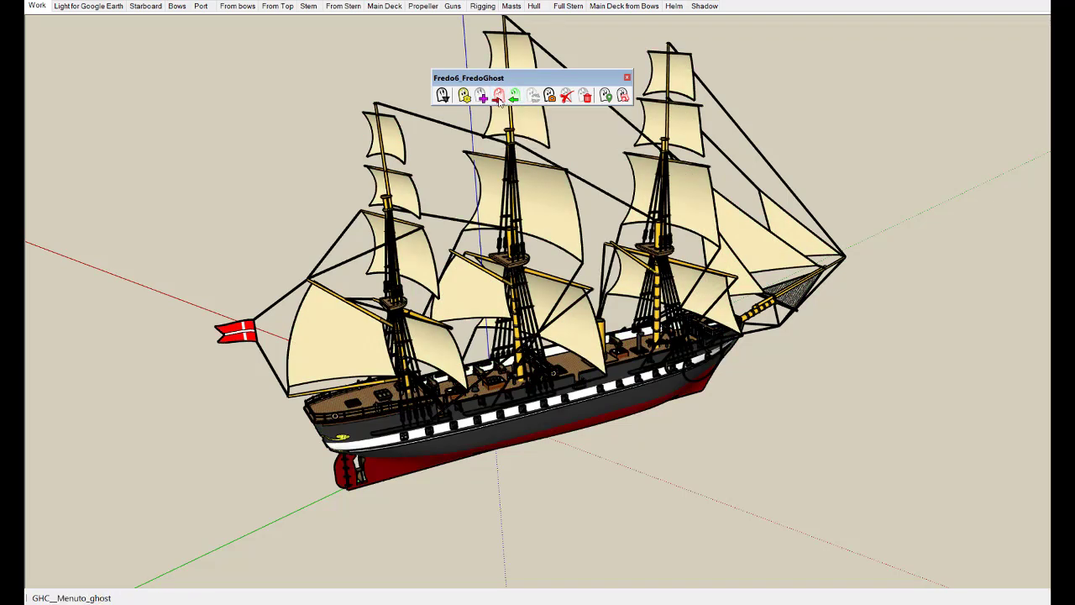
click(500, 97)
click(515, 97)
click(499, 97)
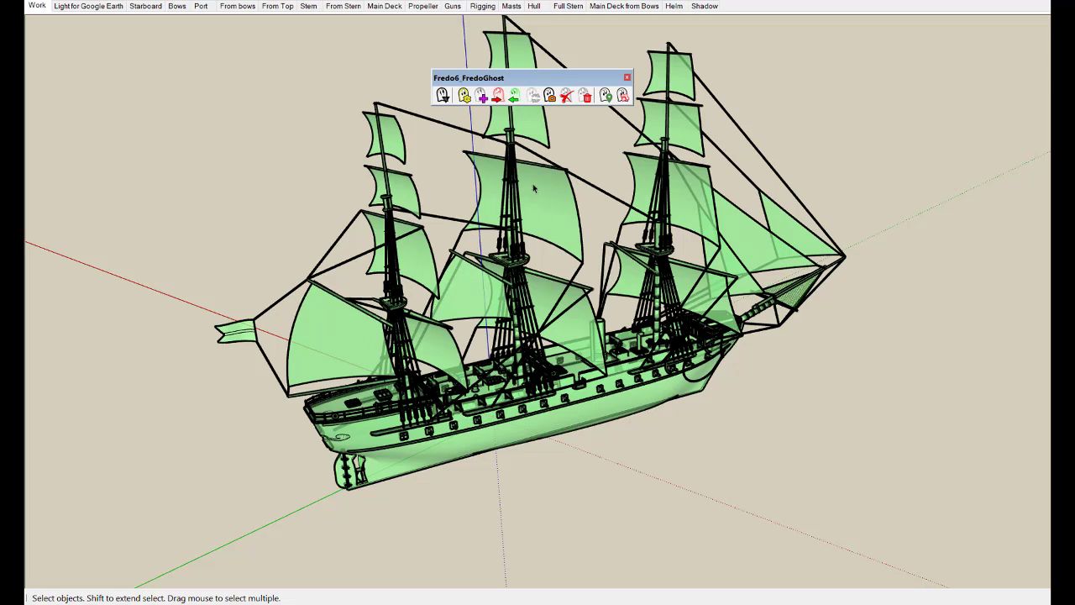
click(514, 97)
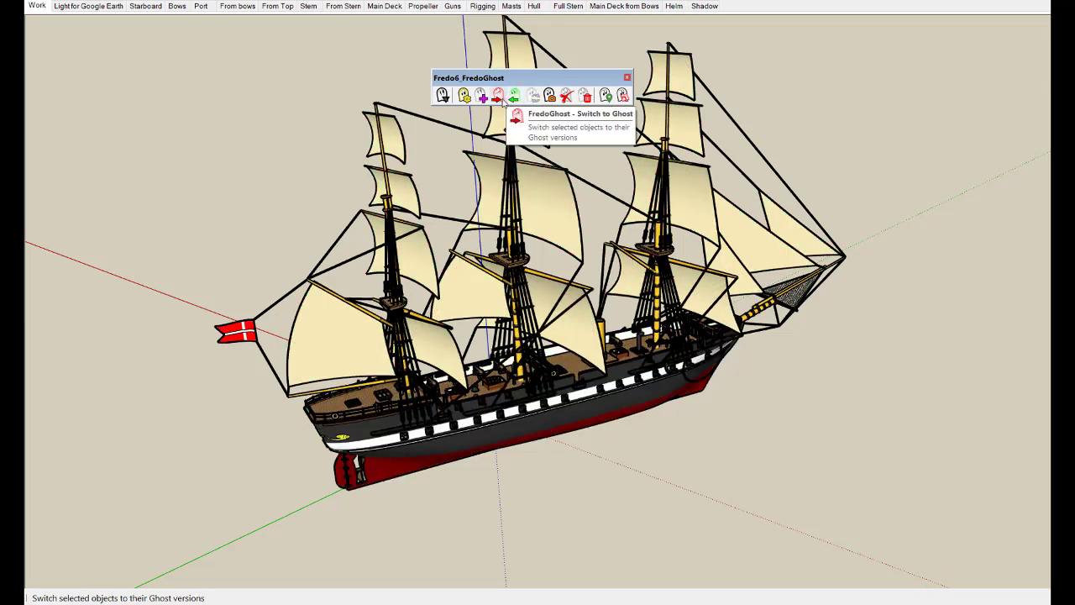
click(501, 99)
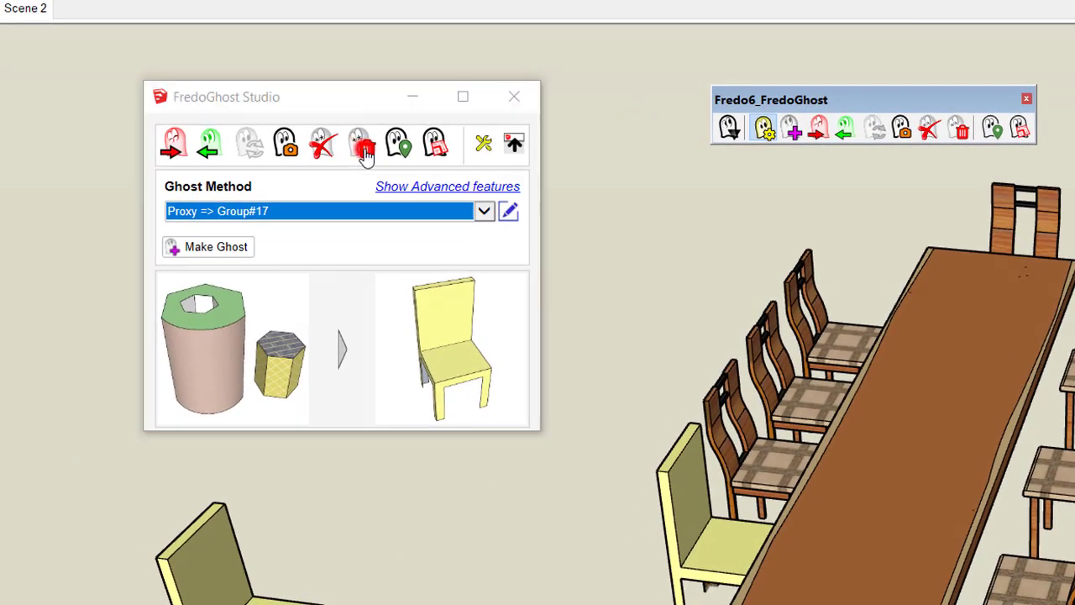
Purge all FredoGhost data from the dining table and chairs model, answering Yes to the confirmation.
click(80, 218)
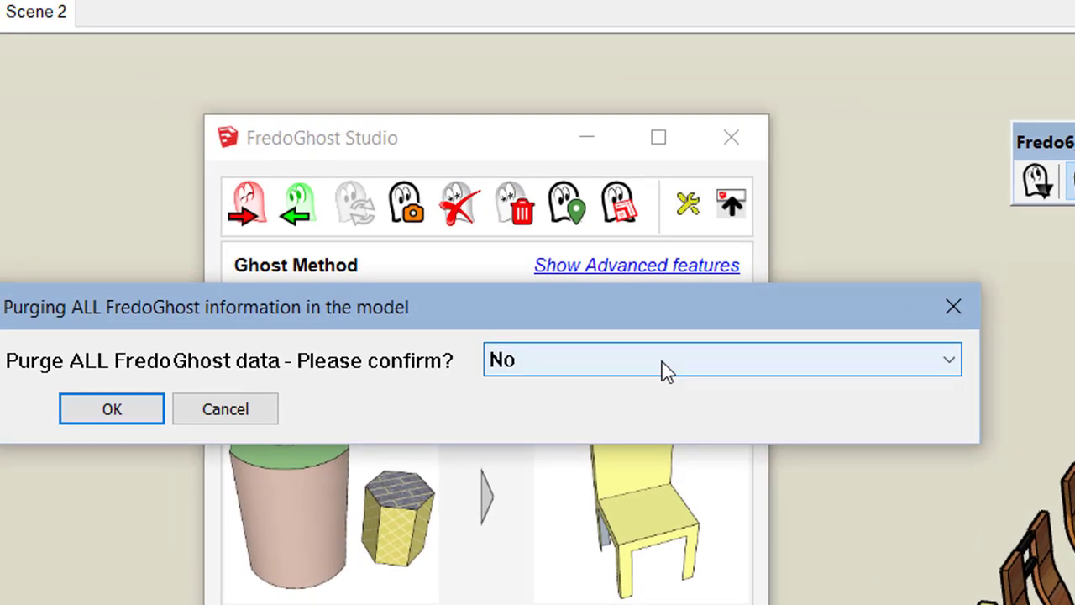
click(663, 368)
click(661, 417)
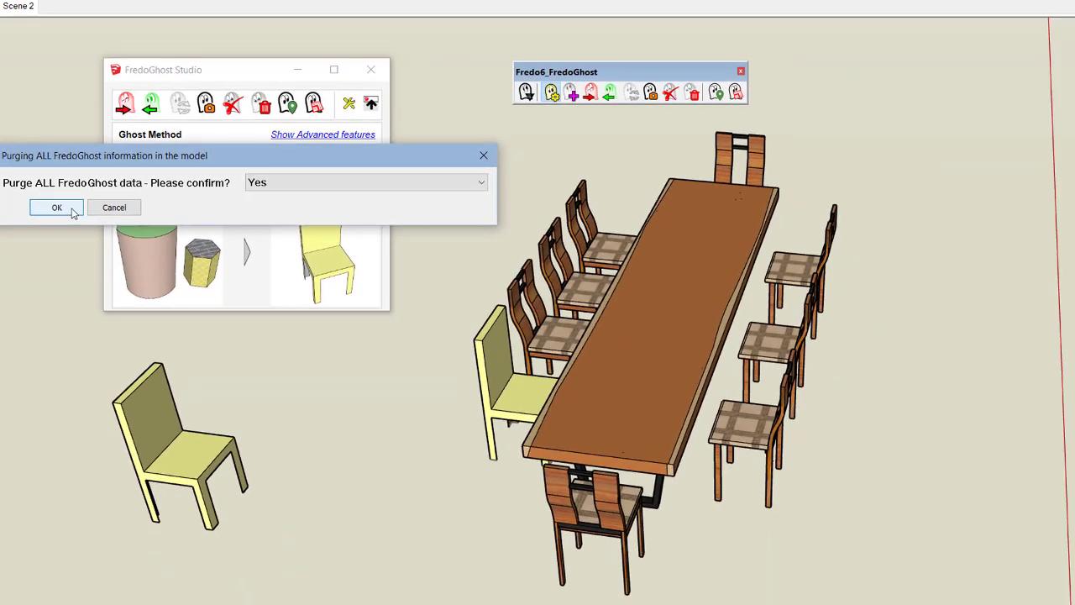
click(116, 380)
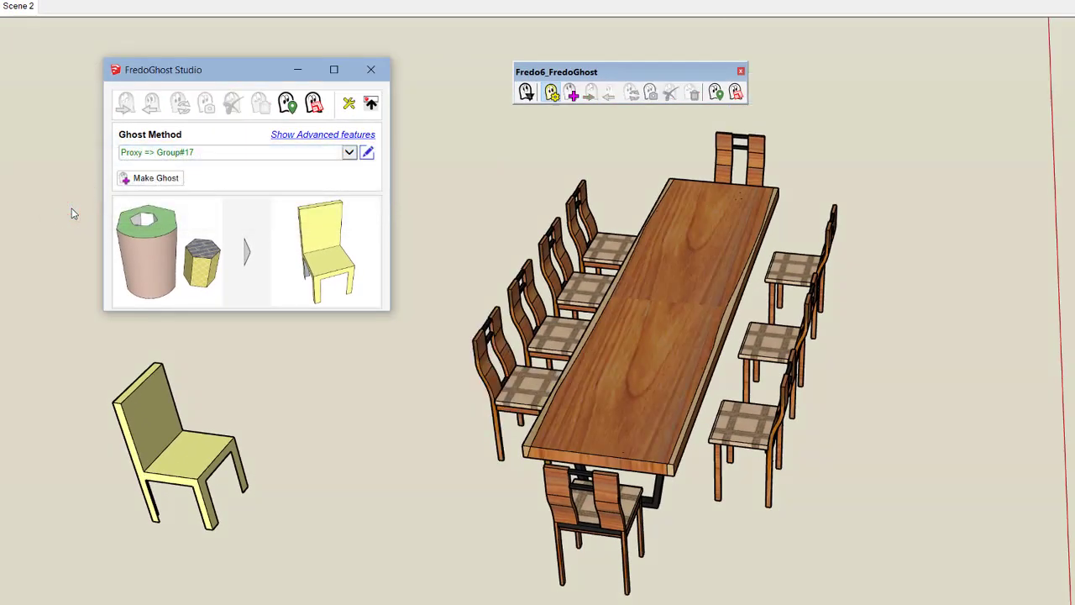